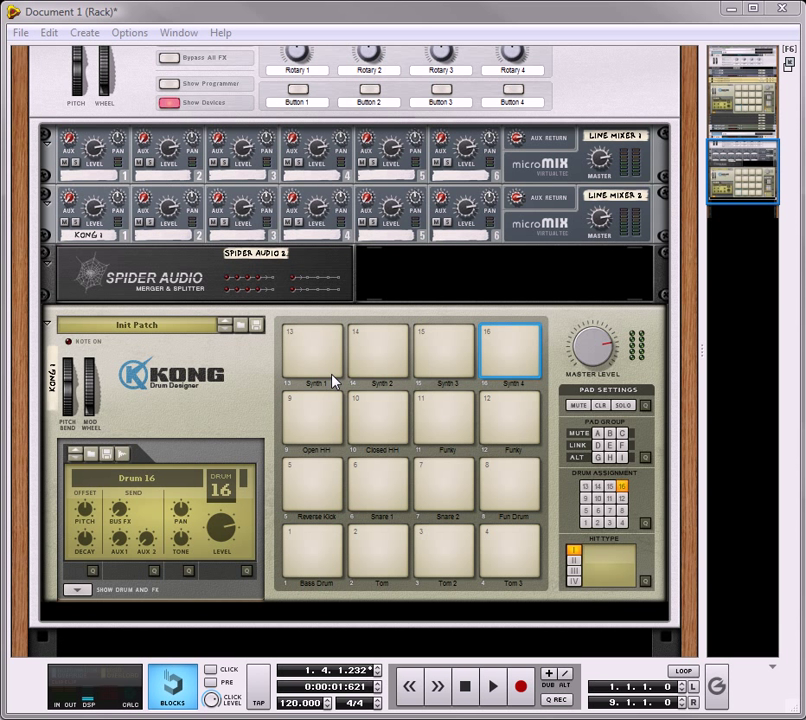
Add a Thor Polysonic Synthesizer to the rack directly below Kong
left_click(275, 464)
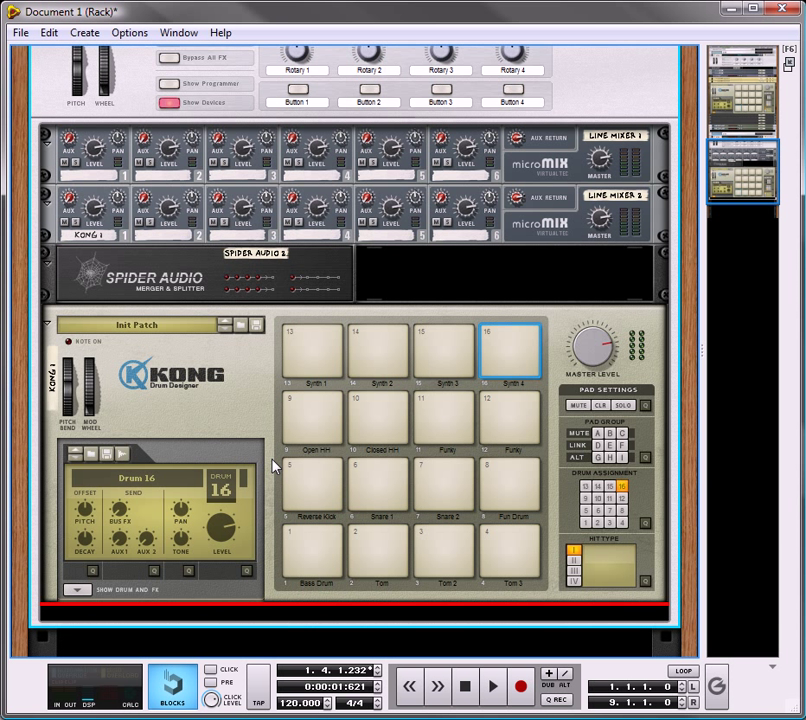
scroll(275, 464, "down", 3)
left_click(72, 38)
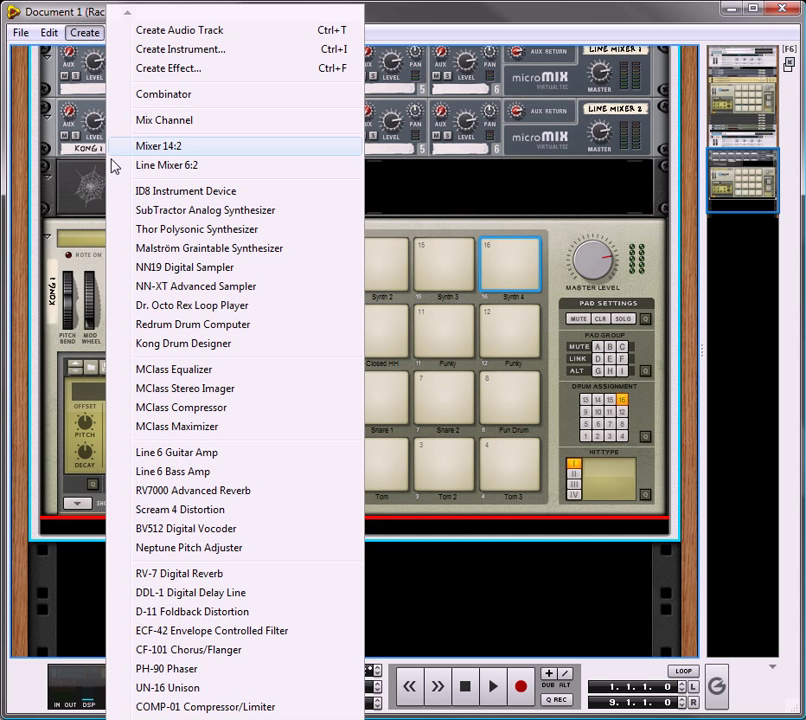
left_click(172, 229)
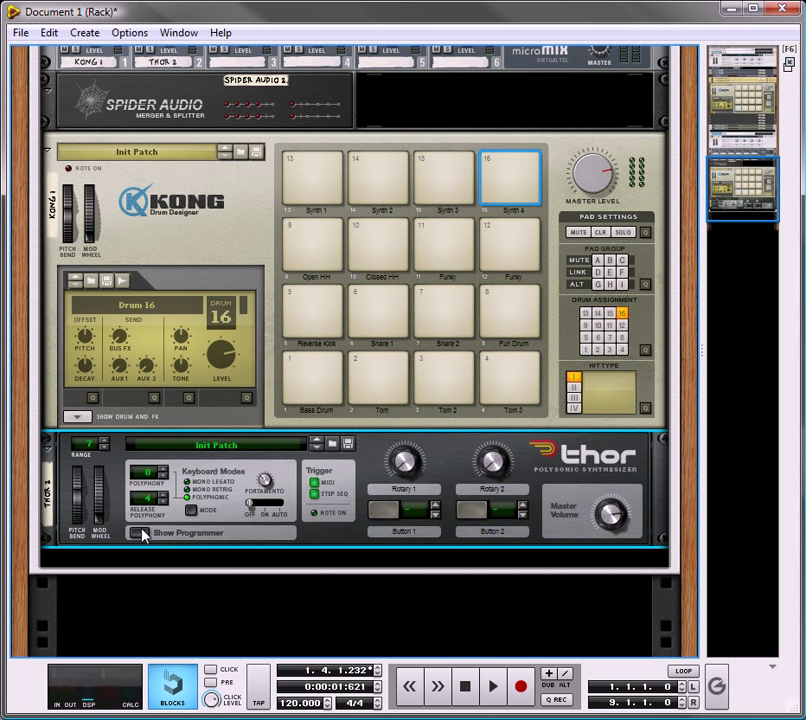
Load the Female Choir patch from the Thor Patches folder into the new Thor
right_click(290, 443)
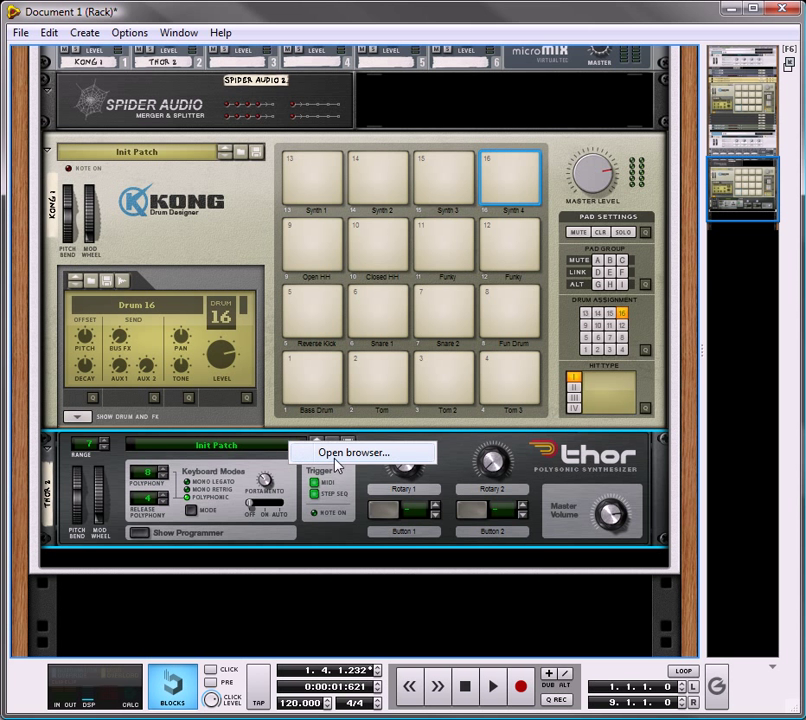
left_click(340, 453)
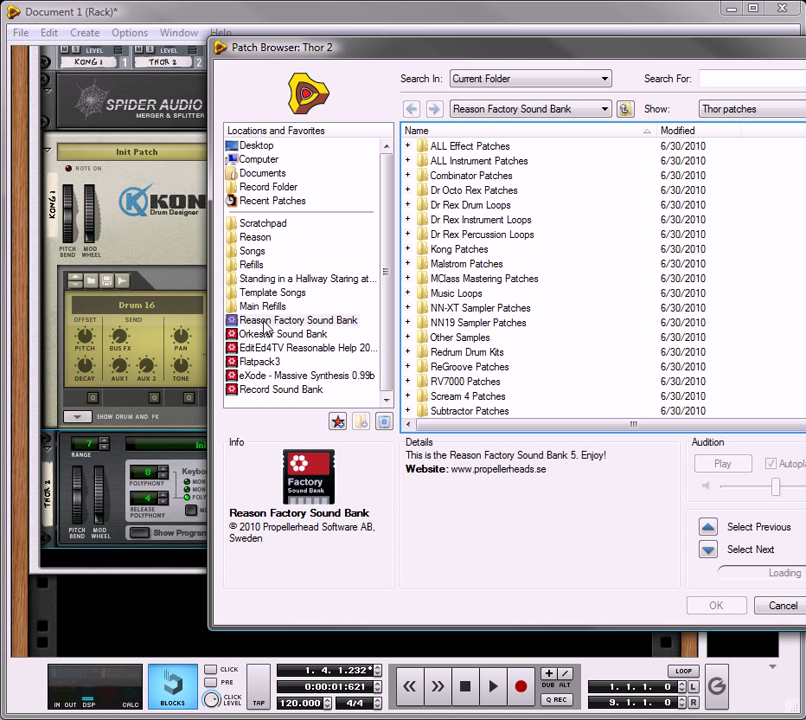
scroll(495, 362, "down", 1)
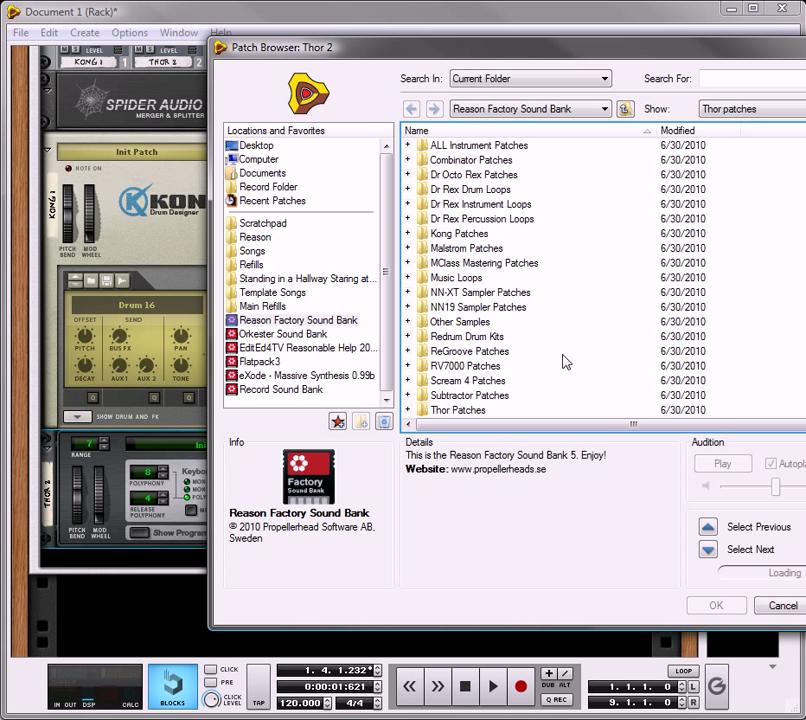
double_click(441, 411)
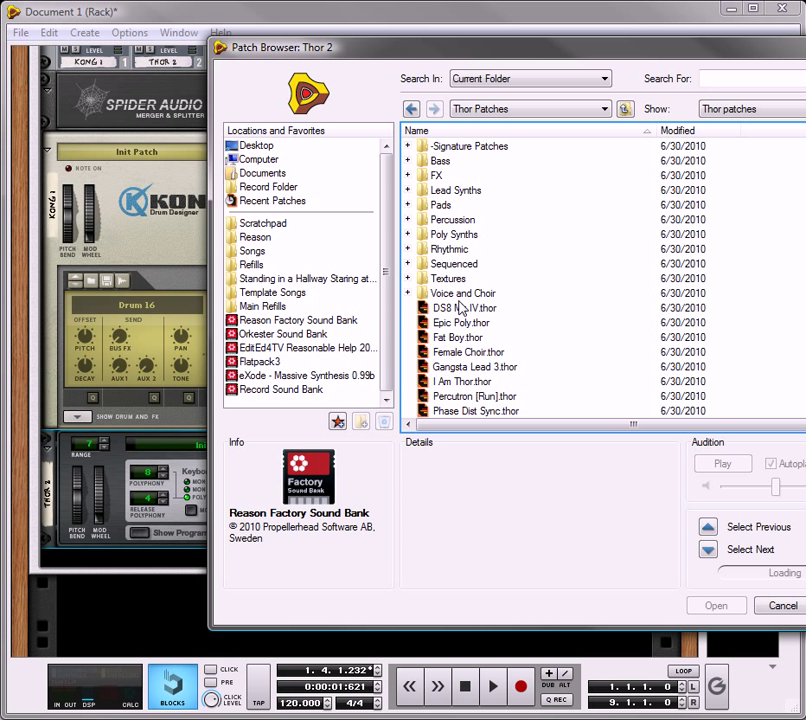
scroll(534, 347, "down", 2)
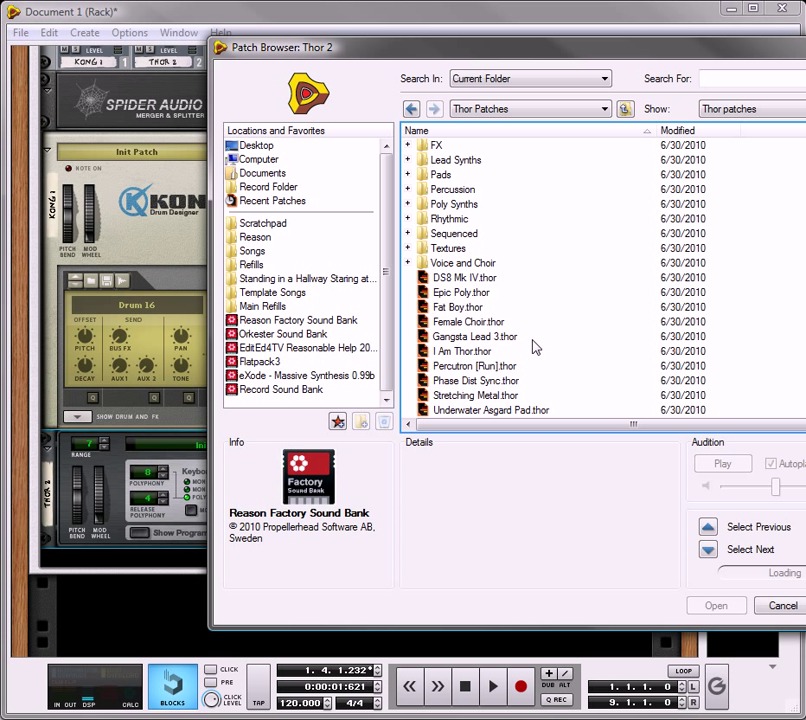
left_click(471, 325)
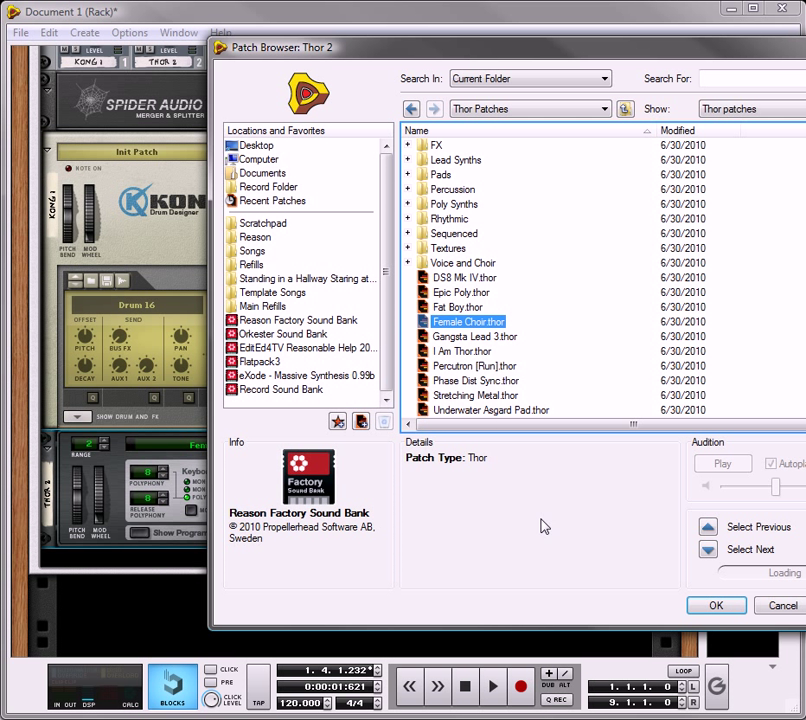
left_click(715, 608)
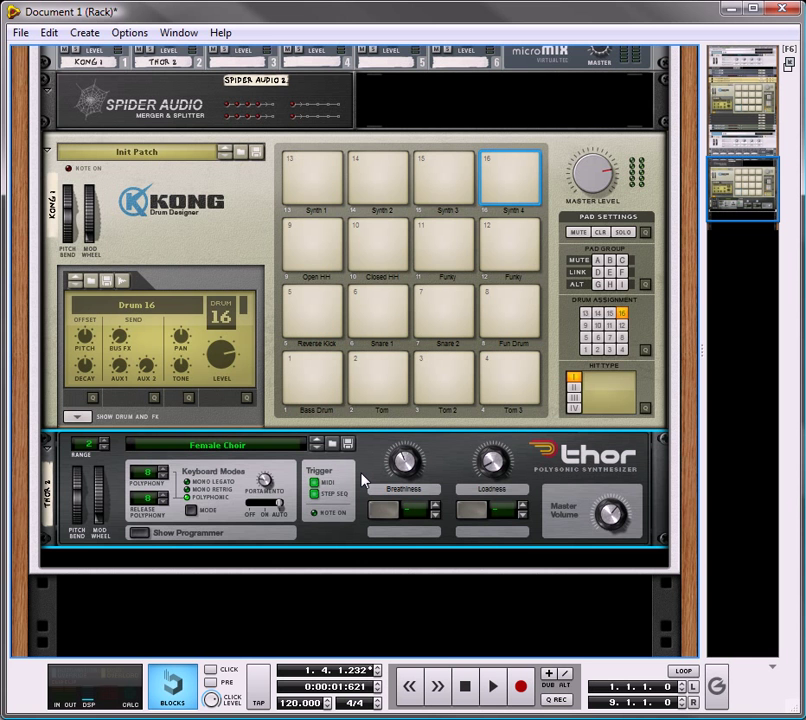
On the rack rear, move Thor's audio cable to Line Mixer 1 channel 1
key("Tab")
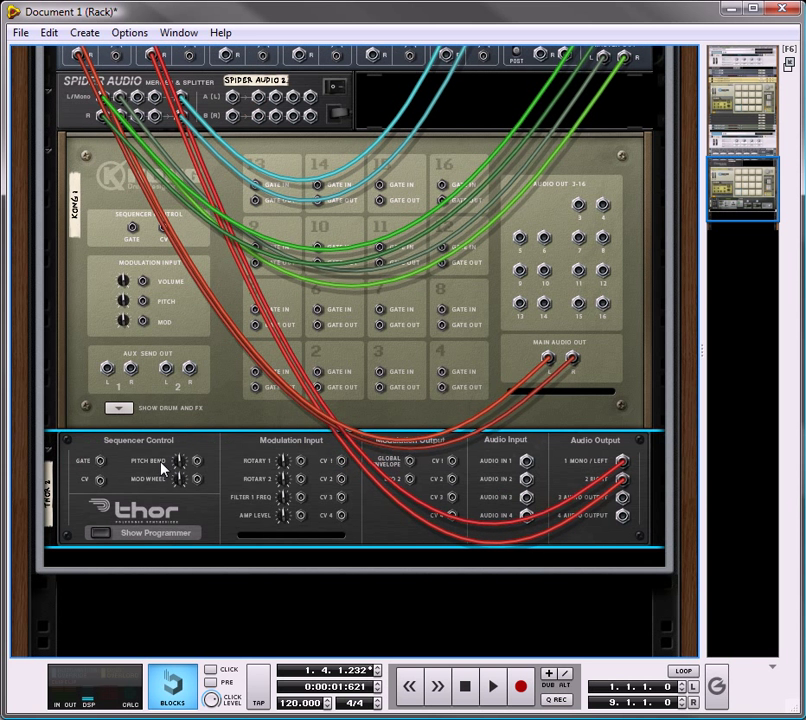
scroll(157, 280, "up", 5)
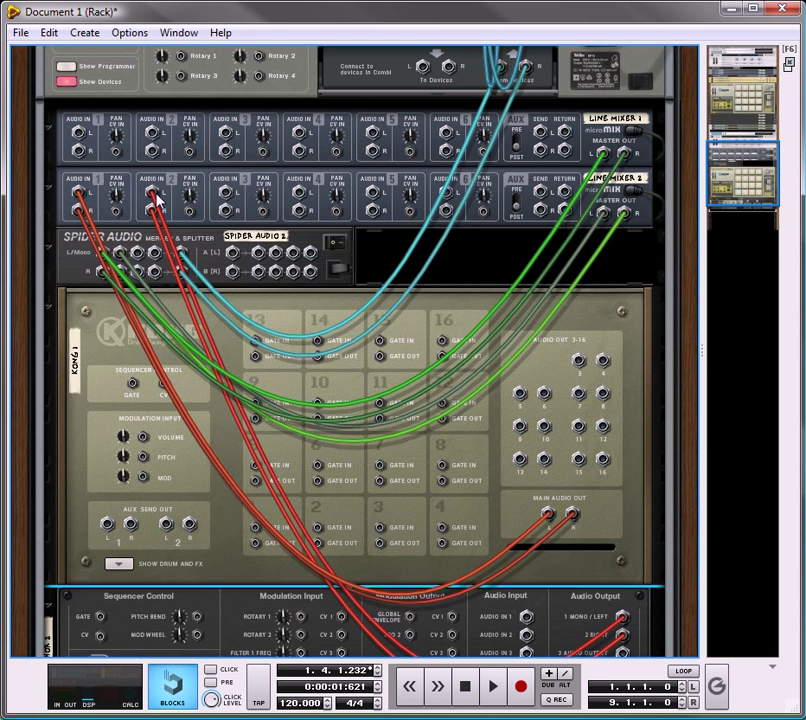
left_click_drag(157, 199, 79, 150)
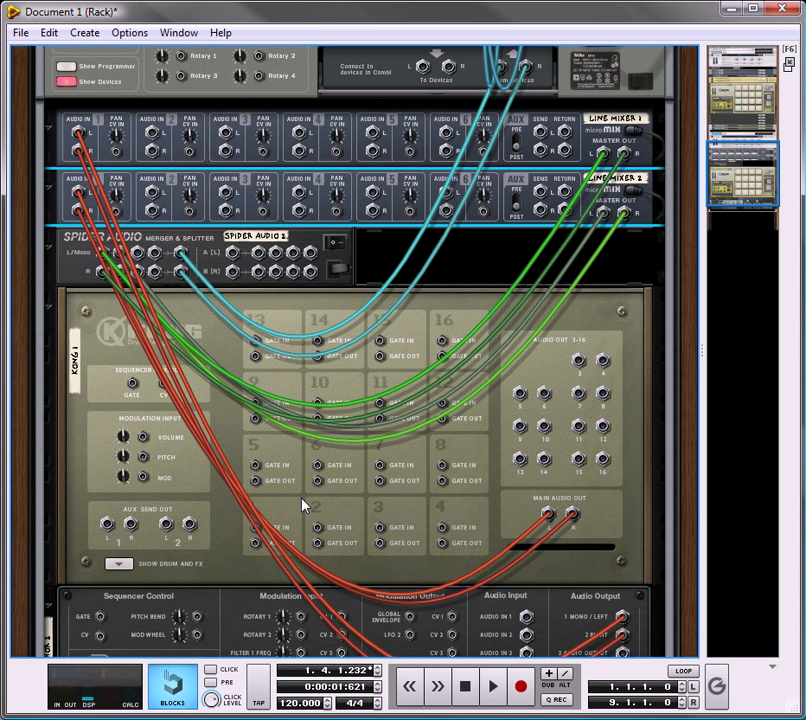
Cable Kong pad 13's Gate Out into Thor's Sequencer Control Gate input
scroll(303, 505, "down", 3)
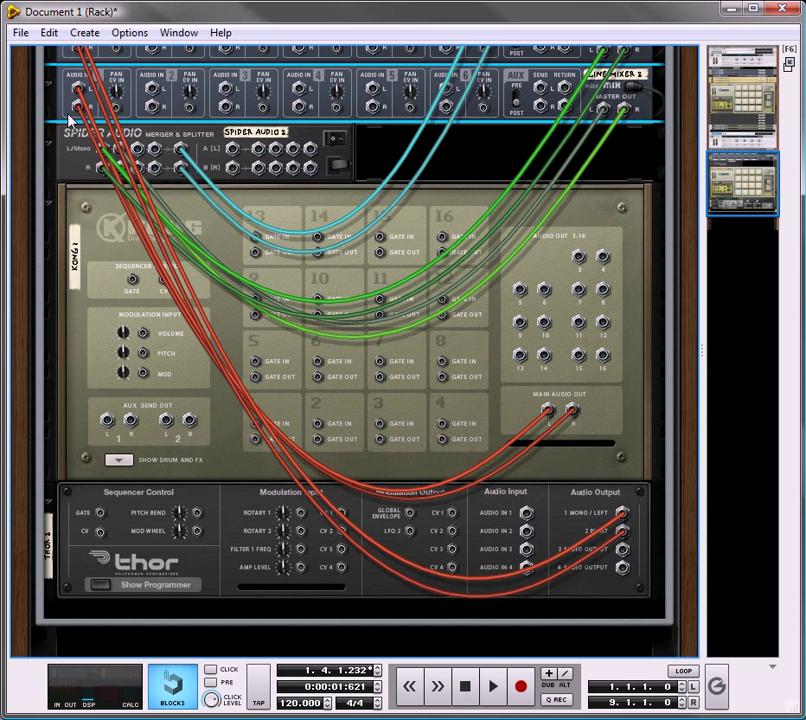
scroll(70, 120, "up", 2)
scroll(72, 140, "down", 4)
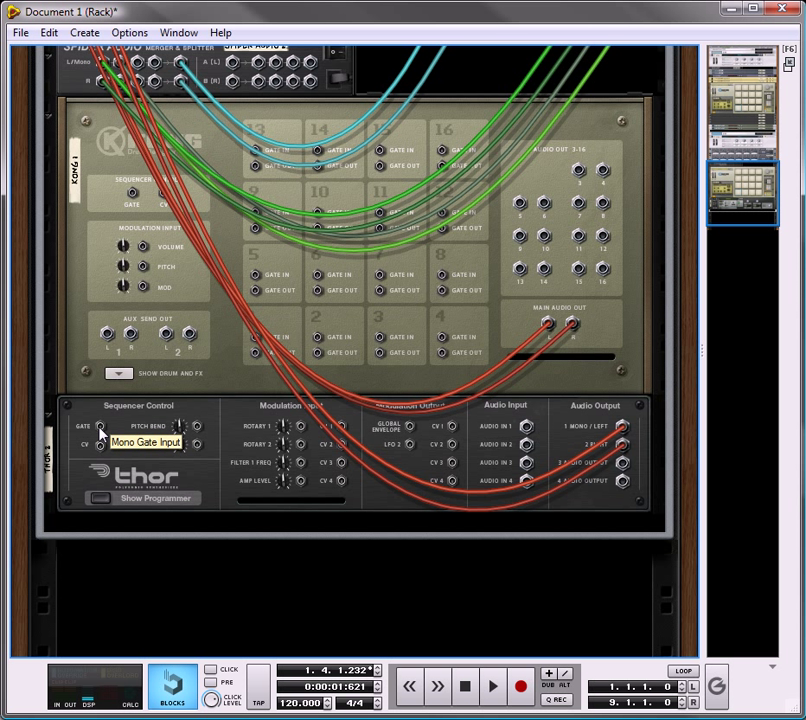
left_click_drag(100, 428, 256, 166)
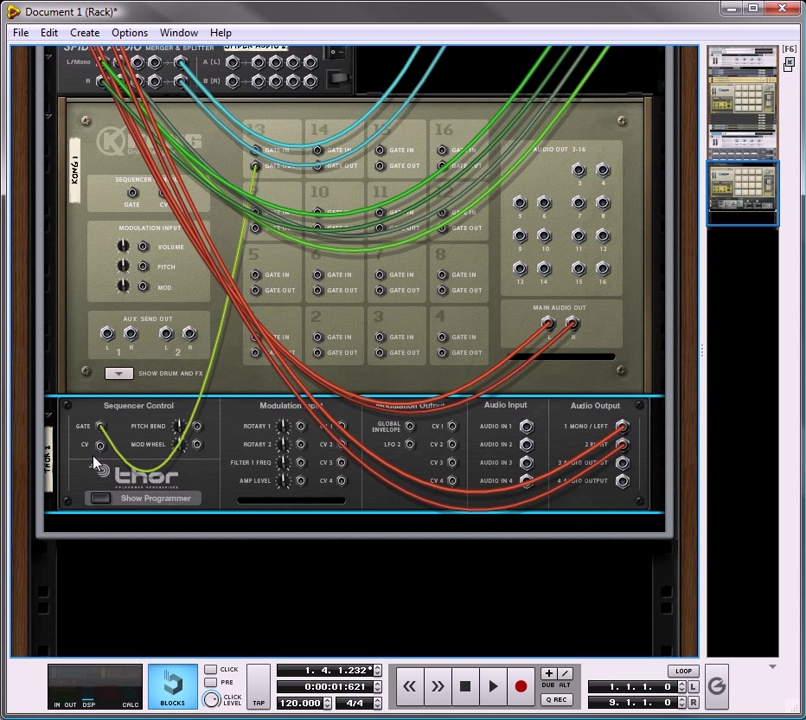
Back on the front panels, play Kong pad 13 to hear the Female Choir Thor
key("Tab")
scroll(160, 396, "up", 2)
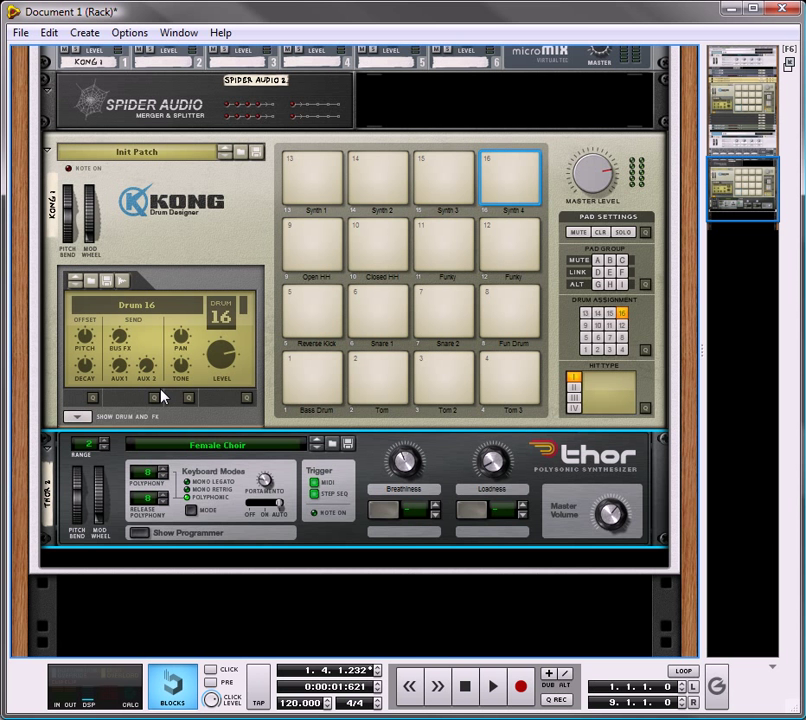
scroll(160, 396, "up", 5)
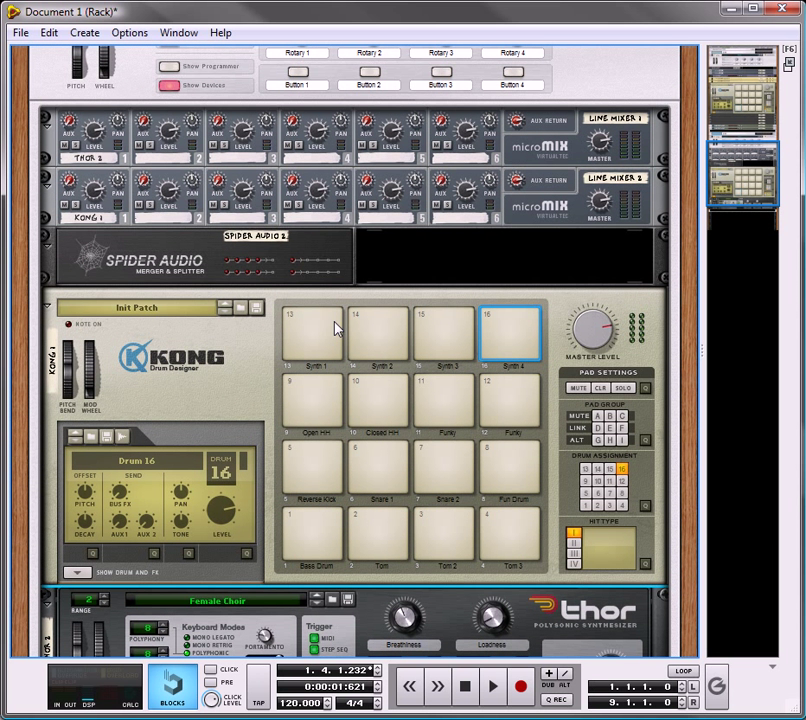
left_click(333, 326)
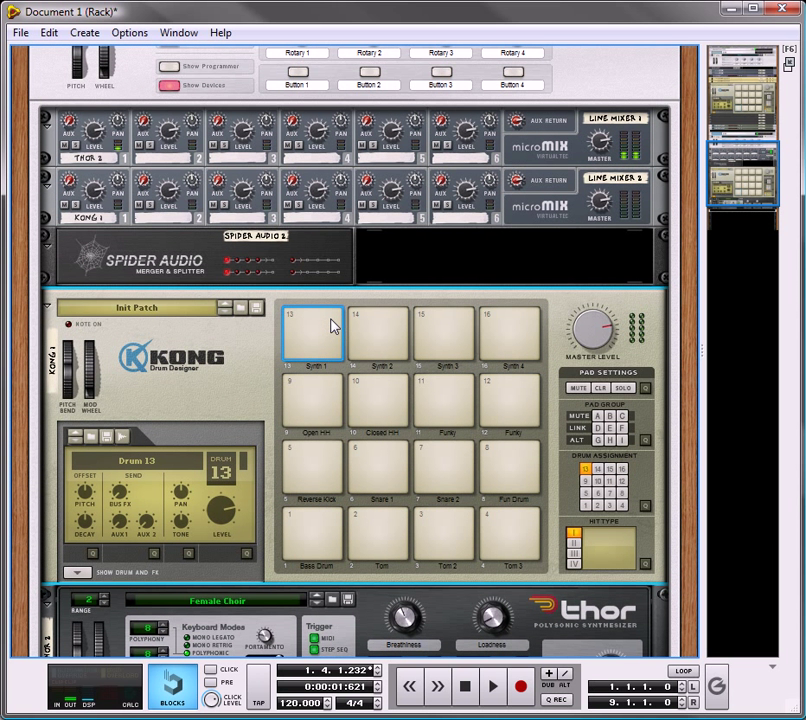
left_click(333, 326)
Duplicate the Female Choir Thor three times with Duplicate Devices and Tracks
scroll(333, 326, "down", 5)
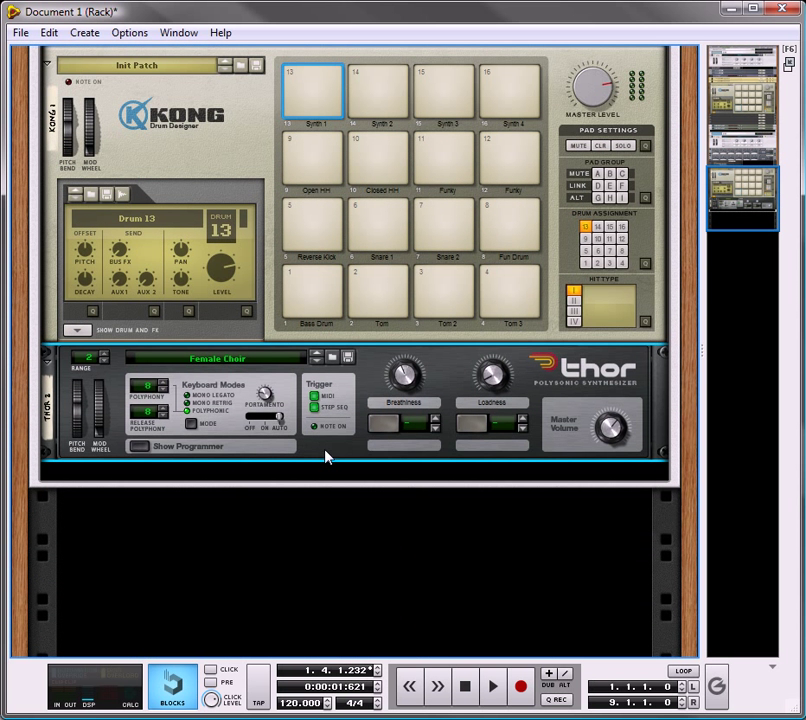
right_click(322, 455)
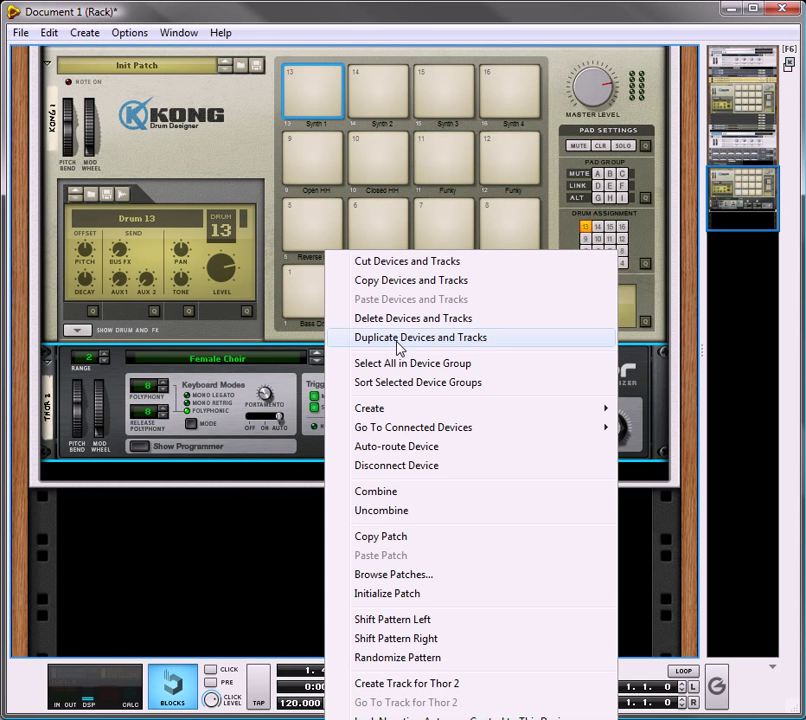
left_click(452, 340)
right_click(295, 463)
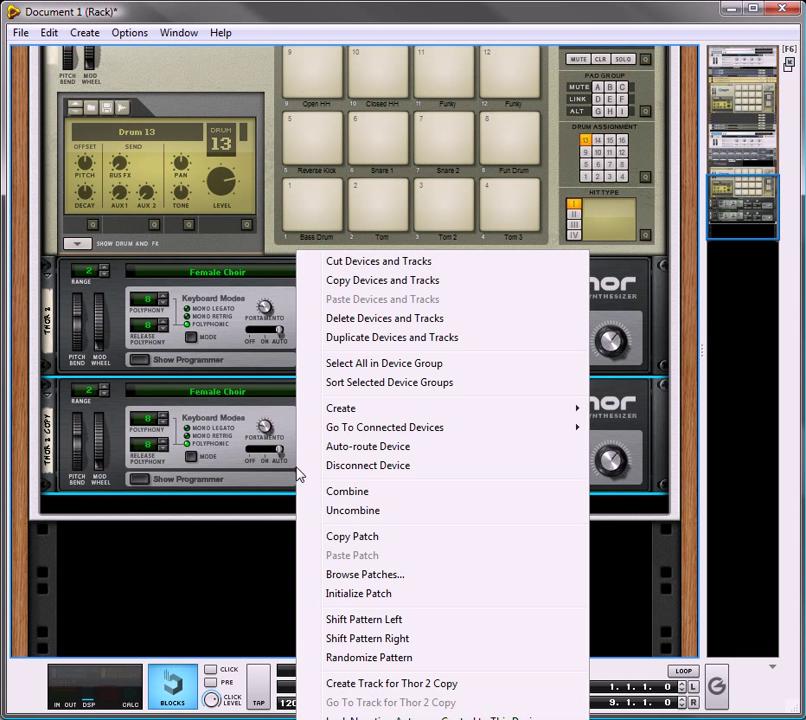
left_click(375, 340)
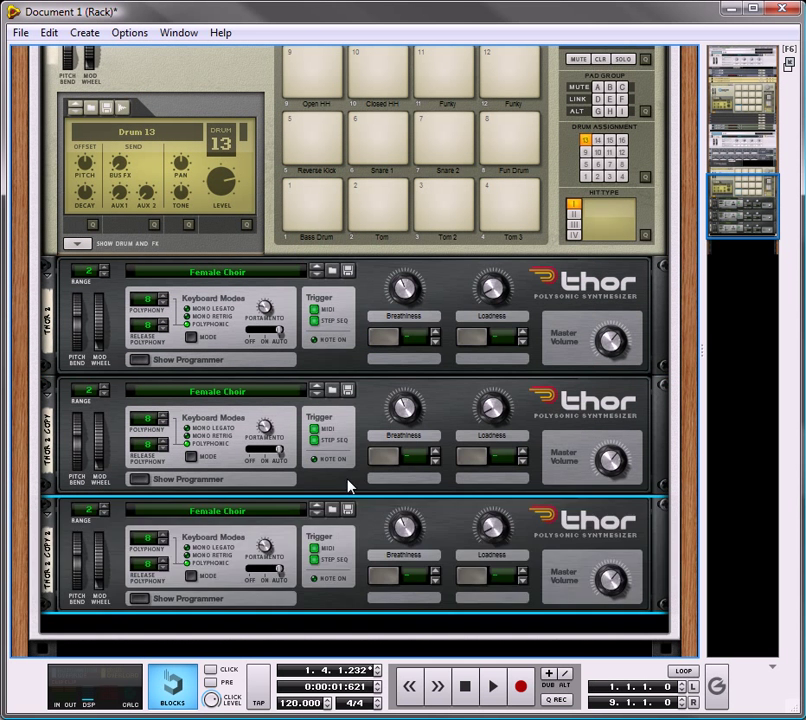
right_click(311, 511)
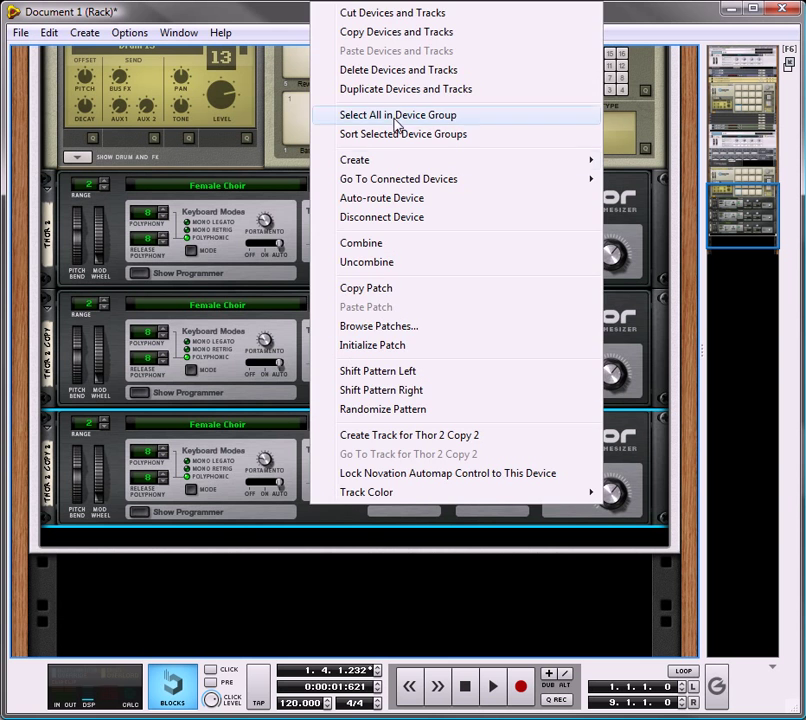
left_click(356, 89)
scroll(337, 340, "up", 1)
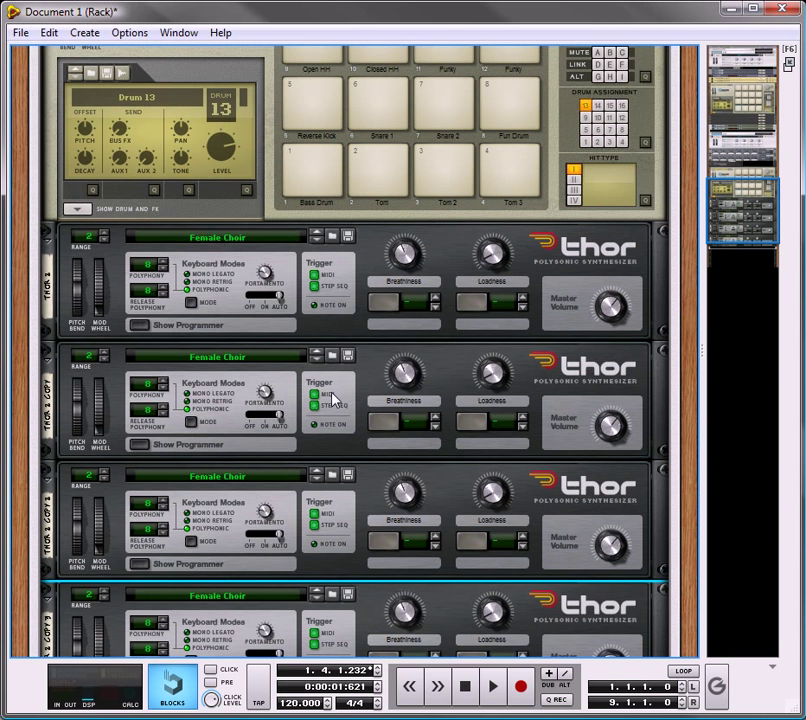
On the rack rear, cable the Thor copies' Mono/Left outputs into Line Mixer 2 inputs
key("Tab")
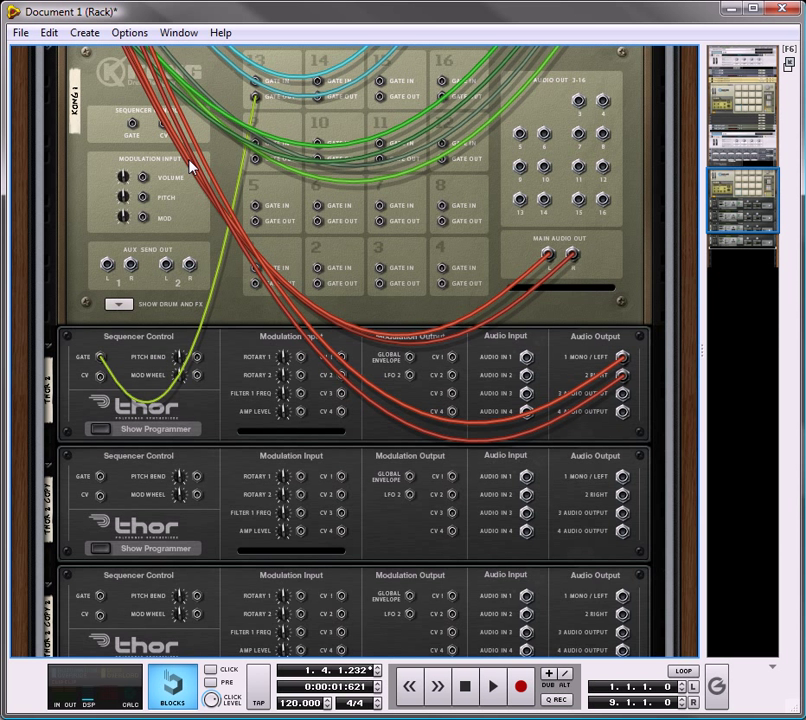
scroll(277, 152, "up", 2)
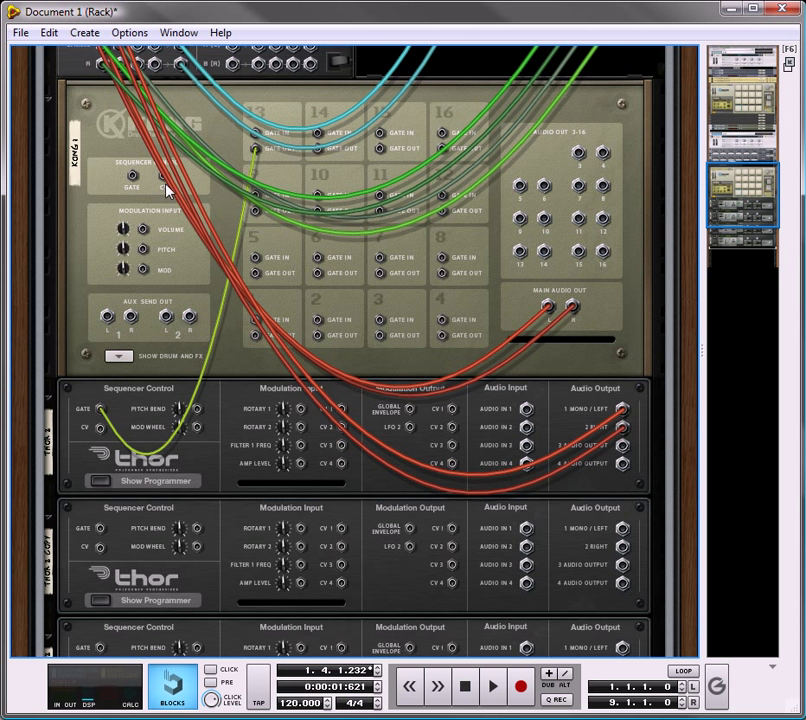
scroll(80, 54, "up", 1)
scroll(108, 88, "up", 1)
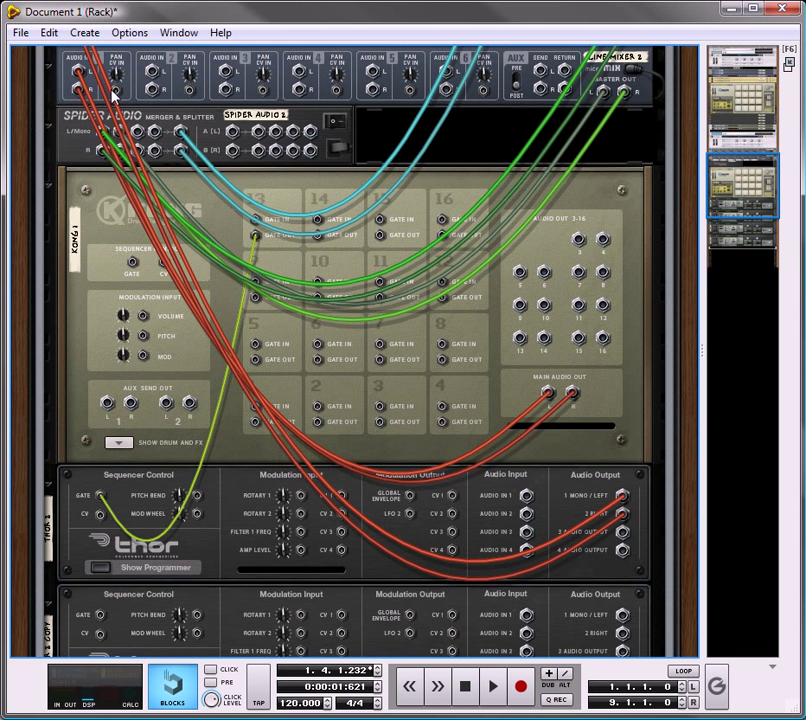
scroll(306, 315, "down", 4)
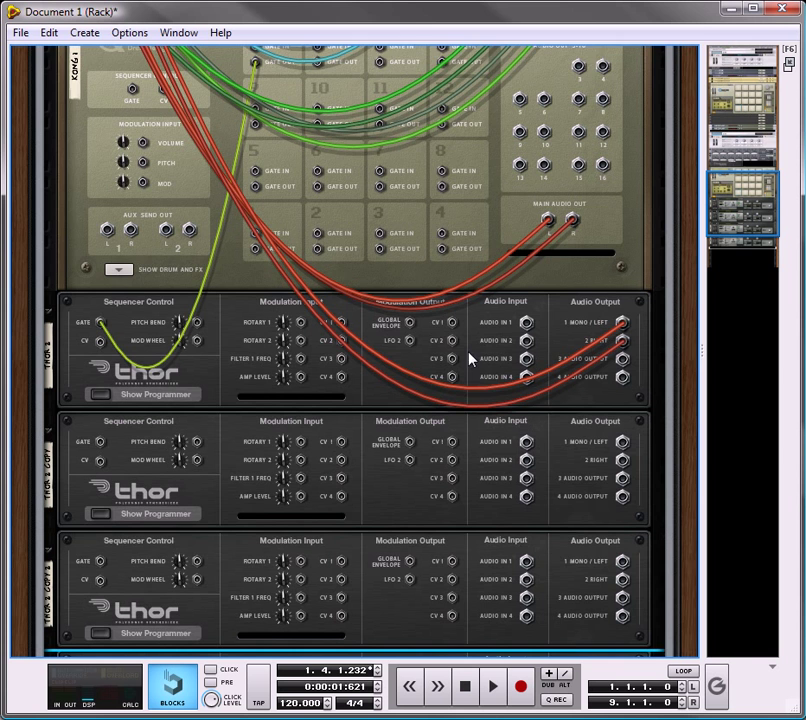
scroll(512, 455, "down", 2)
left_click_drag(622, 406, 226, 157)
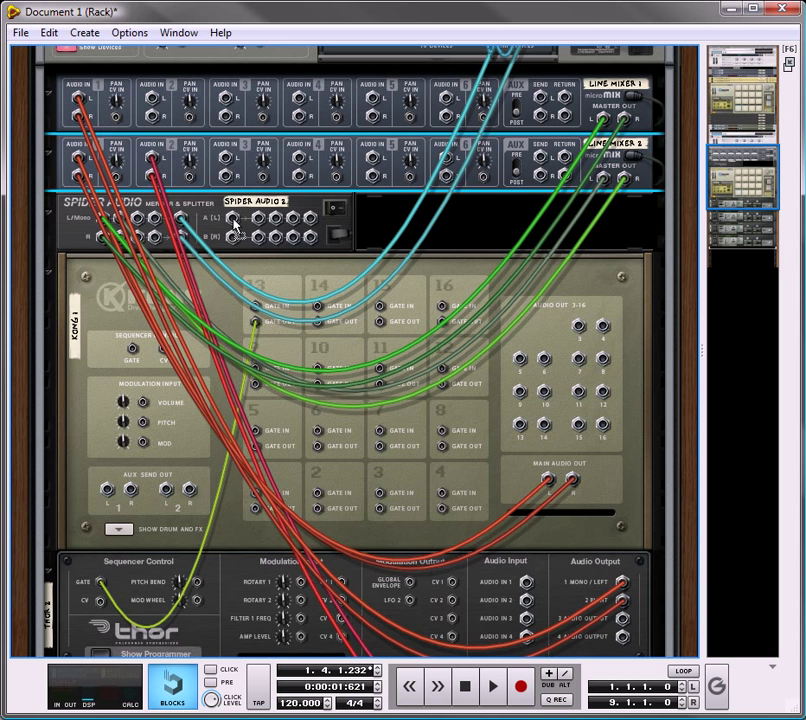
scroll(400, 400, "down", 5)
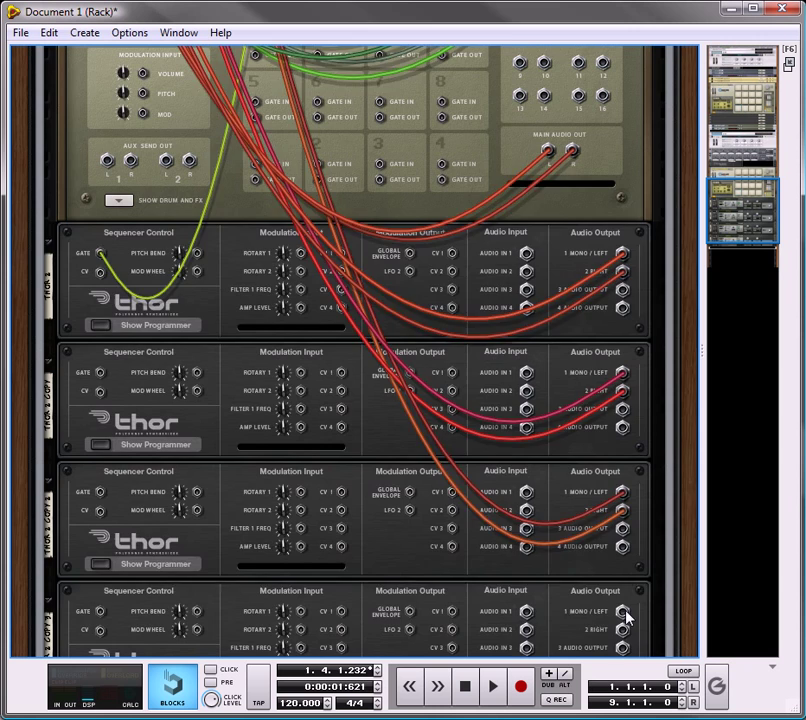
left_click_drag(622, 611, 298, 174)
Cable further Kong pad Gate Outs into the Thor copies' Gate inputs
scroll(366, 370, "down", 4)
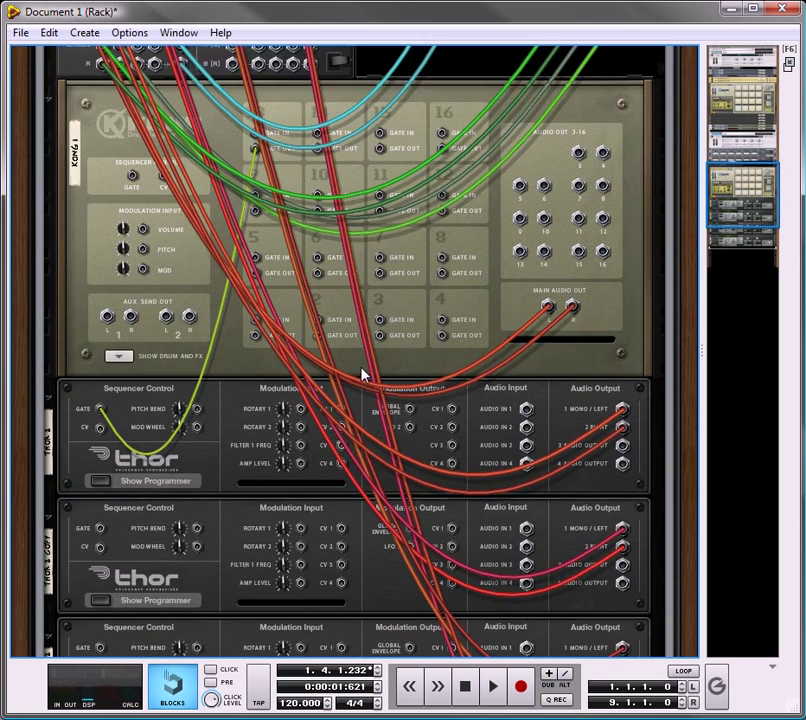
scroll(366, 374, "down", 4)
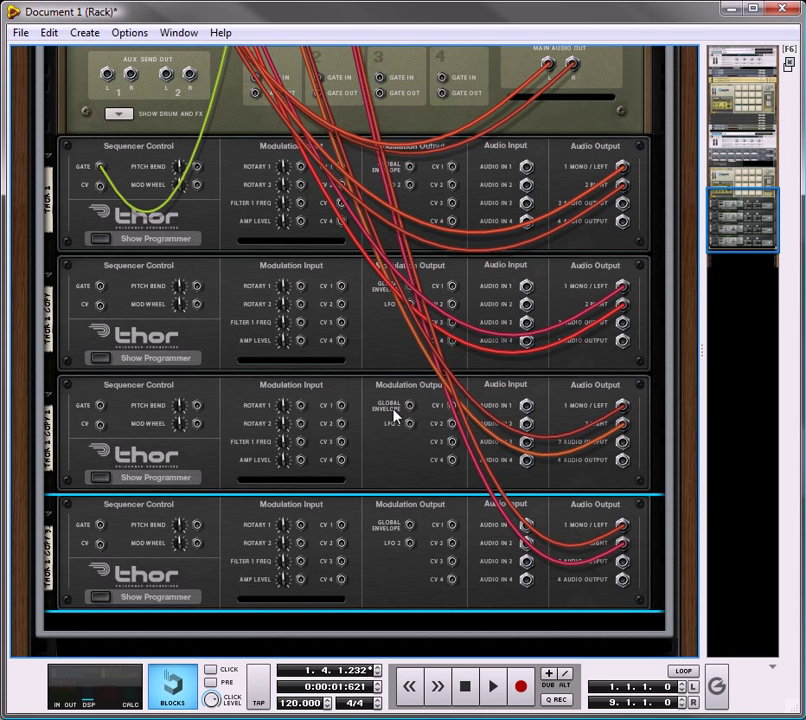
left_click_drag(100, 289, 383, 131)
scroll(121, 533, "down", 2)
left_click_drag(241, 515, 443, 144)
scroll(133, 572, "down", 3)
scroll(416, 270, "down", 3)
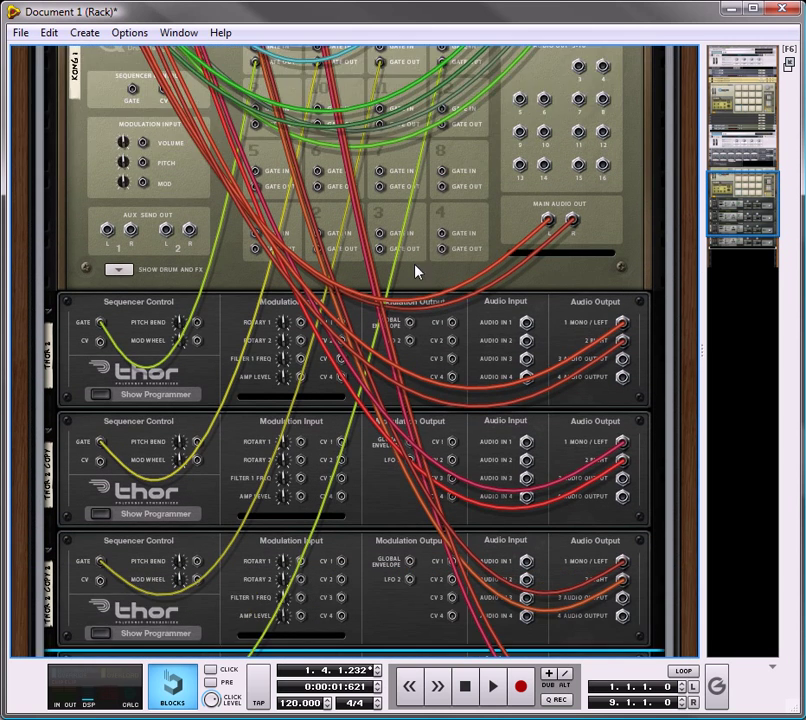
scroll(475, 375, "down", 1)
Open the second Thor's patch browser and look through the Textures folder
key("Tab")
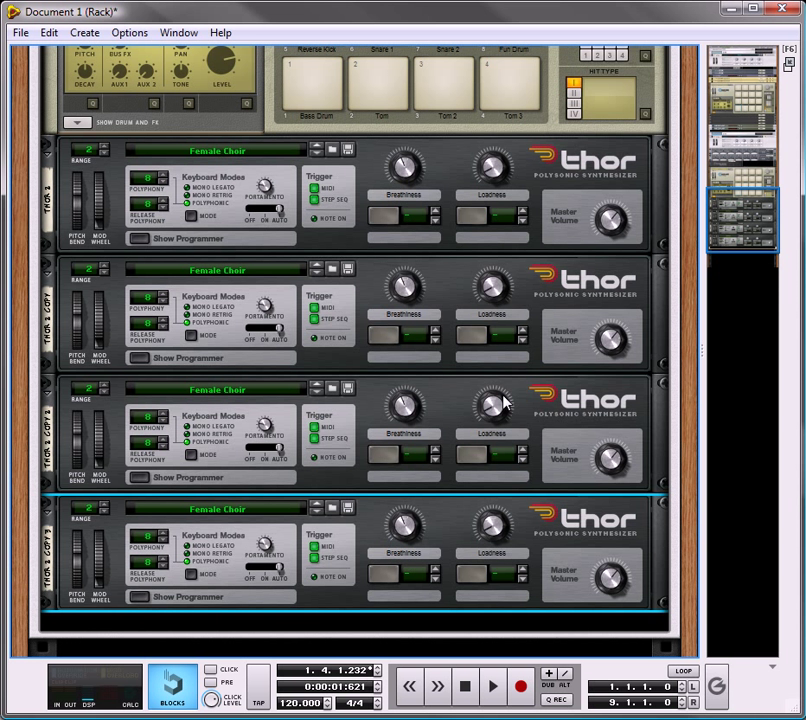
right_click(285, 272)
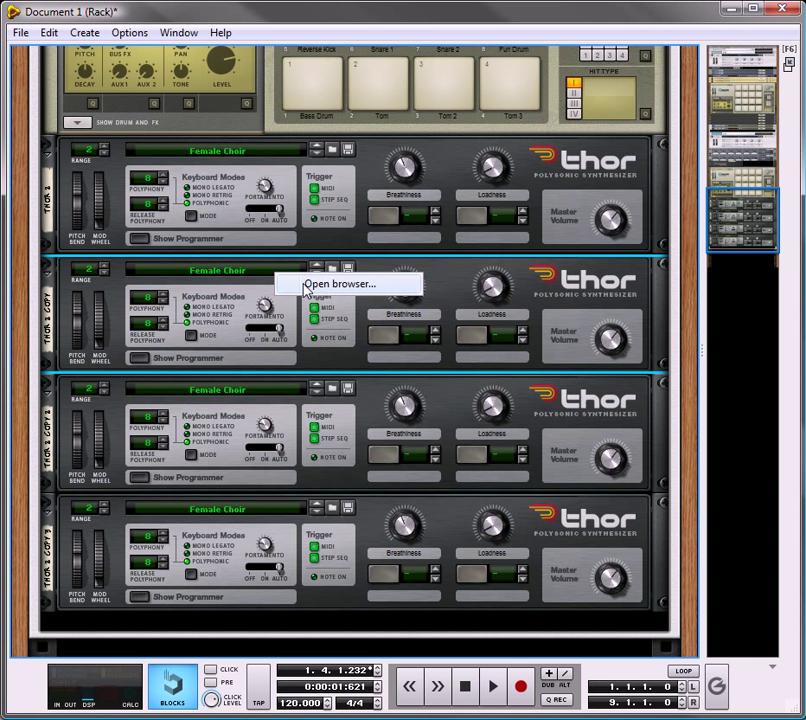
left_click(367, 297)
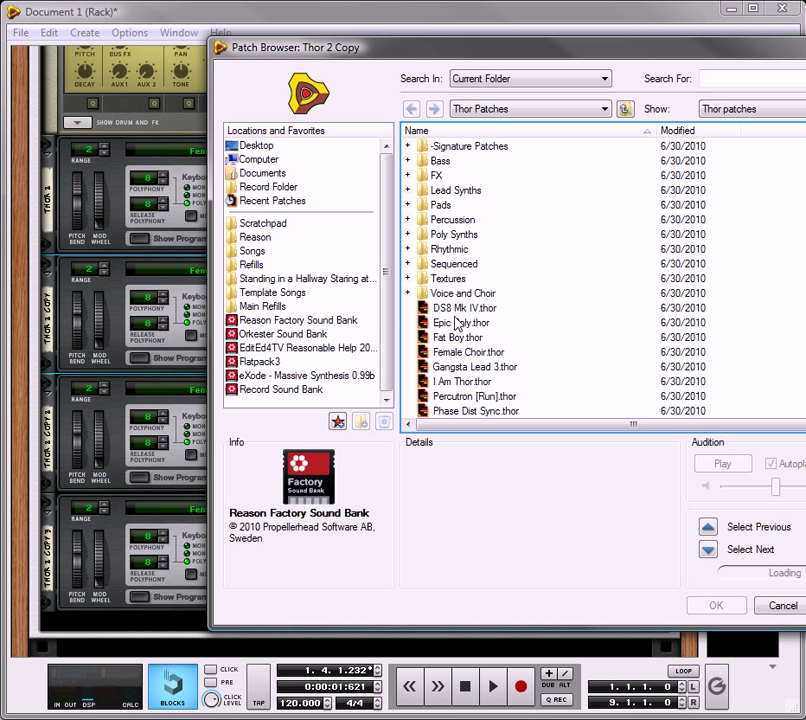
double_click(448, 280)
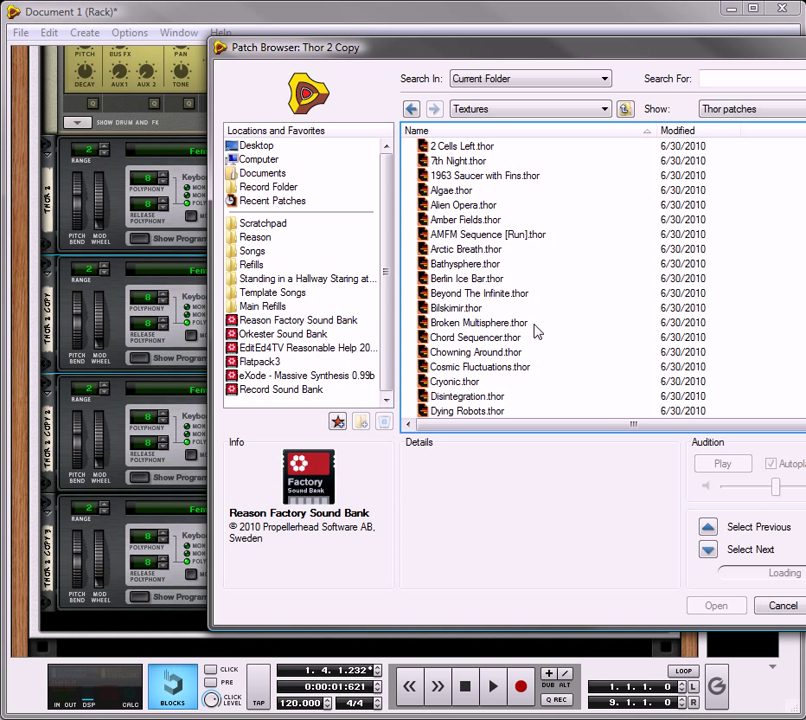
scroll(563, 322, "down", 4)
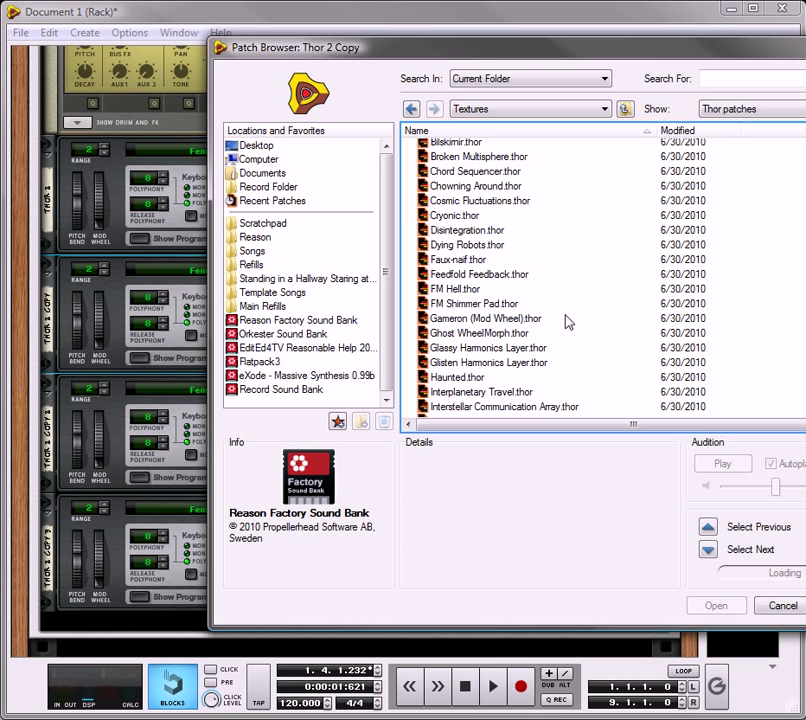
scroll(567, 321, "down", 9)
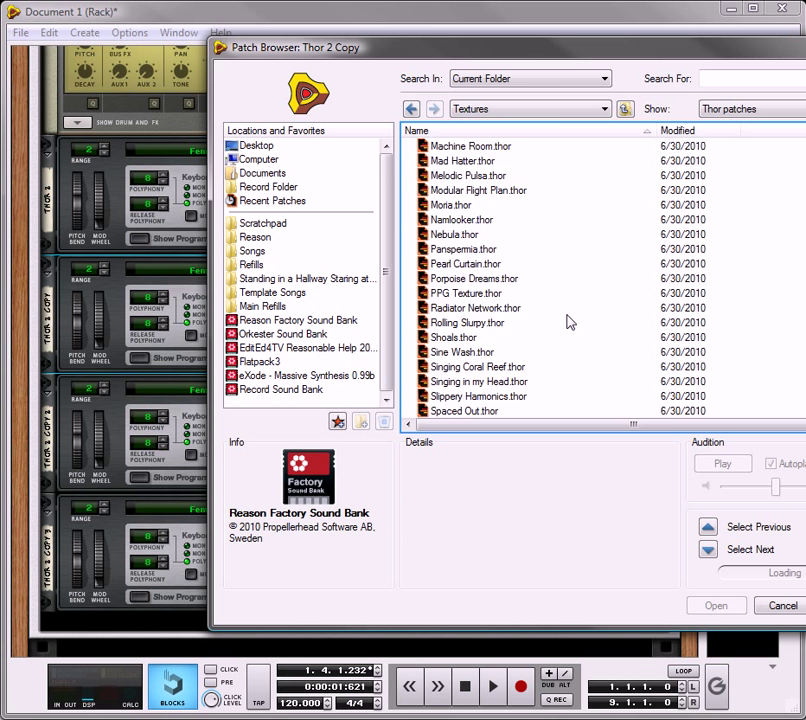
scroll(567, 321, "down", 1)
scroll(569, 320, "up", 9)
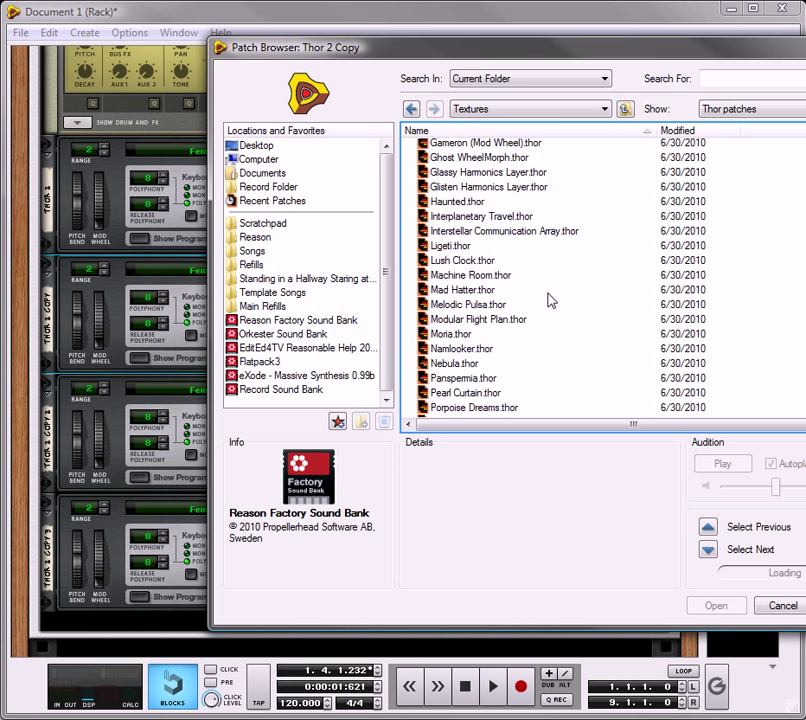
scroll(549, 301, "up", 5)
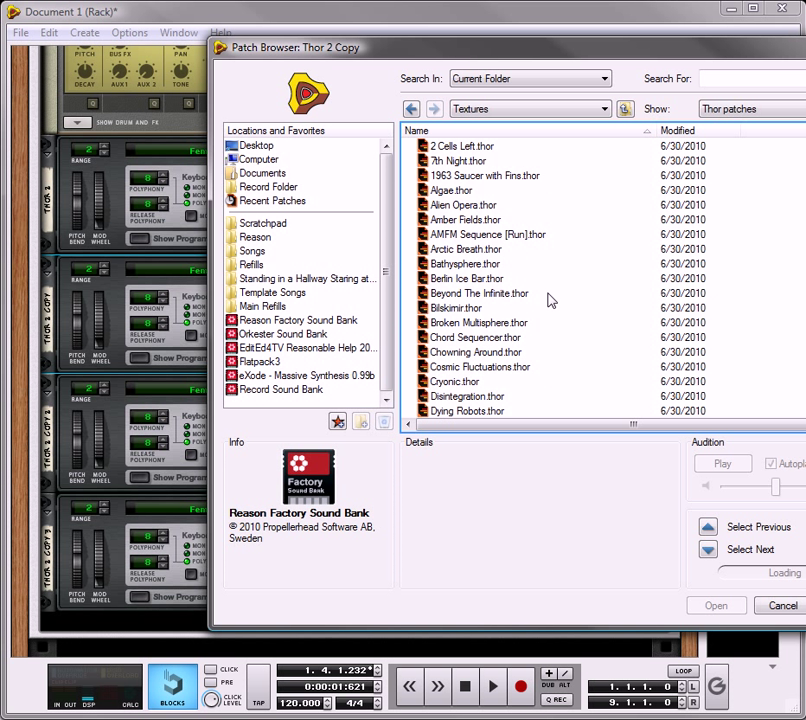
Go to Signature Patches > Two Lone Swordsmen and select Steelwerk -TLS
left_click(411, 110)
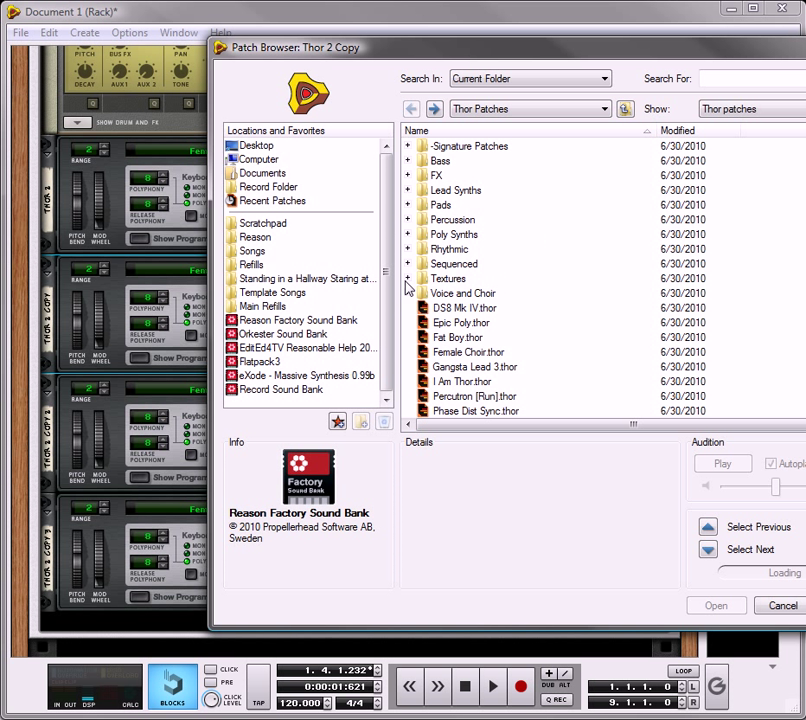
left_click(407, 146)
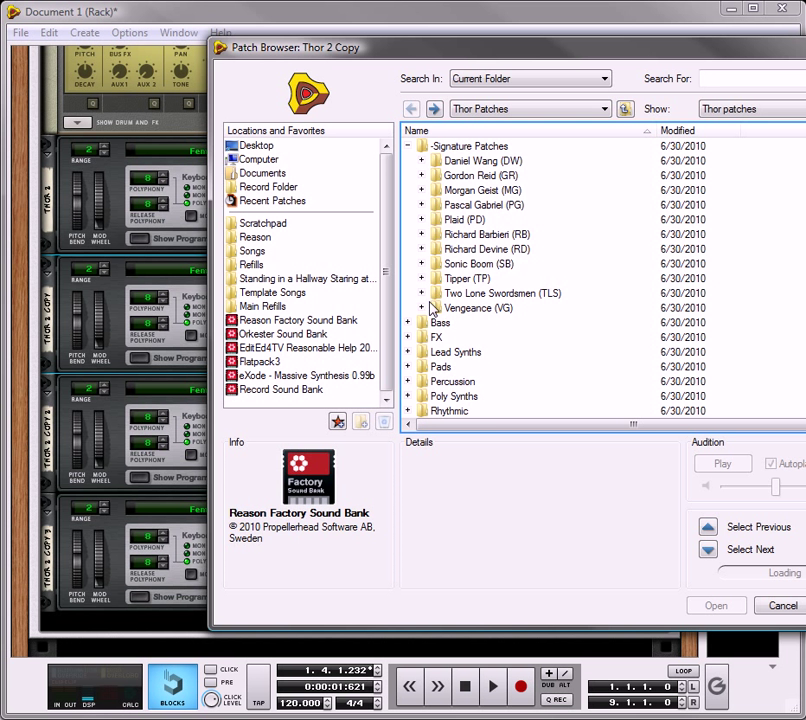
double_click(434, 296)
scroll(480, 290, "down", 2)
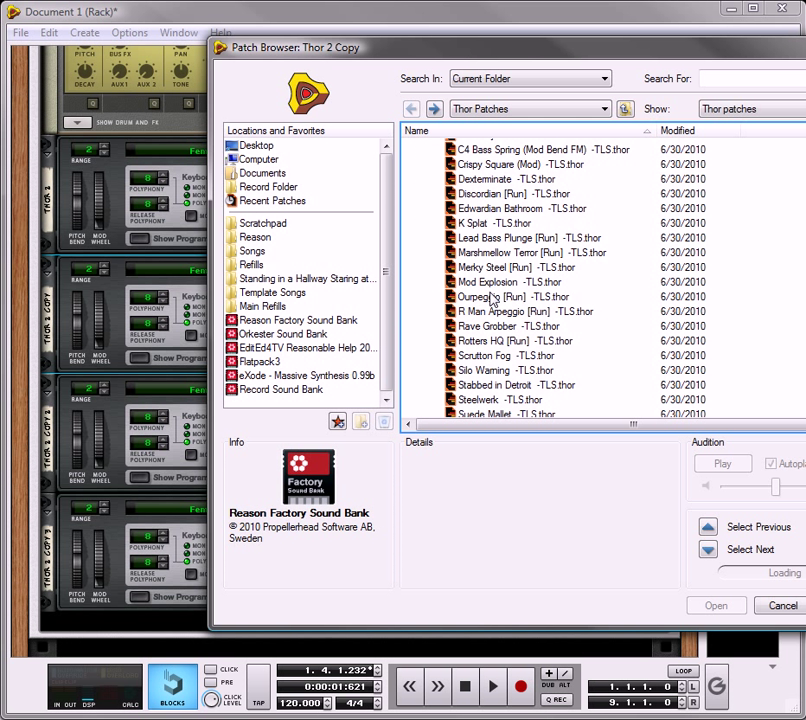
scroll(488, 300, "down", 3)
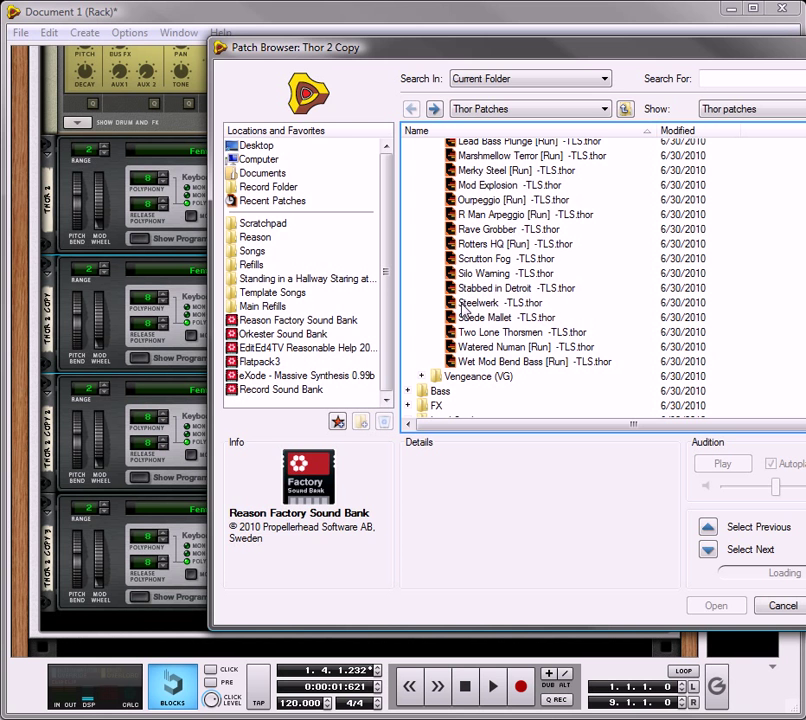
left_click(462, 304)
Load Steelwerk -TLS into the second Thor and audition it on Kong pad 14
left_click(715, 605)
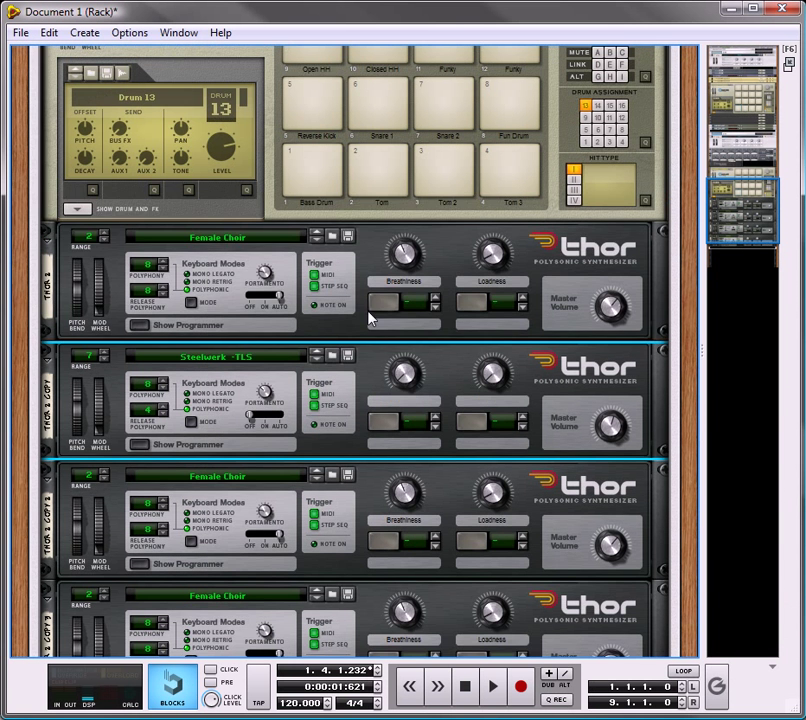
scroll(370, 320, "up", 5)
left_click(390, 205)
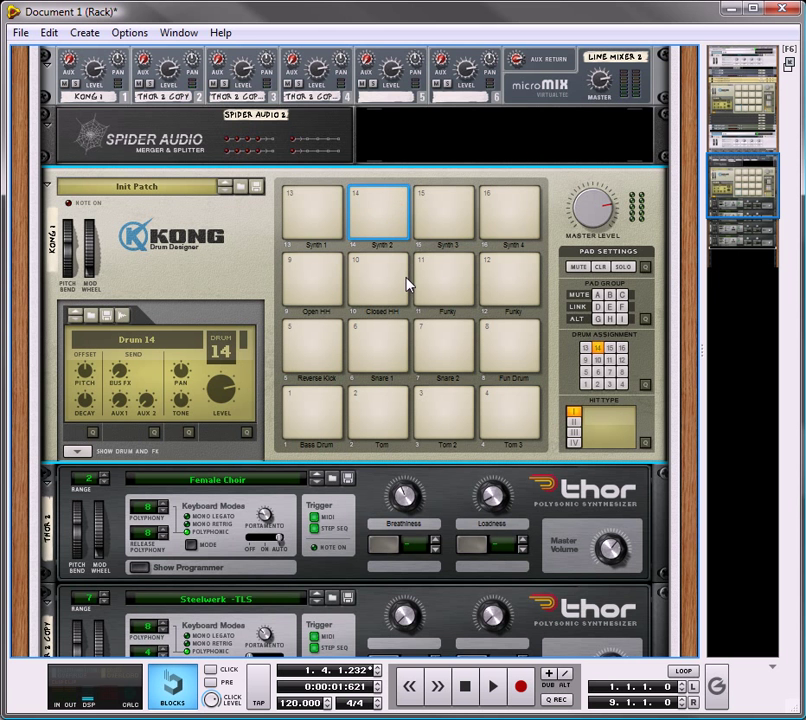
Load the 60s SciFi patch from the FX folder into the third Thor
scroll(410, 285, "down", 7)
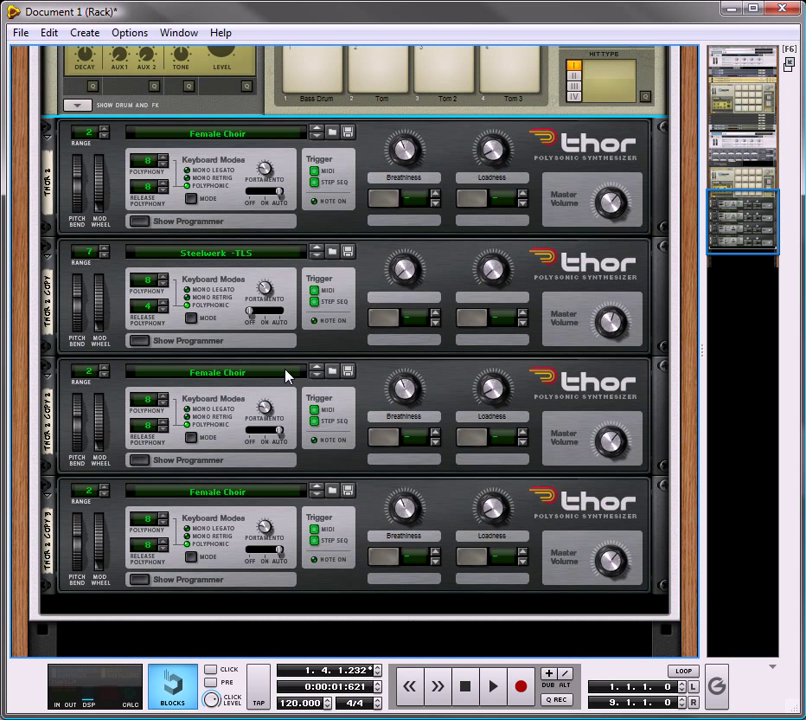
right_click(287, 375)
left_click(352, 379)
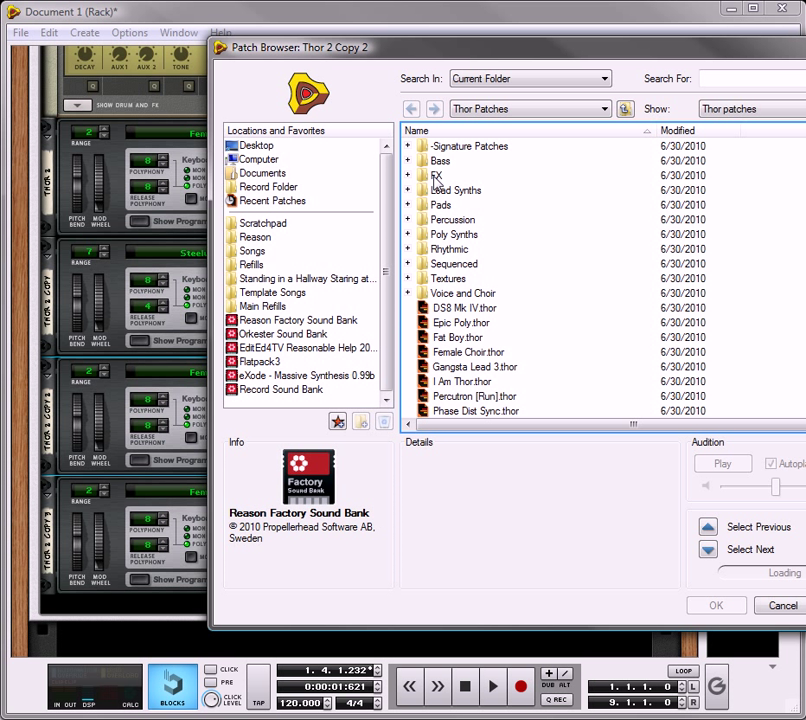
double_click(436, 177)
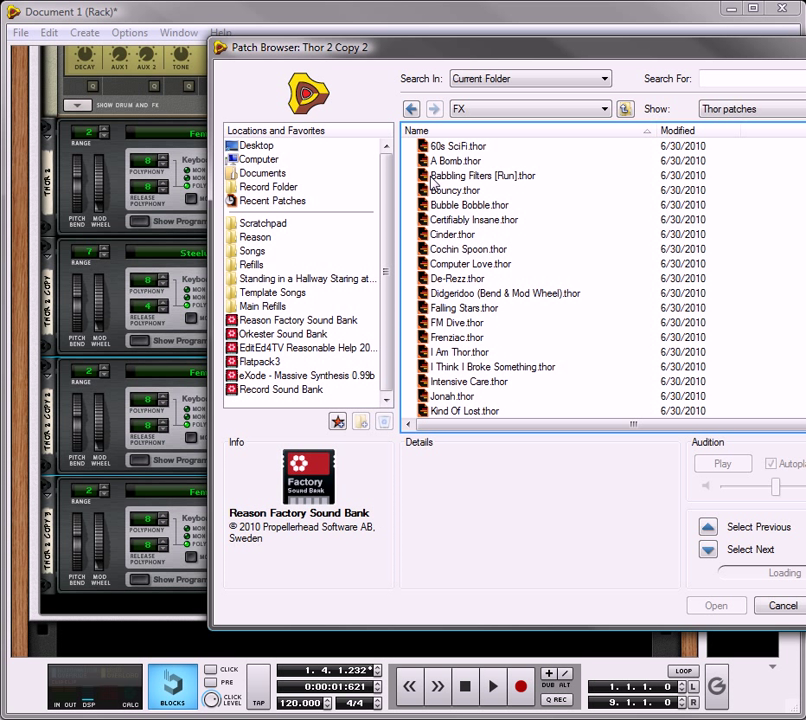
left_click(443, 148)
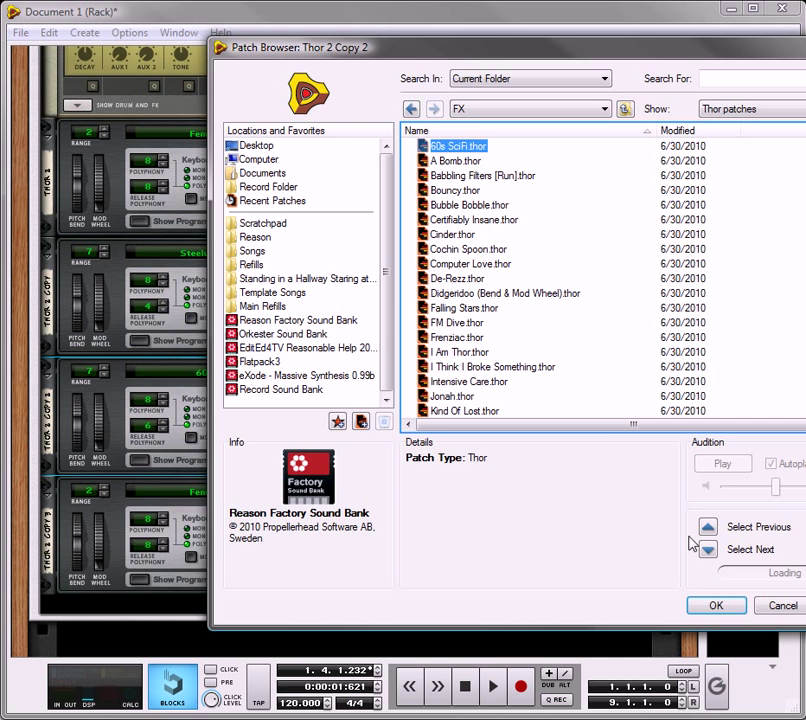
left_click(720, 606)
Audition the 60s SciFi Thor by playing Kong pad 15 twice
scroll(450, 335, "up", 3)
scroll(459, 349, "up", 1)
left_click(459, 108)
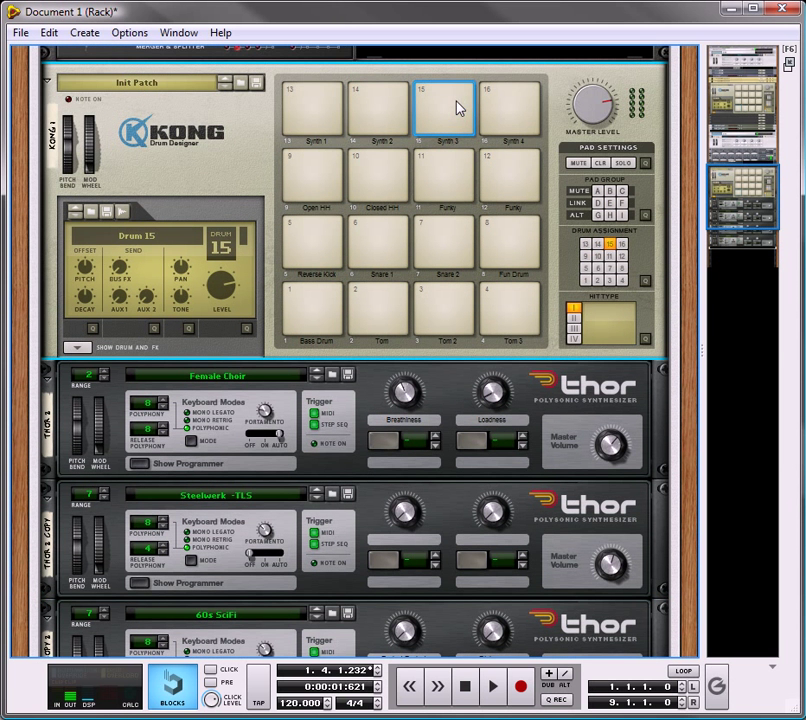
left_click(459, 108)
scroll(487, 320, "down", 2)
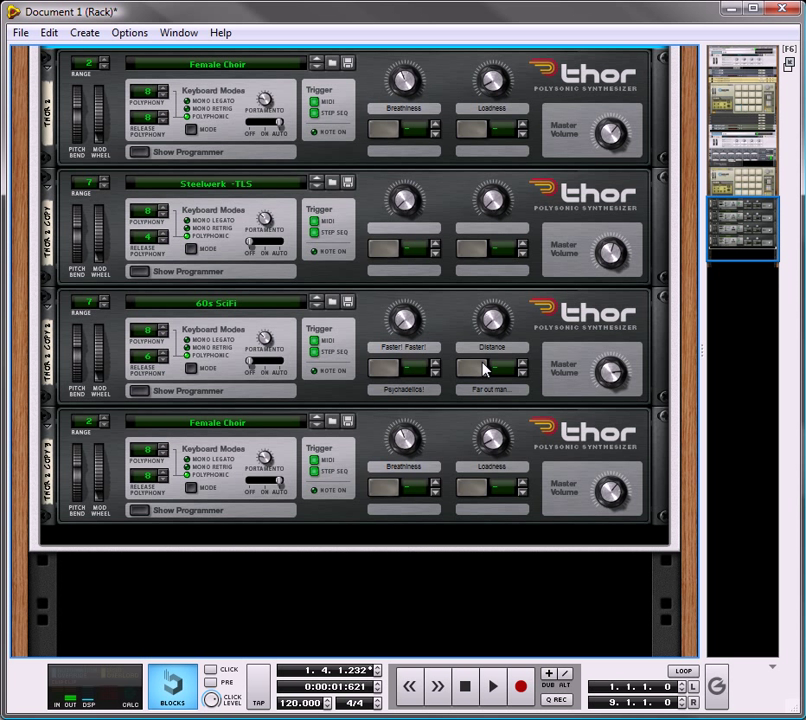
Load A Bomb from Thor Patches > FX into the fourth Thor (Thor 2 Copy 3)
right_click(268, 430)
left_click(310, 434)
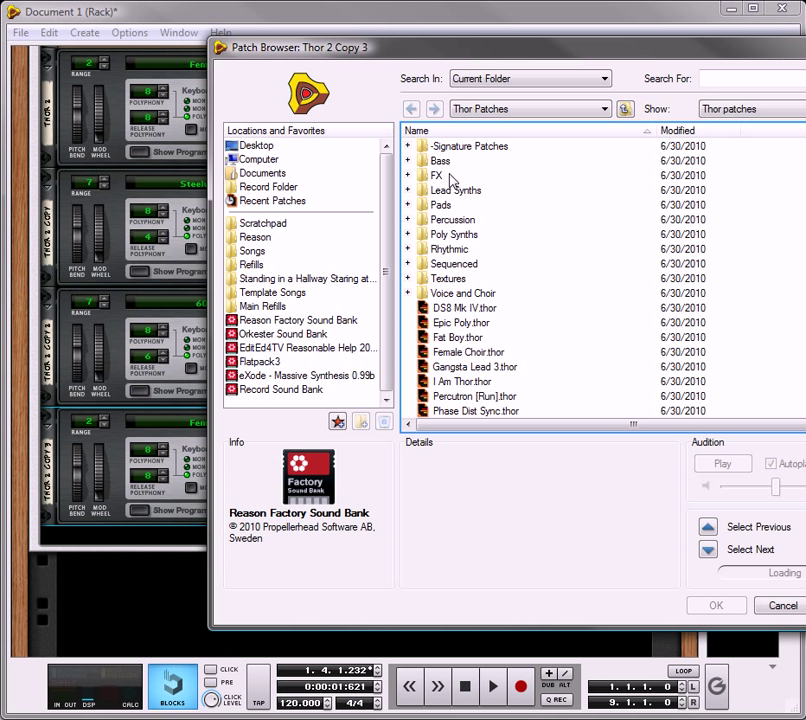
double_click(456, 282)
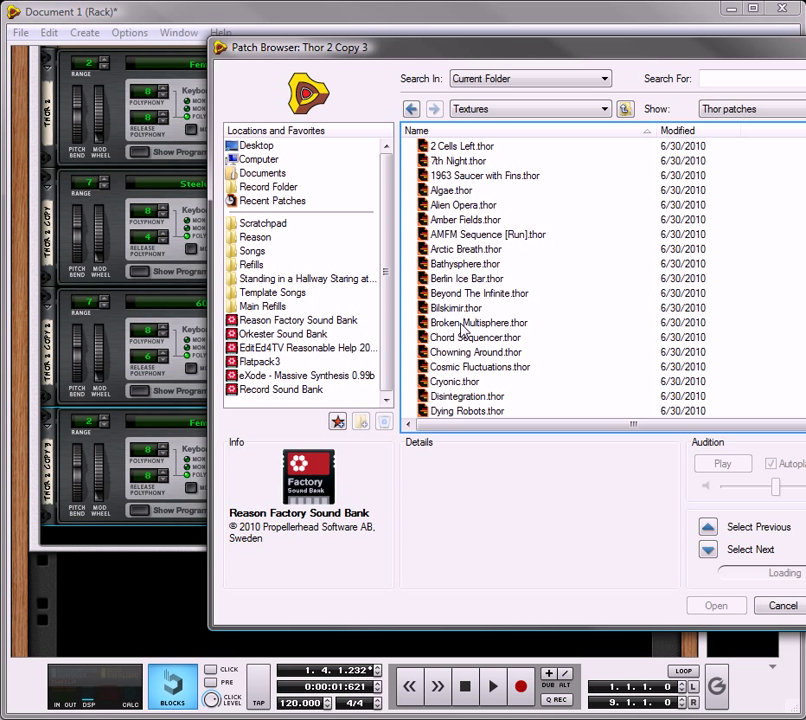
scroll(467, 340, "down", 11)
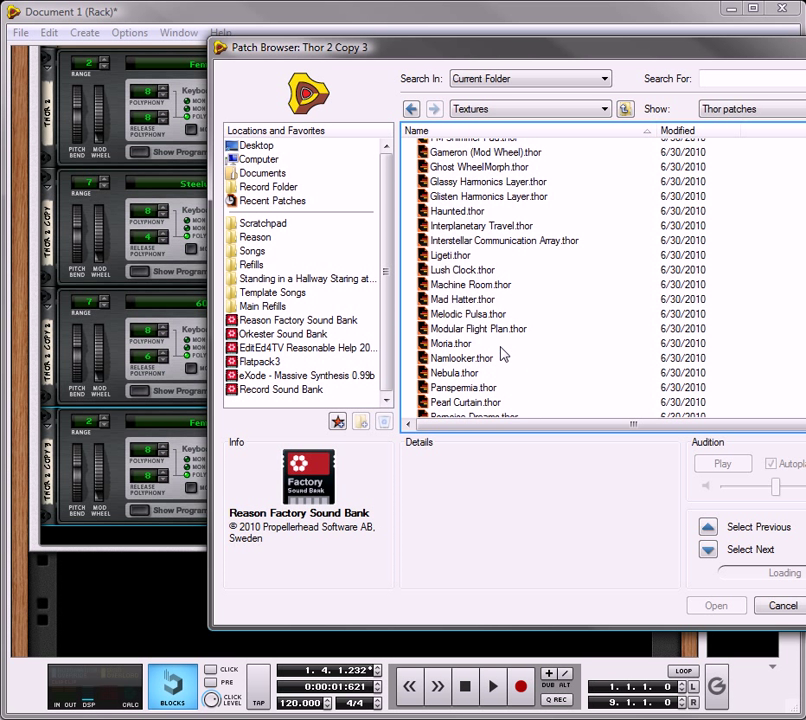
scroll(464, 335, "up", 10)
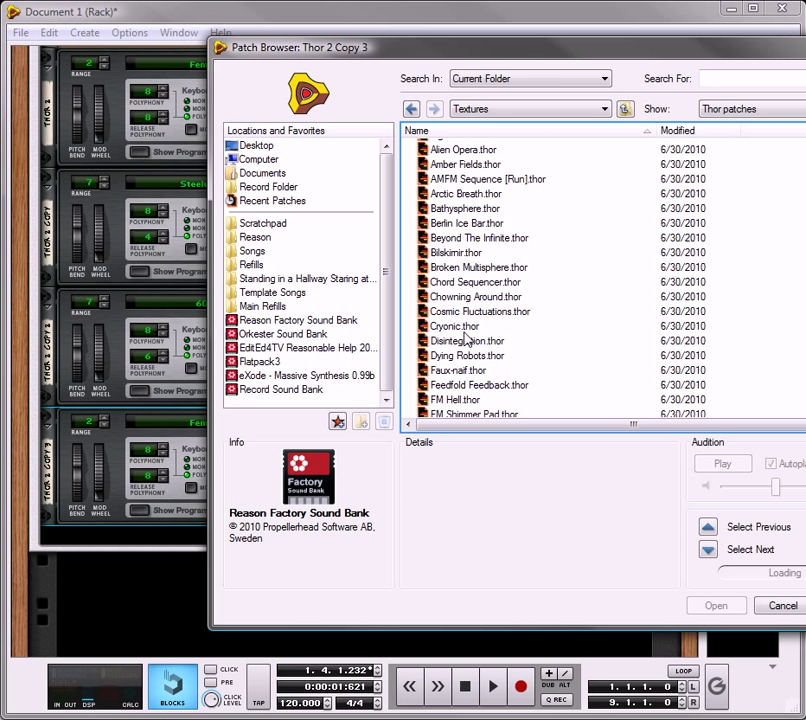
left_click(412, 109)
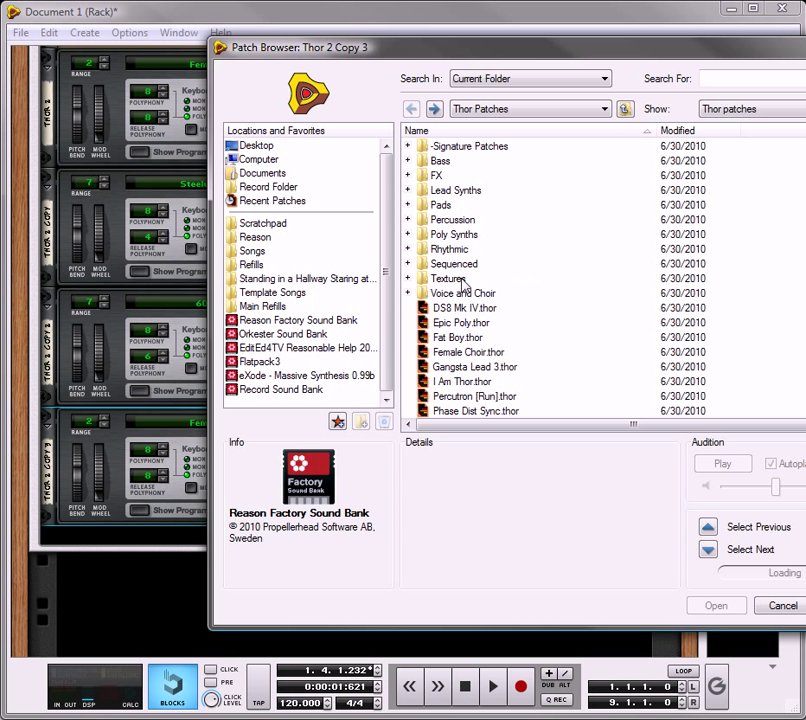
double_click(437, 175)
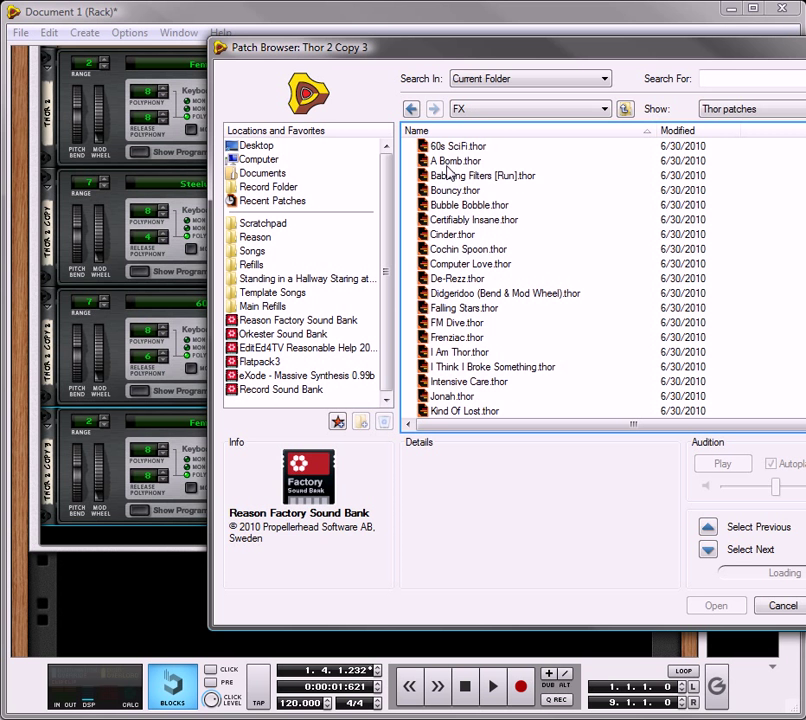
left_click(446, 163)
left_click(716, 605)
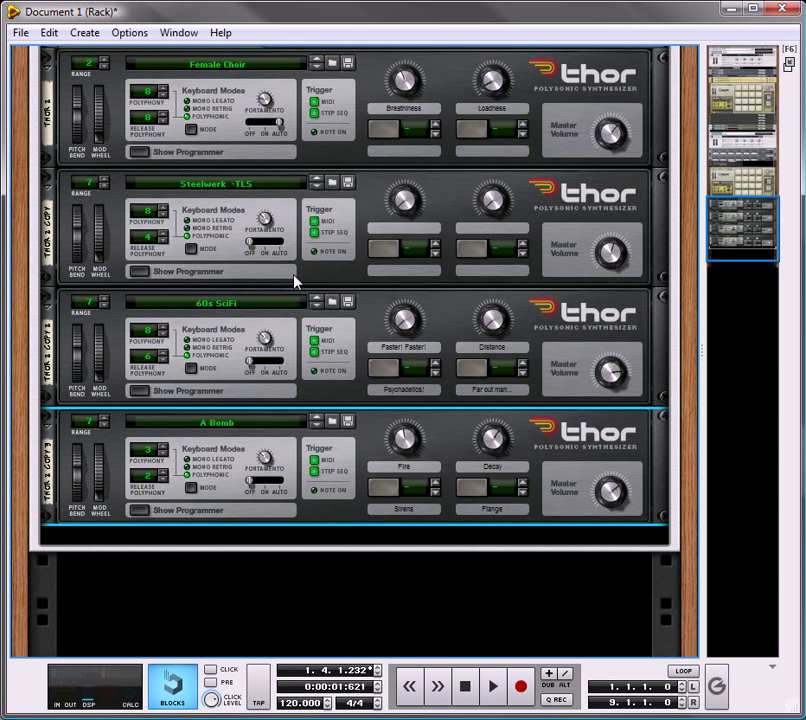
scroll(300, 280, "up", 8)
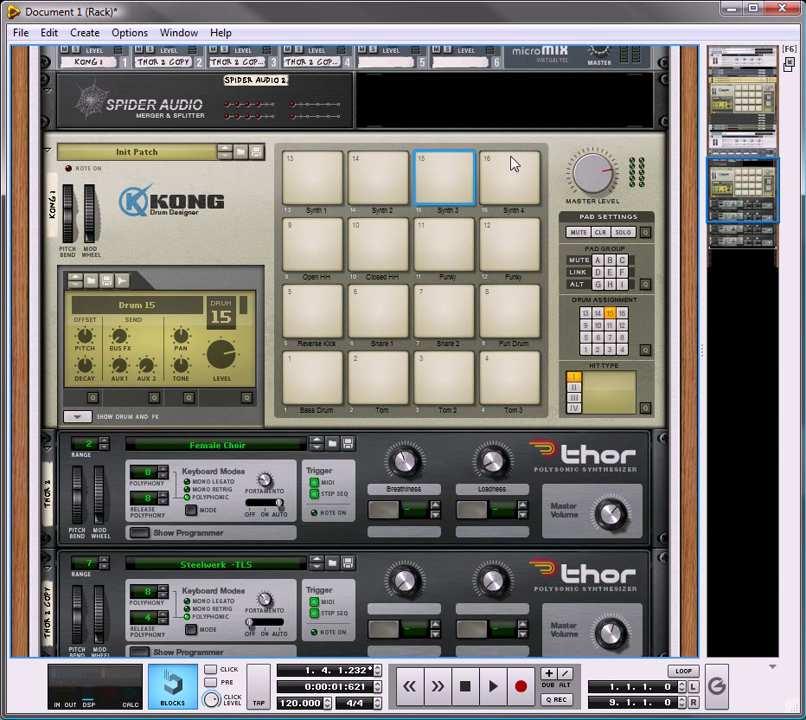
left_click(528, 166)
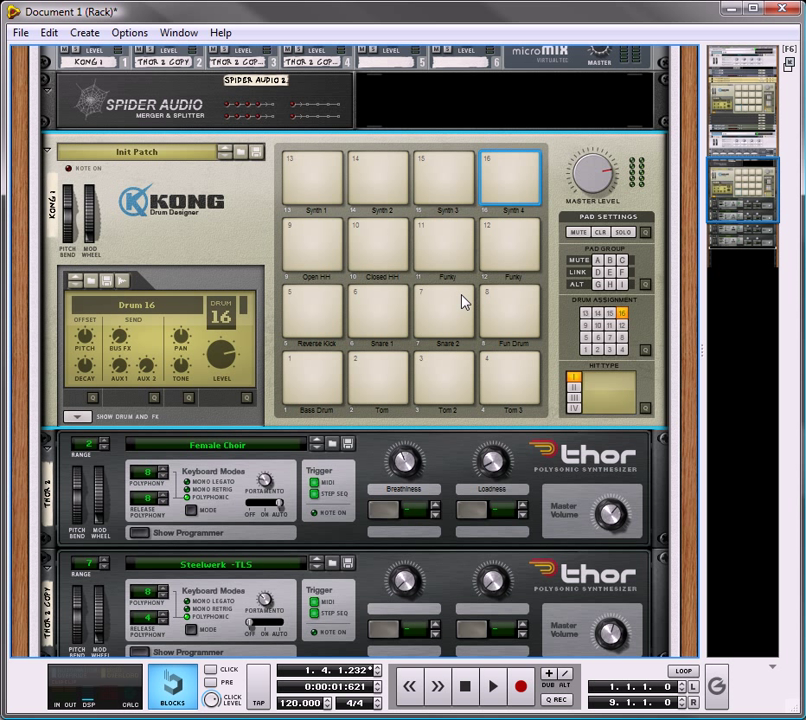
left_click(509, 172)
scroll(420, 380, "down", 5)
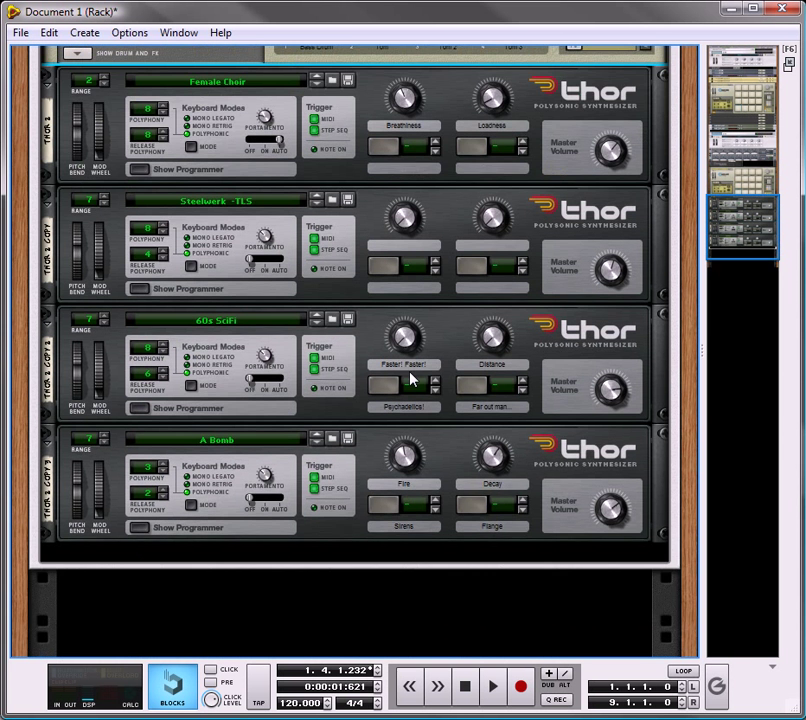
scroll(405, 370, "up", 6)
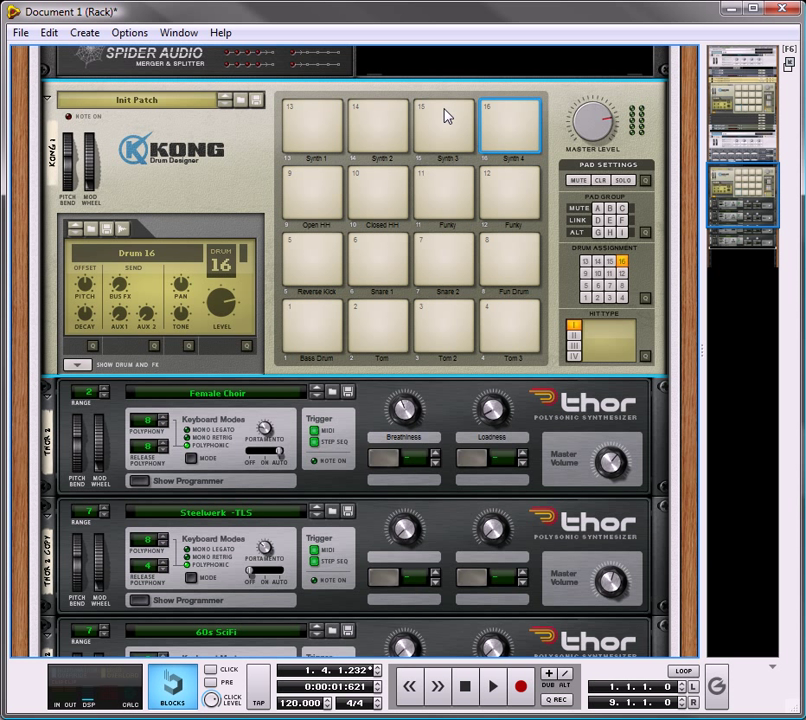
left_click(448, 117)
left_click(448, 122)
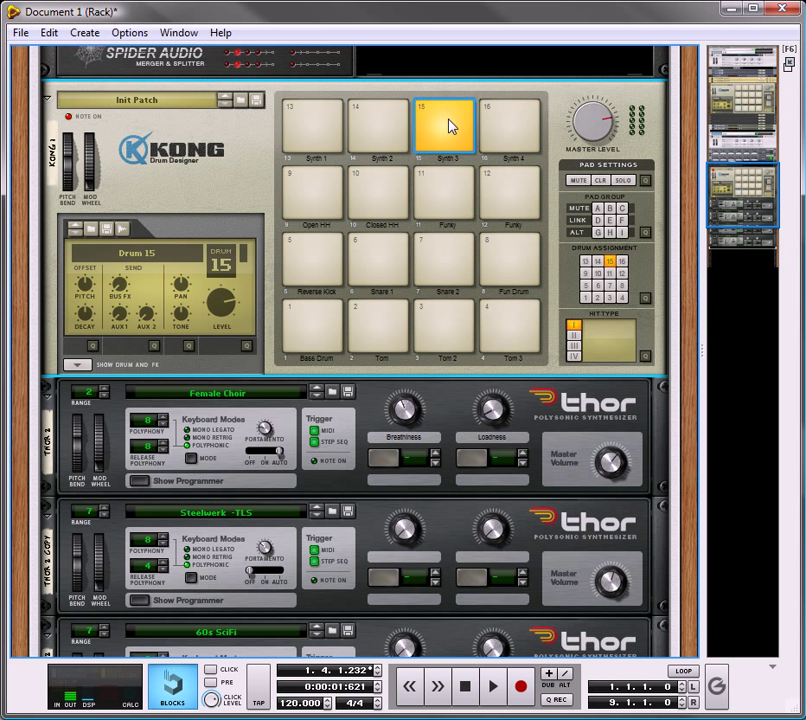
left_click(514, 118)
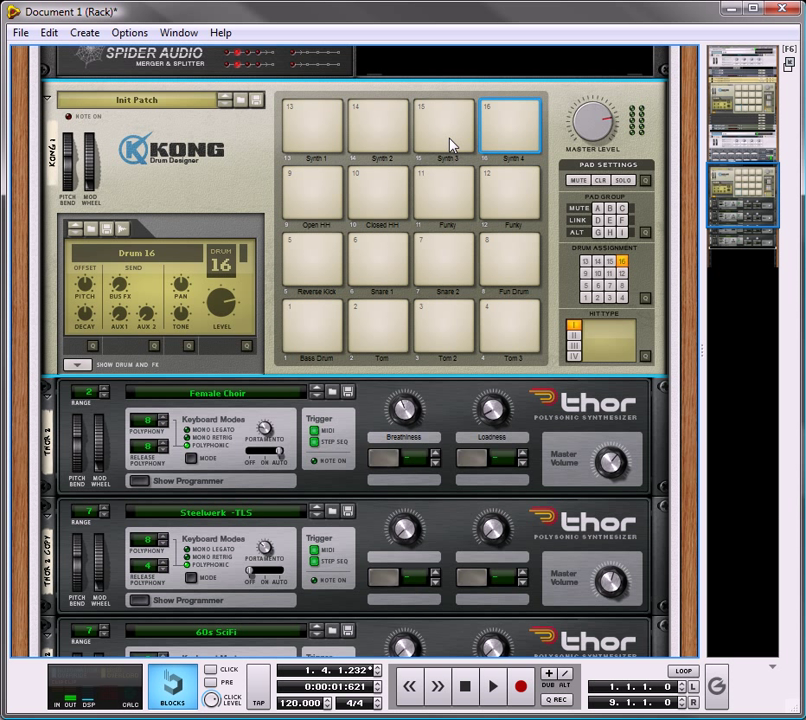
scroll(432, 342, "down", 6)
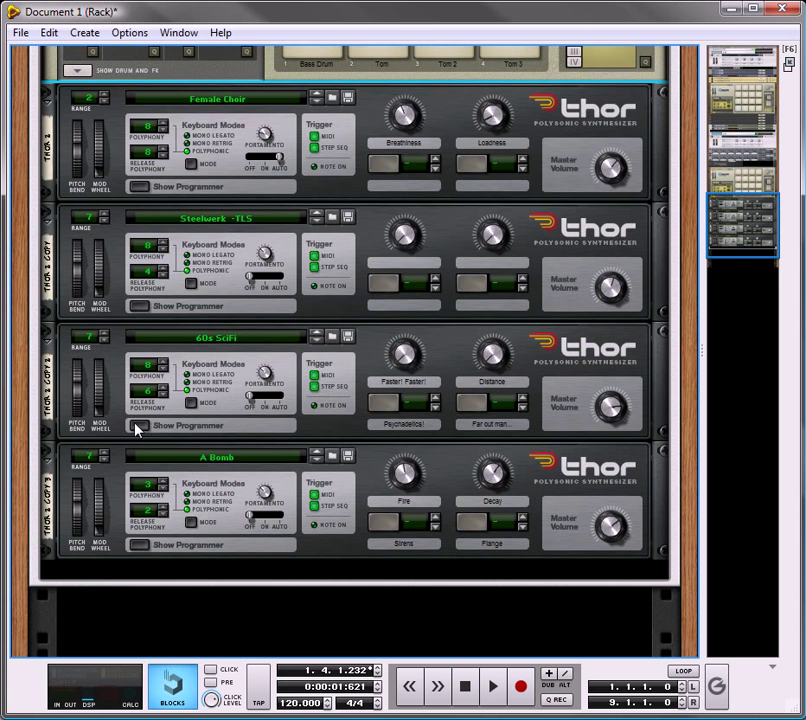
Shorten the 60s SciFi Thor's amp envelope release to 949 ms and audition pad 15
left_click(137, 428)
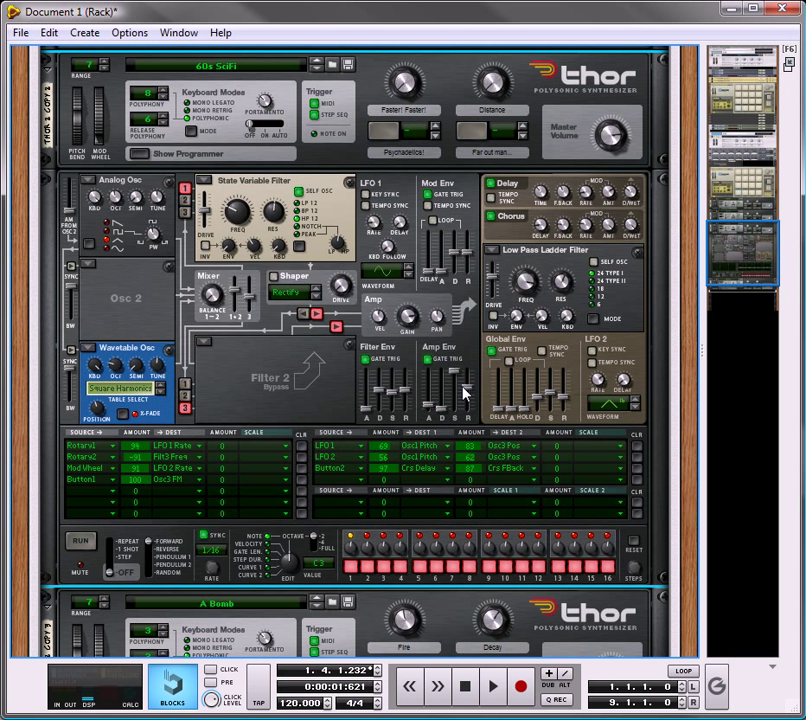
left_click_drag(463, 390, 467, 400)
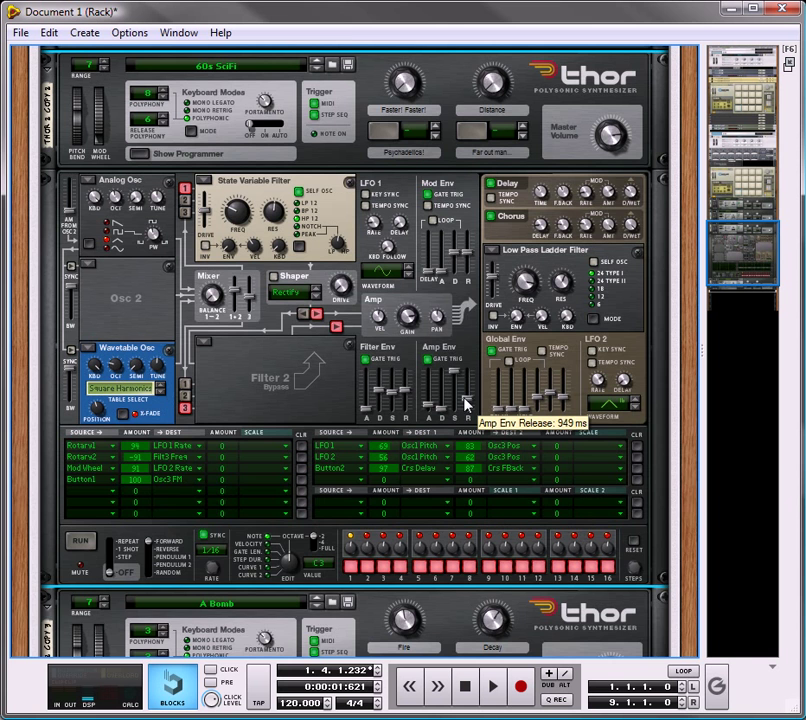
scroll(355, 274, "up", 8)
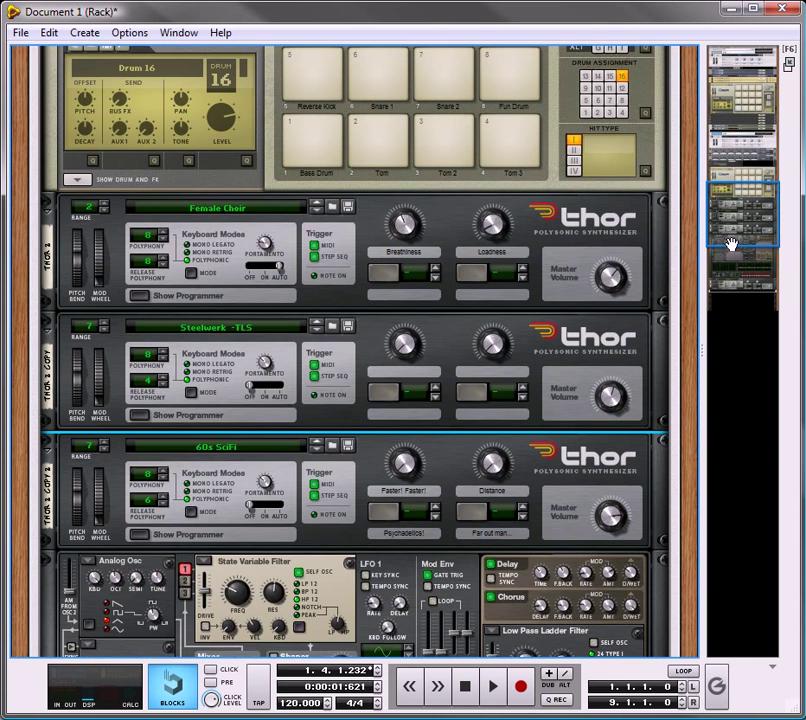
scroll(460, 150, "up", 5)
left_click(464, 192)
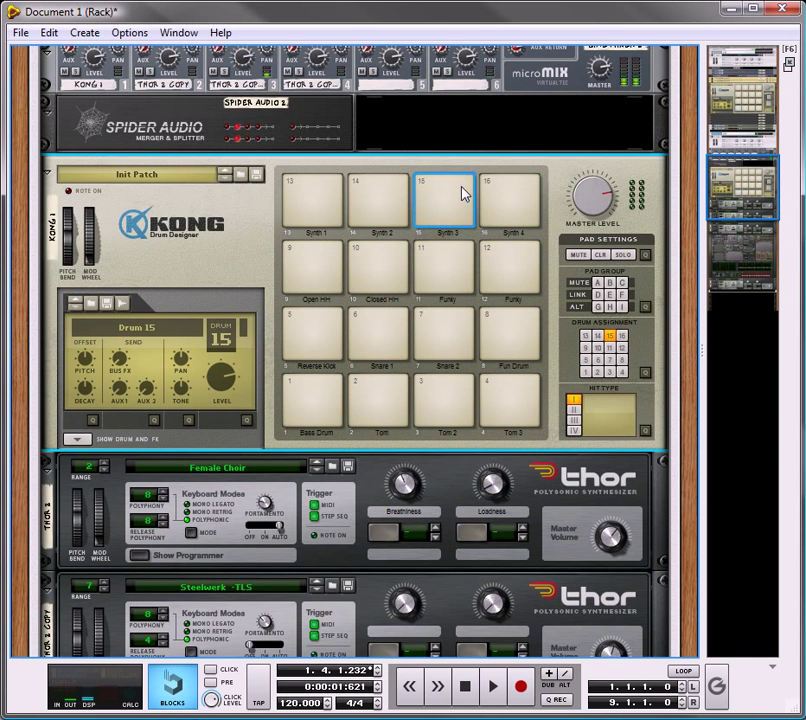
left_click(464, 192)
scroll(490, 410, "down", 3)
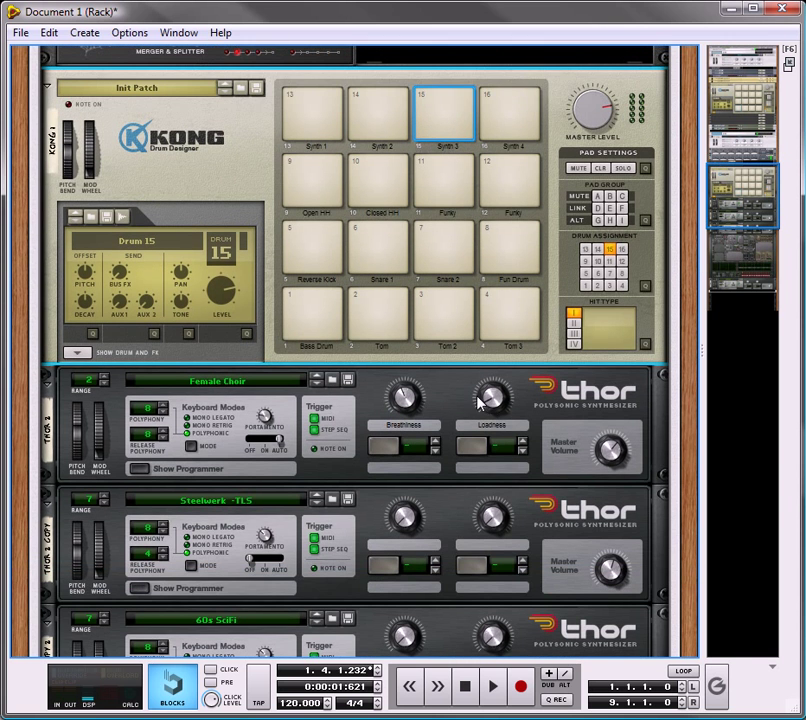
Play pad 16 to hear the A Bomb synth and adjust a control in the rack
left_click(520, 105)
scroll(459, 495, "down", 6)
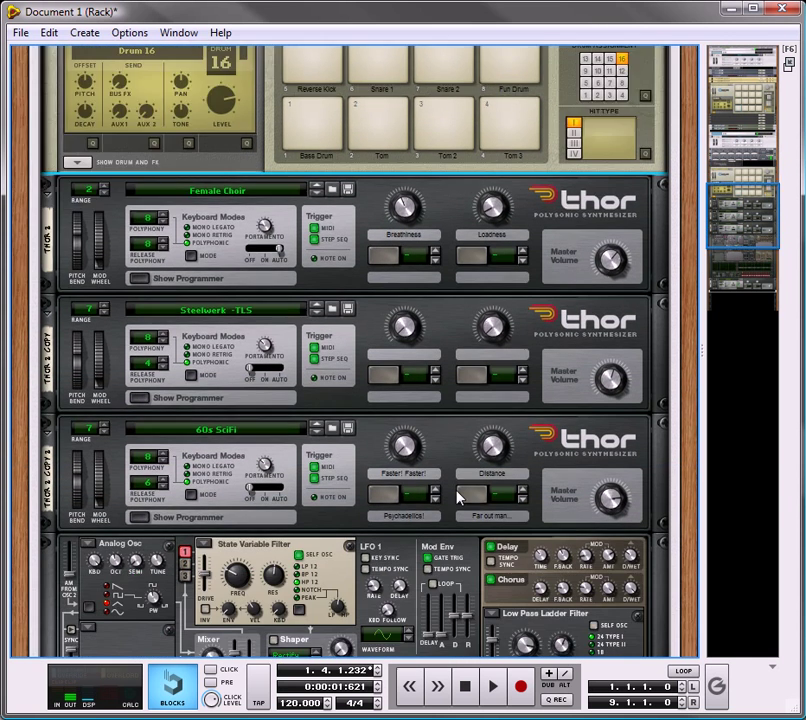
scroll(459, 495, "down", 17)
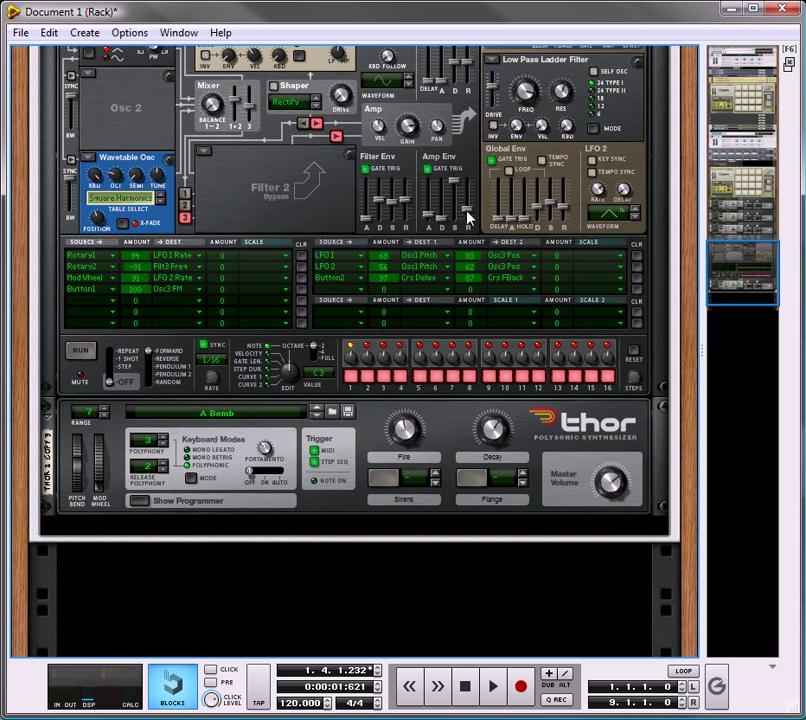
left_click_drag(470, 216, 473, 200)
scroll(99, 470, "down", 2)
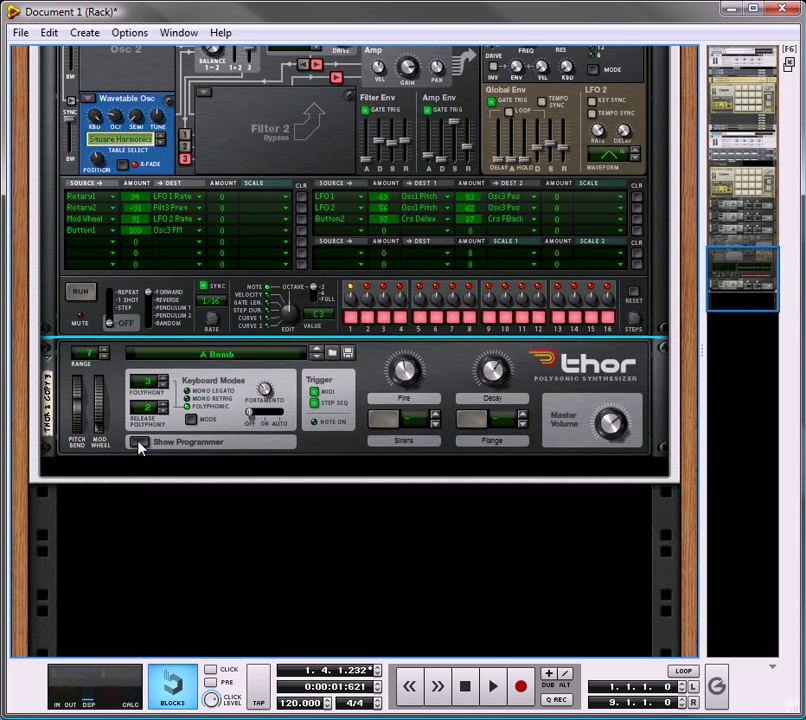
Change the A Bomb Thor's amp envelope release and retest it on pads 16 and 15
left_click(139, 447)
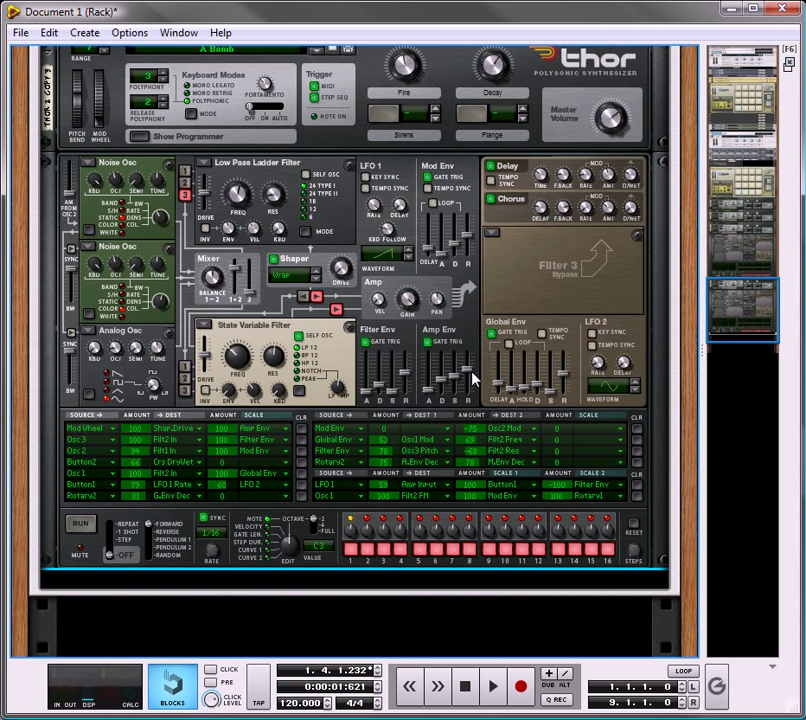
left_click_drag(473, 378, 474, 386)
scroll(745, 268, "up", 4)
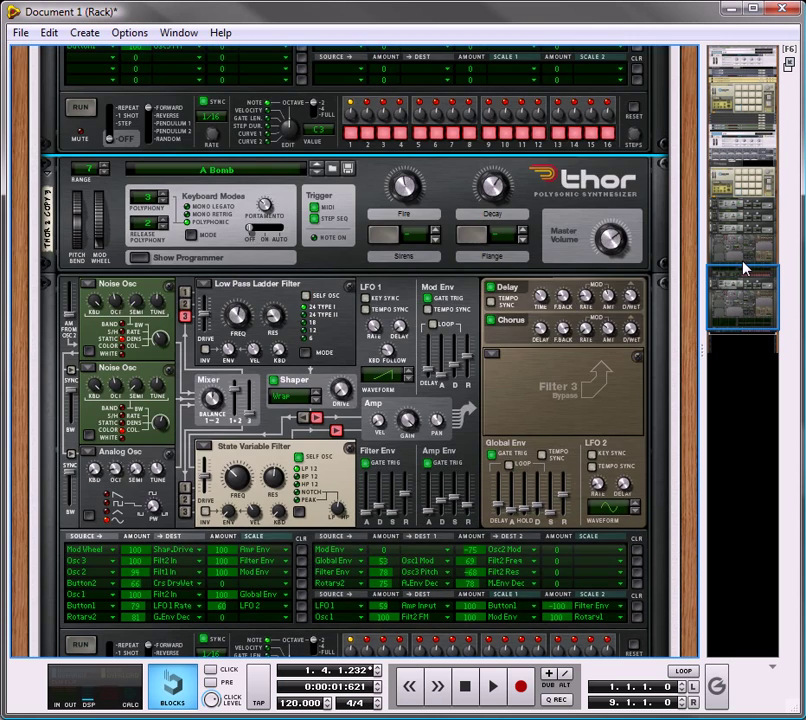
scroll(745, 271, "up", 20)
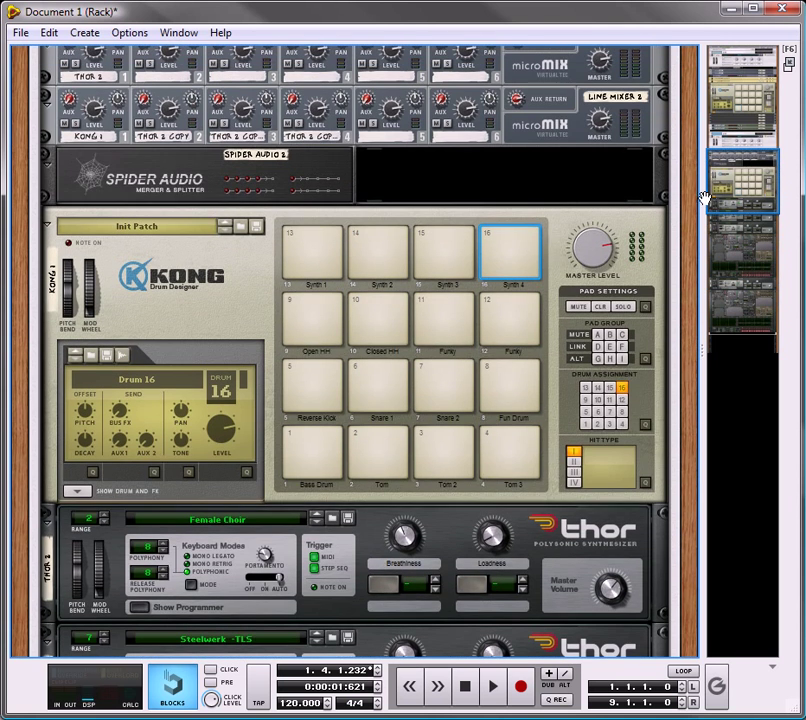
left_click(513, 250)
left_click(523, 238)
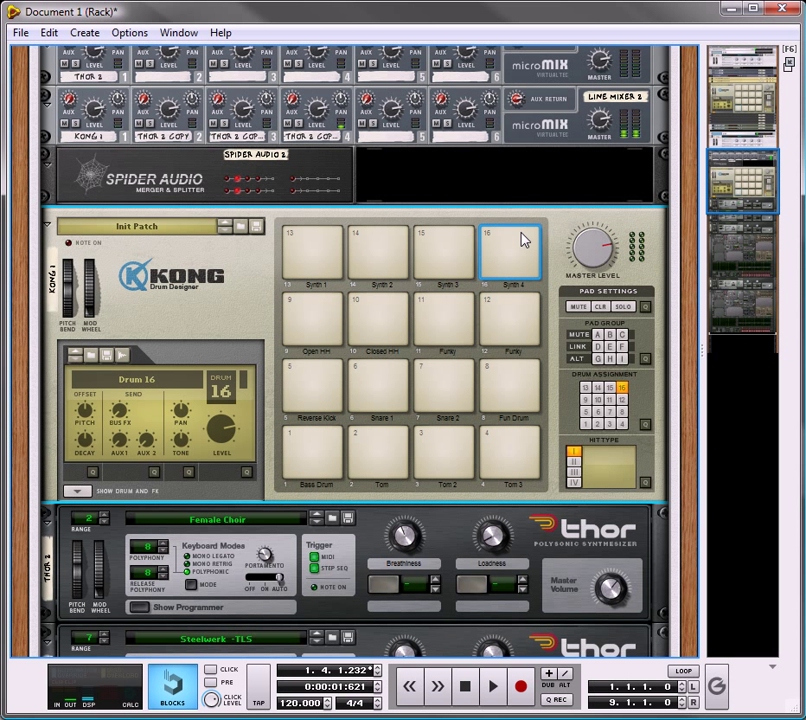
left_click(523, 239)
left_click(508, 268)
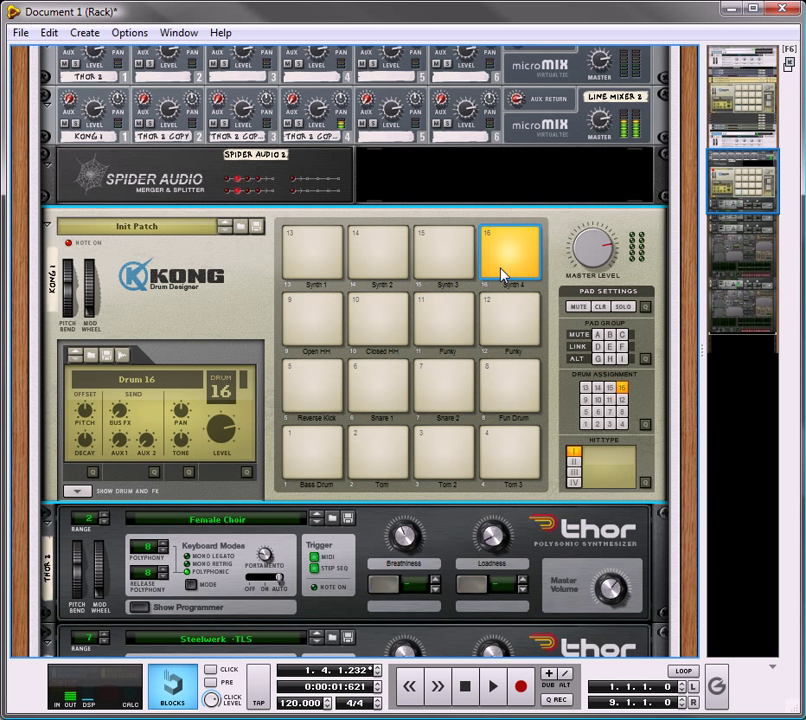
left_click(435, 274)
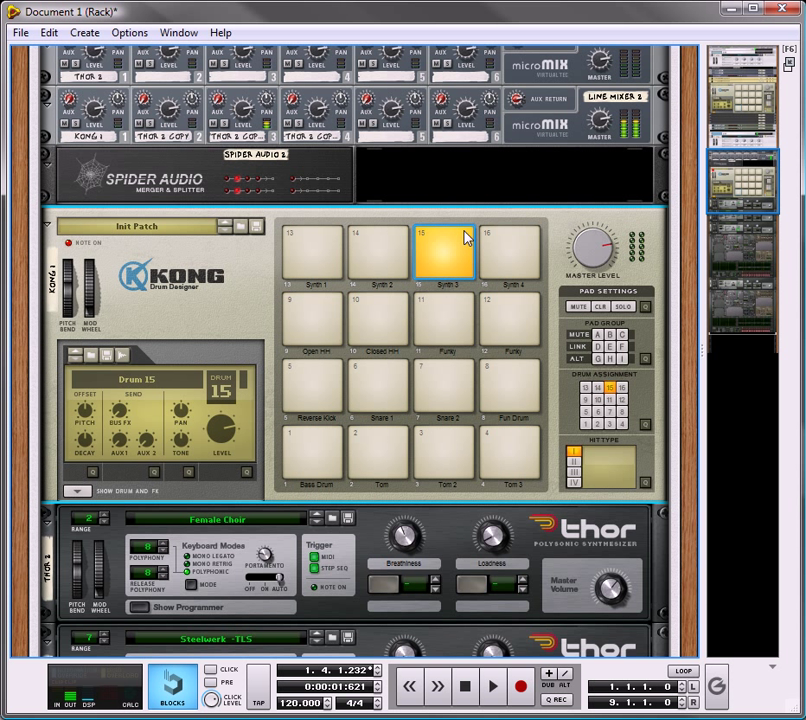
Audition Kong pad 14 (Synth 2) and pad 13 (Synth 1) several times each
left_click(389, 240)
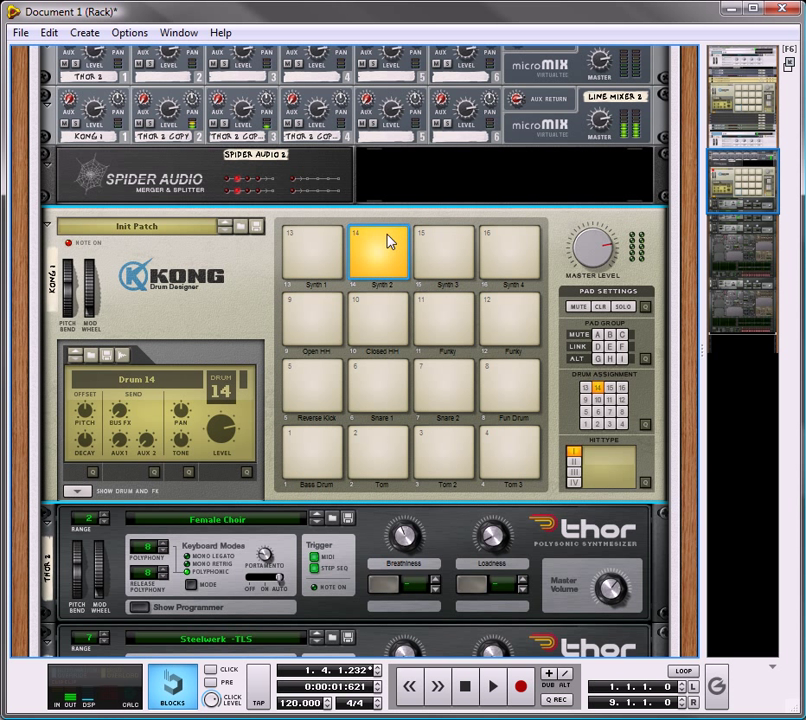
left_click(401, 248)
left_click(330, 240)
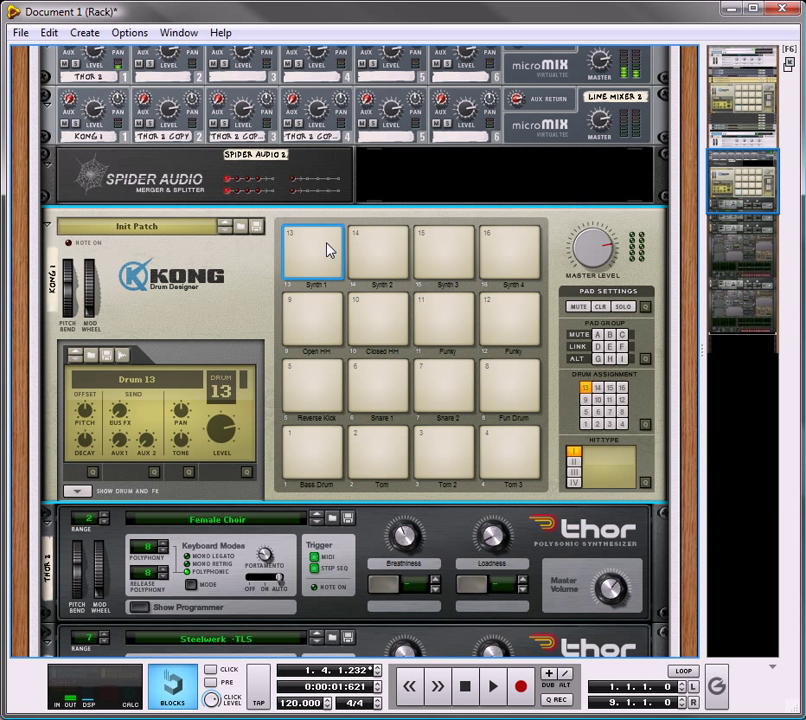
left_click(335, 236)
left_click(311, 280)
left_click(331, 237)
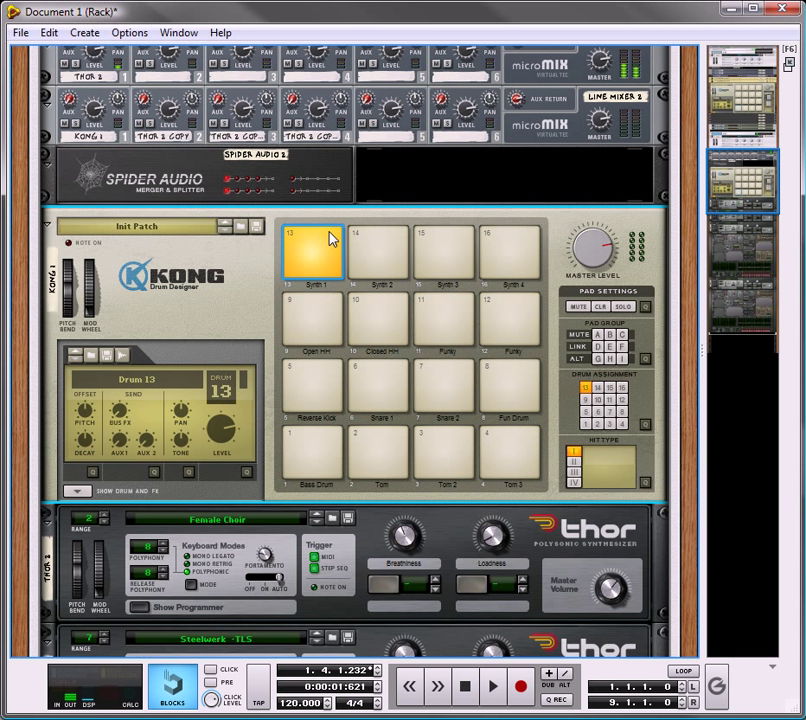
left_click(305, 282)
Raise the Amp VEL knob on the Female Choir and Steelwerk Thors' programmers
scroll(180, 365, "down", 5)
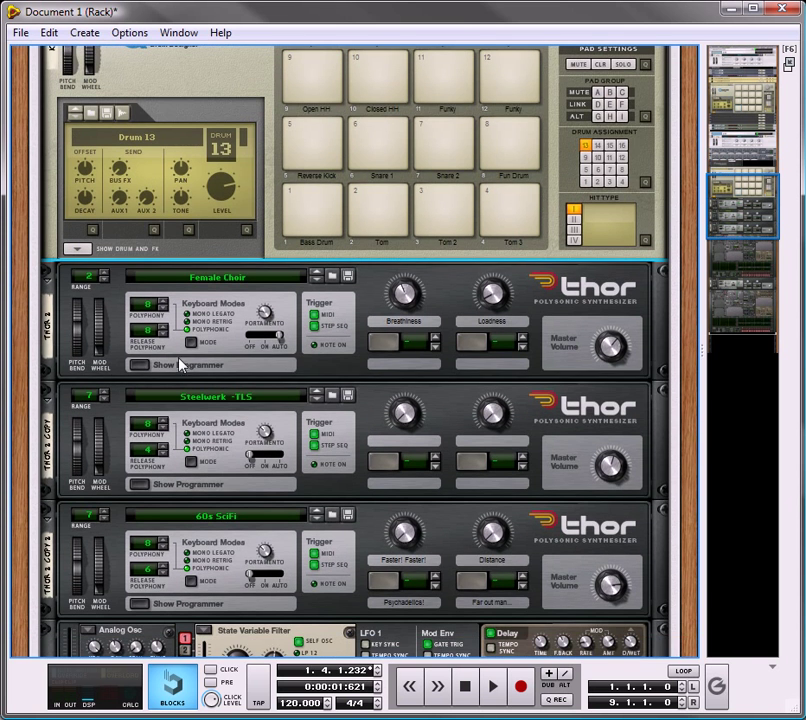
left_click(140, 365)
scroll(200, 380, "down", 6)
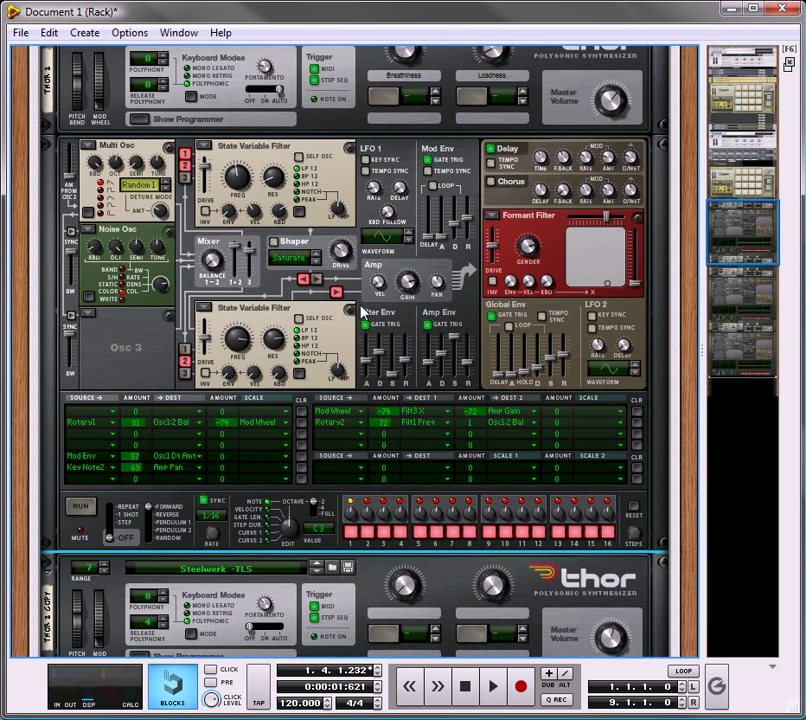
left_click_drag(380, 288, 380, 262)
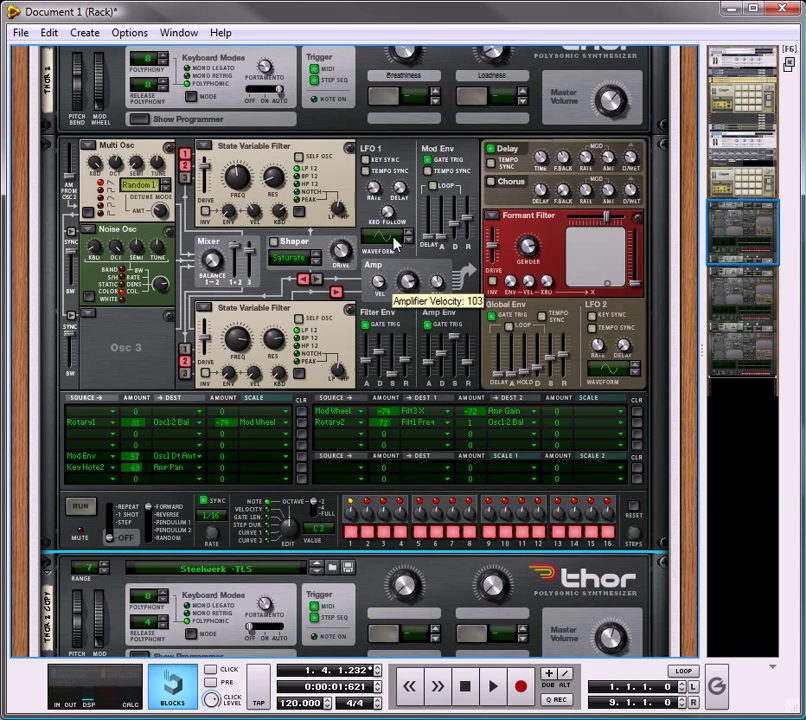
scroll(329, 360, "down", 5)
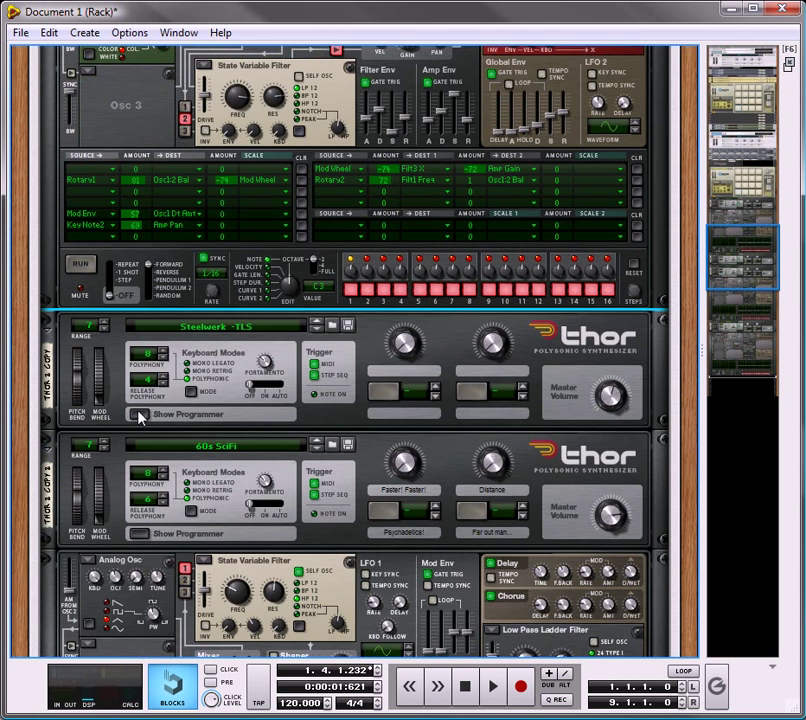
left_click(140, 414)
scroll(251, 452, "down", 5)
left_click_drag(381, 320, 381, 284)
Raise the Amp VEL knob on the next Thor programmer further down the rack
scroll(275, 428, "down", 7)
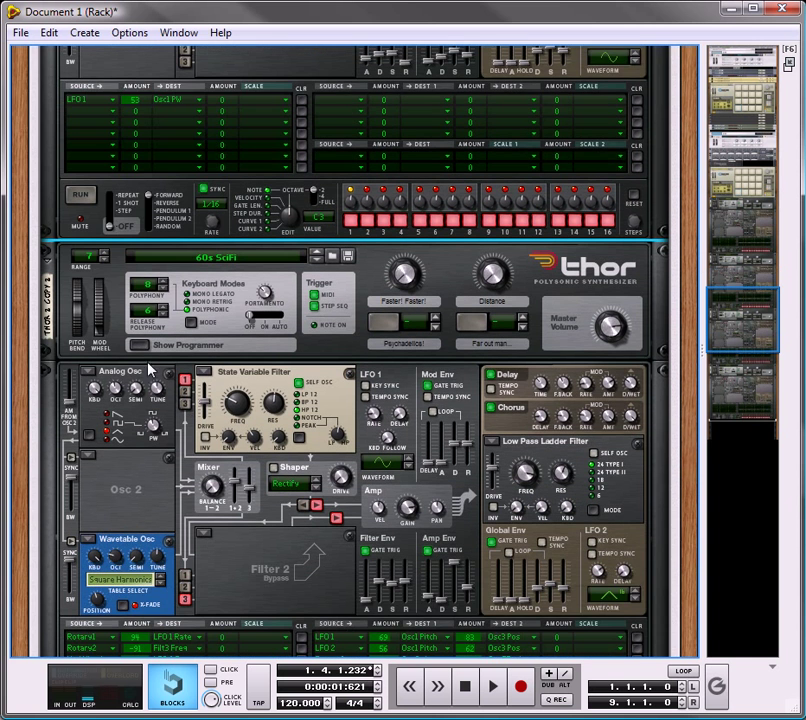
scroll(288, 451, "down", 2)
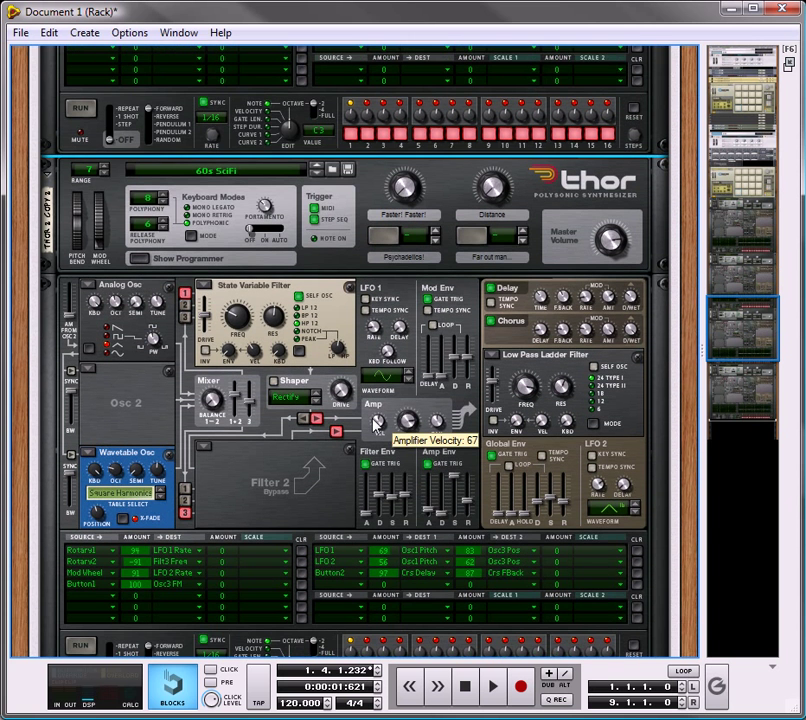
left_click_drag(380, 424, 383, 390)
scroll(297, 418, "down", 10)
scroll(68, 293, "up", 1)
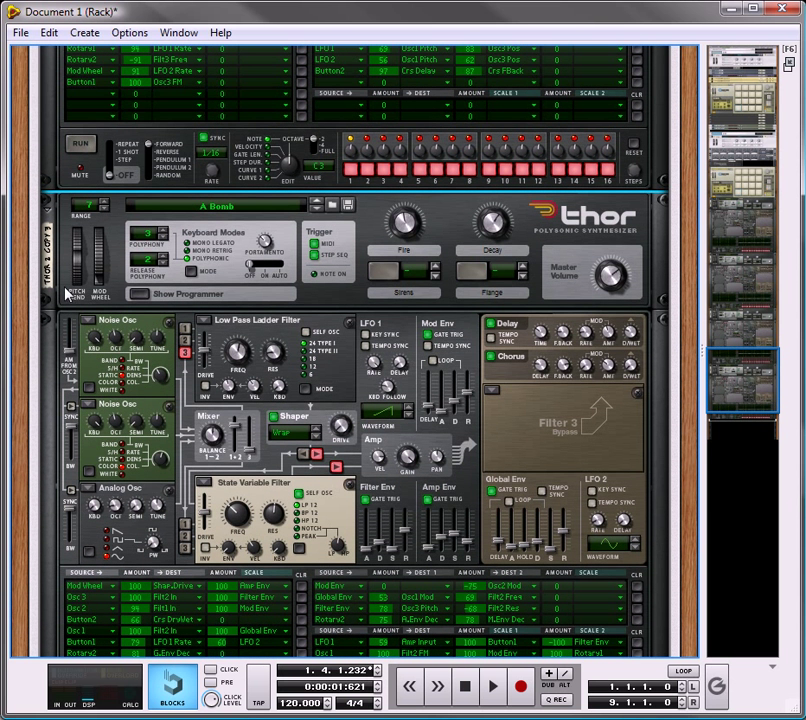
Fold the A Bomb, 60s SciFi, Steelwerk and Female Choir Thors into compact bars
left_click(47, 212)
scroll(68, 240, "up", 3)
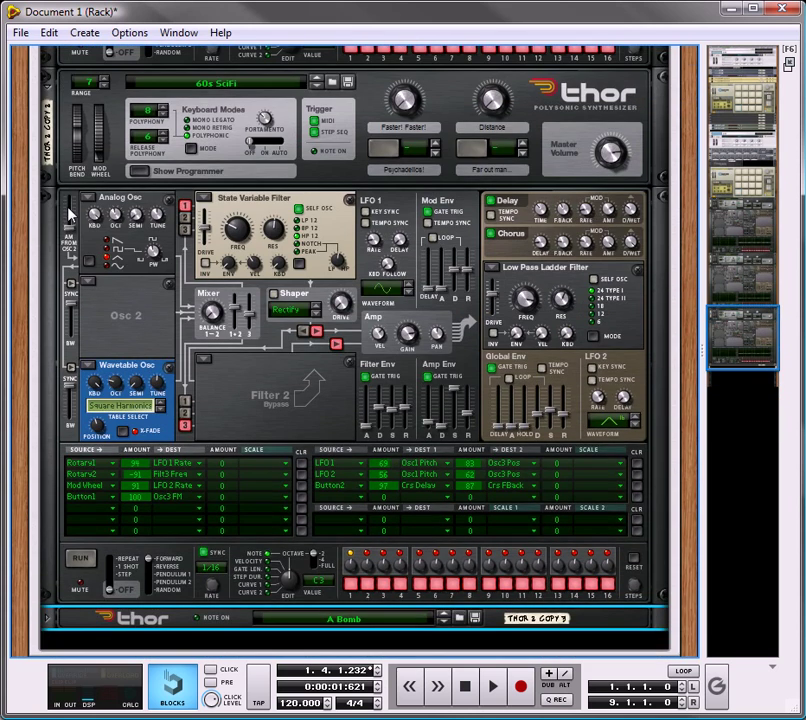
scroll(54, 200, "up", 2)
left_click(50, 138)
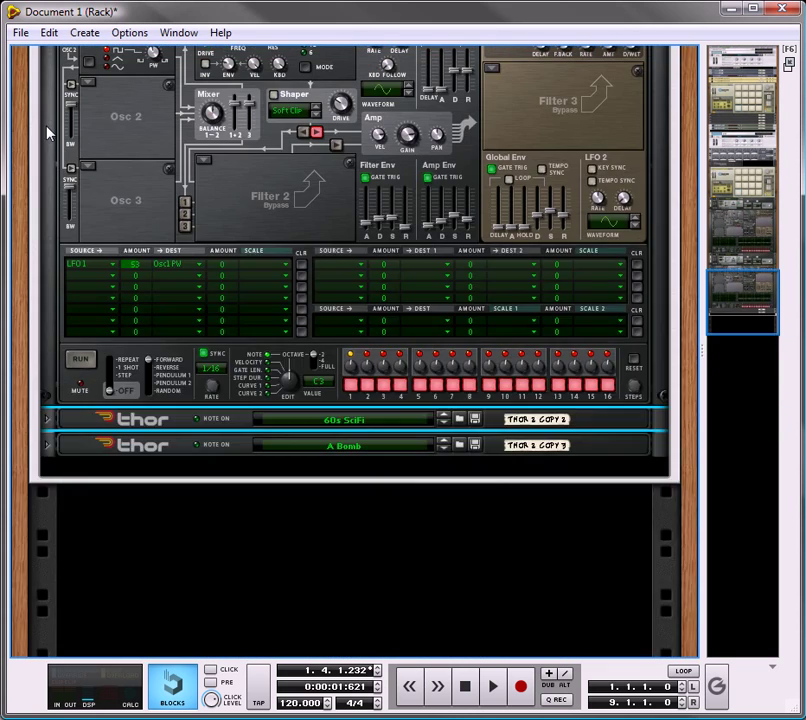
scroll(48, 133, "up", 5)
scroll(50, 140, "up", 3)
left_click(49, 147)
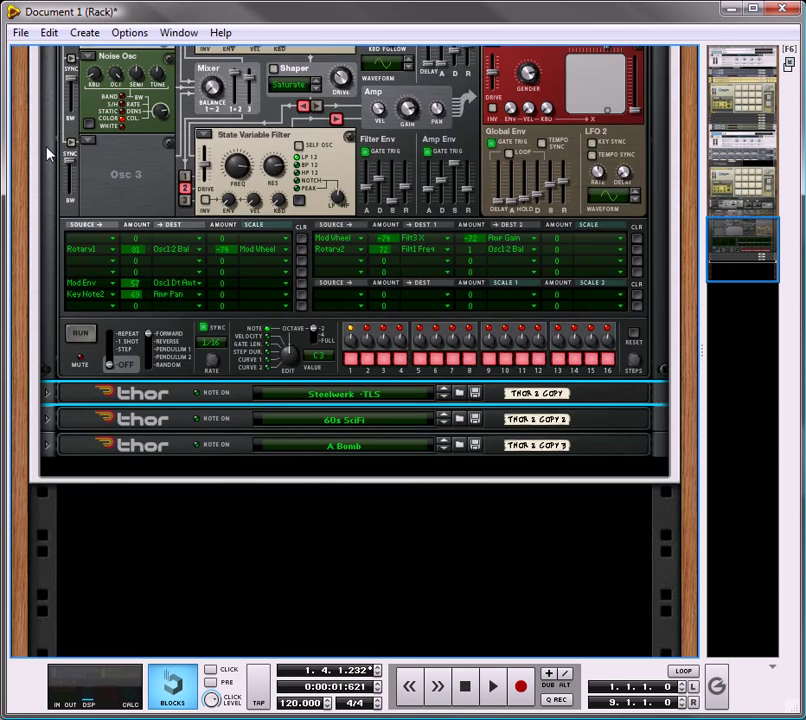
scroll(49, 150, "up", 5)
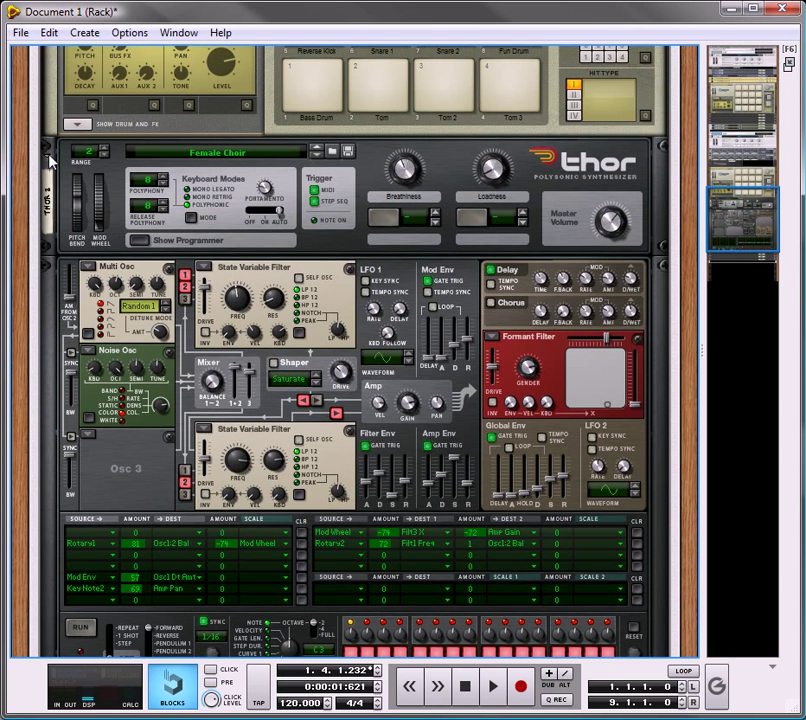
left_click(50, 158)
scroll(300, 205, "up", 7)
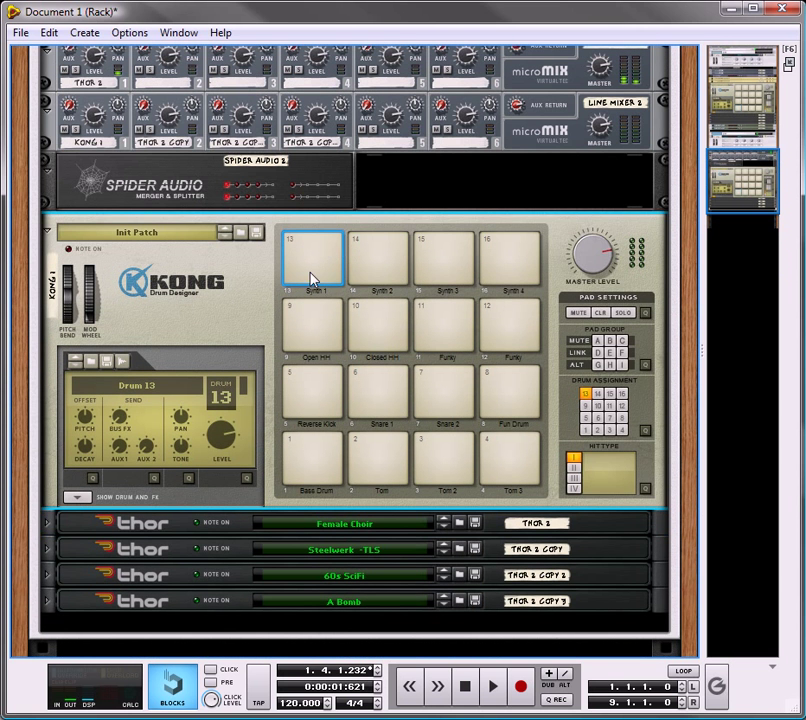
left_click(311, 281)
left_click(296, 286)
left_click(332, 242)
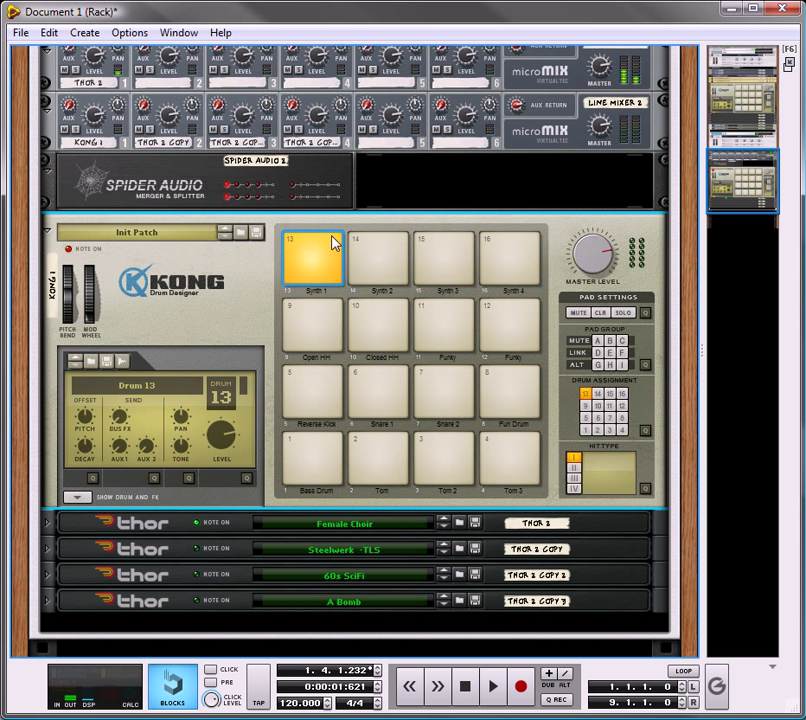
left_click(397, 247)
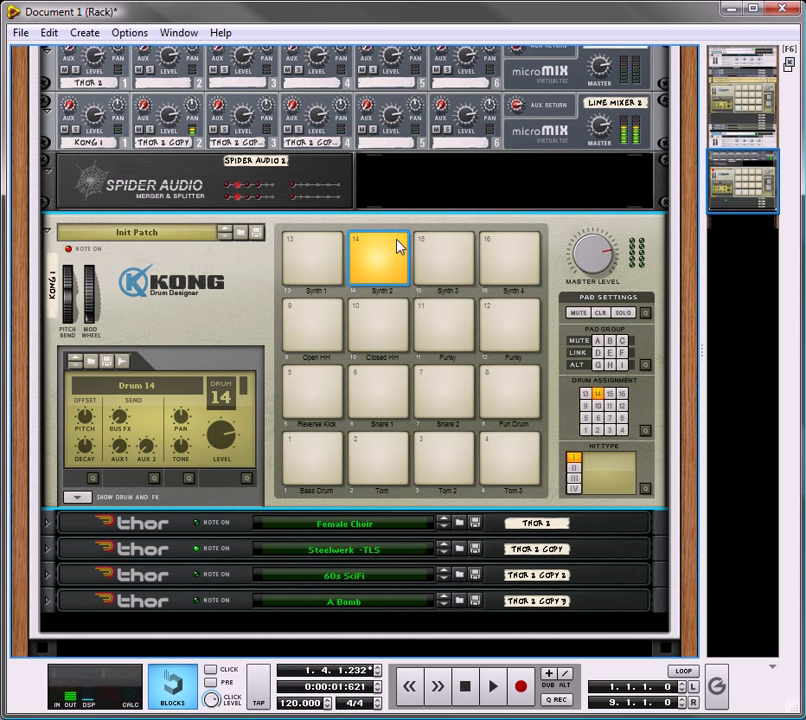
left_click(361, 257)
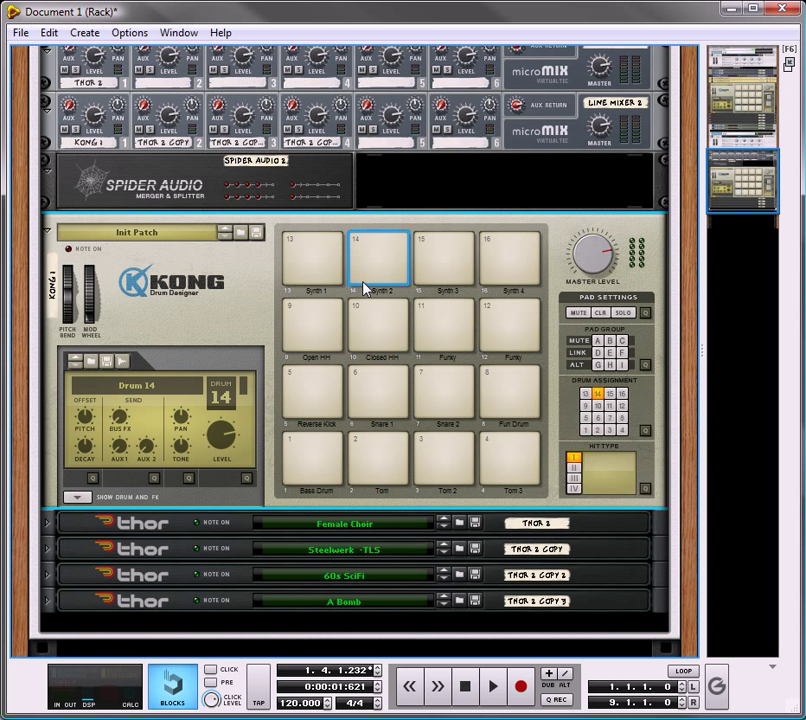
left_click(462, 247)
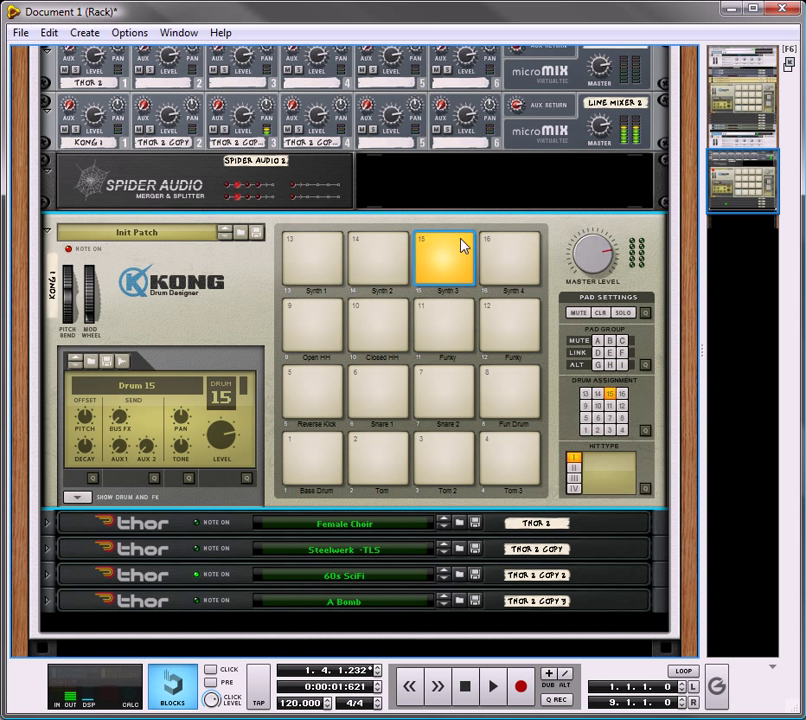
left_click(430, 285)
left_click(522, 245)
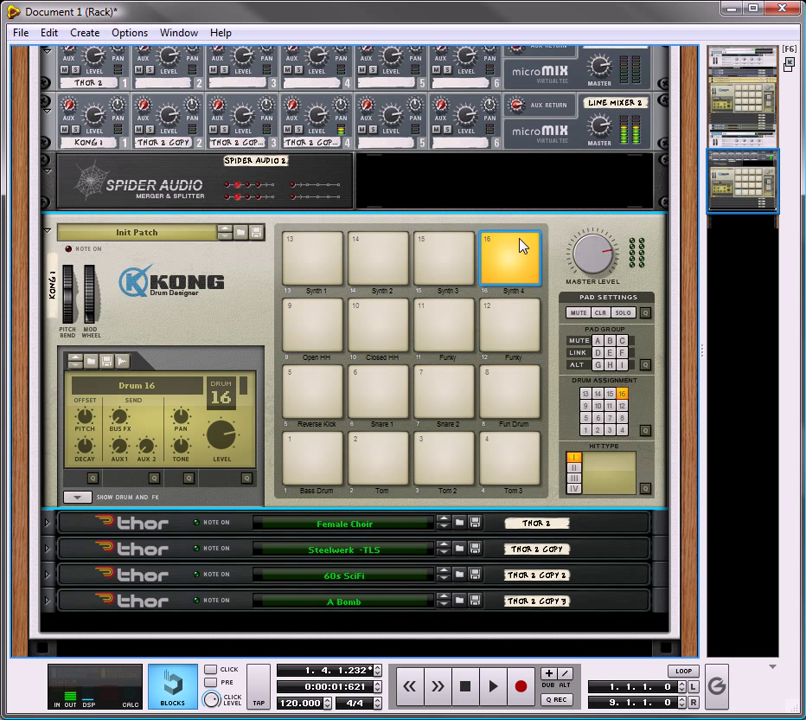
left_click(510, 262)
left_click(523, 245)
Blank the labels of Combinator Rotaries 1, 2, 3 and 4
scroll(252, 374, "down", 2)
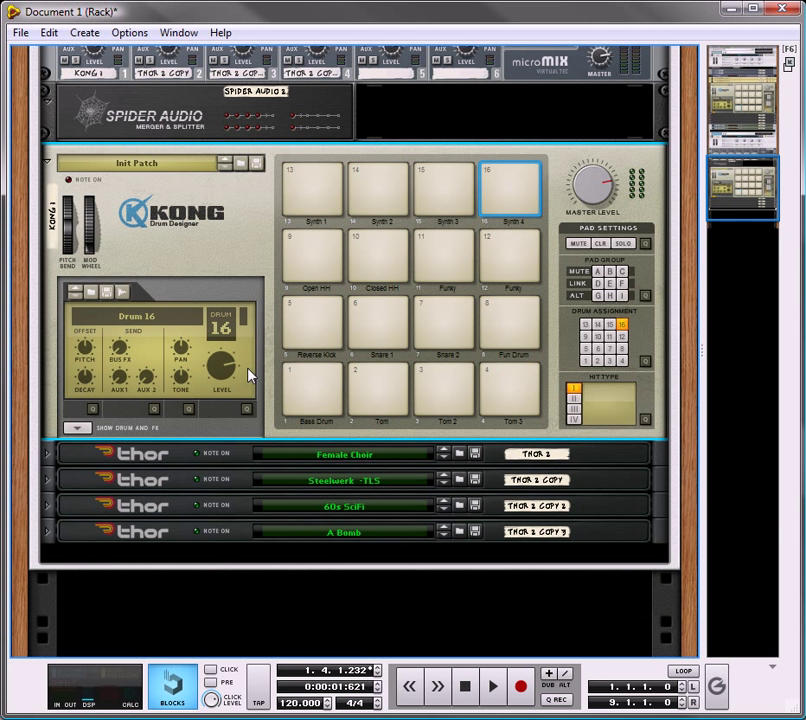
scroll(265, 320, "up", 5)
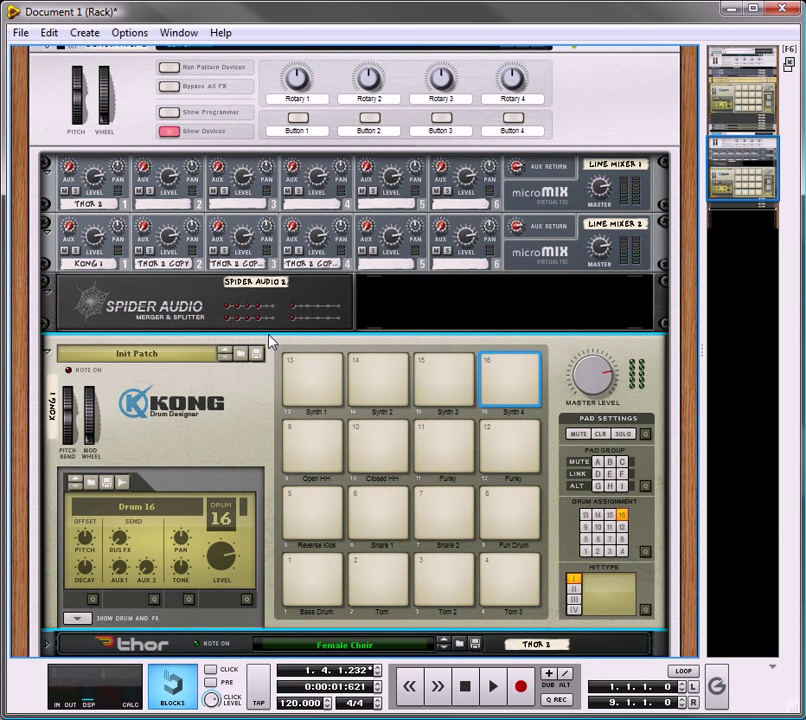
double_click(303, 100)
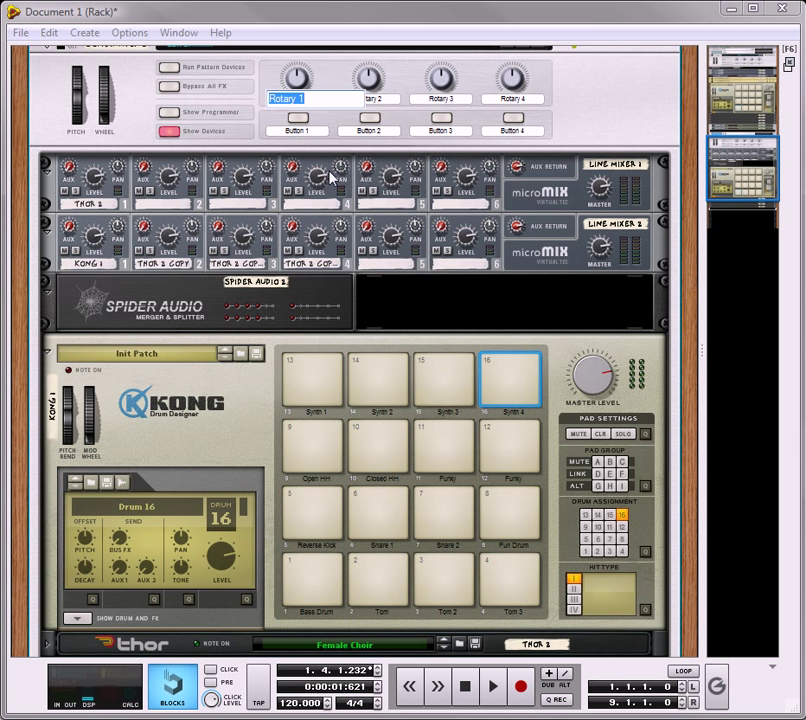
key("BackSpace")
double_click(383, 99)
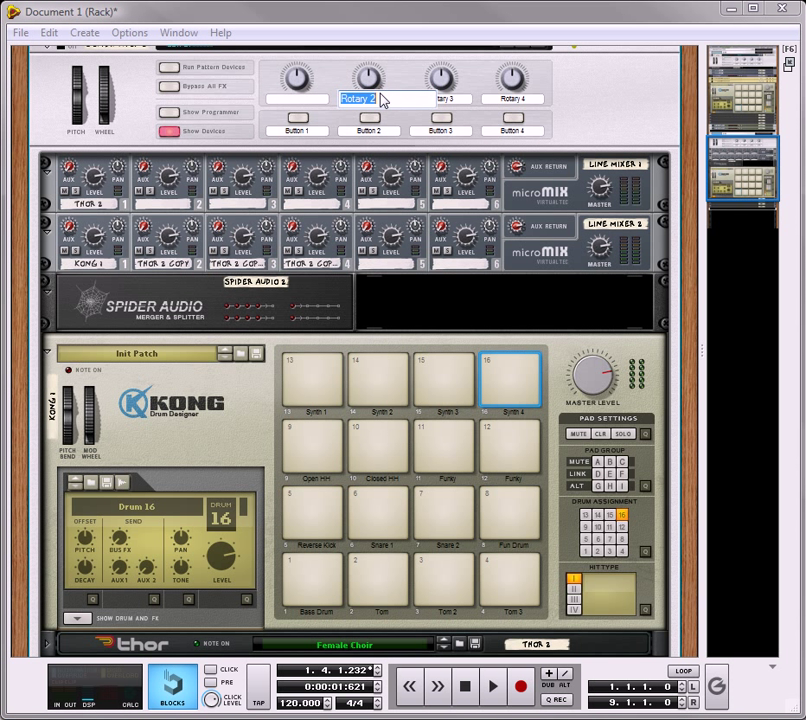
key("BackSpace")
double_click(446, 100)
key("BackSpace")
double_click(532, 99)
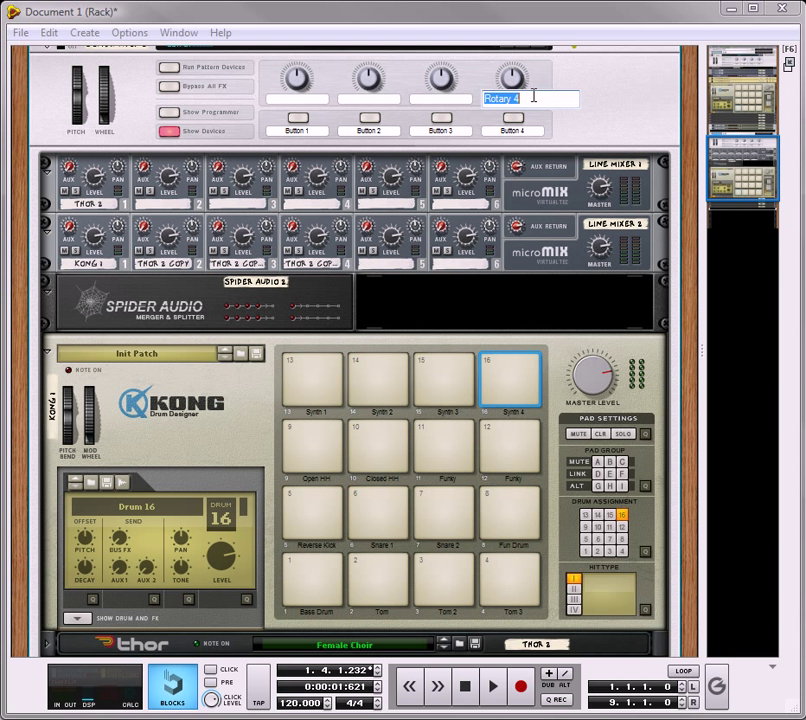
key("BackSpace")
Blank the labels of Combinator Buttons 4, 3, 2 and 1
double_click(513, 131)
key("BackSpace")
double_click(442, 131)
key("BackSpace")
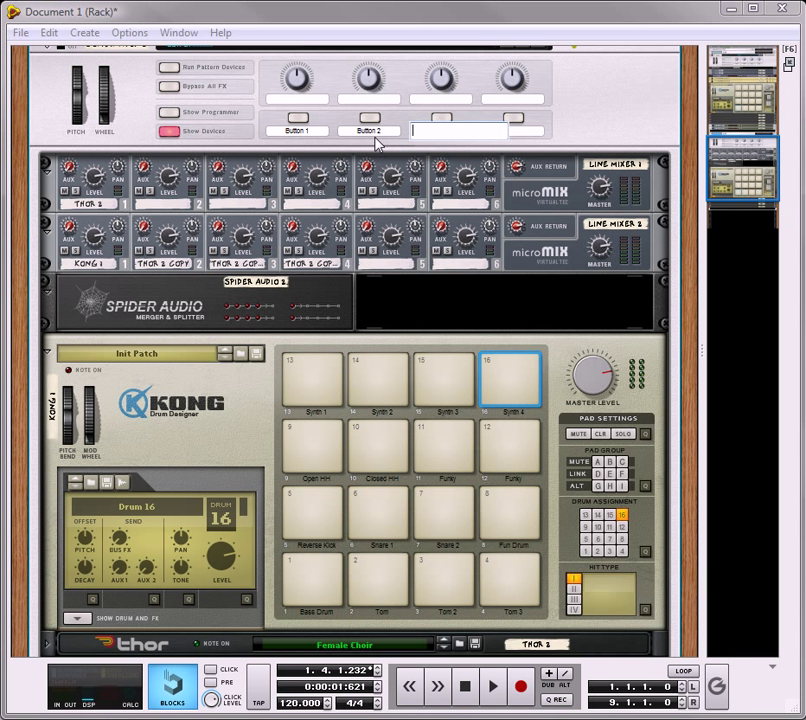
double_click(369, 131)
key("BackSpace")
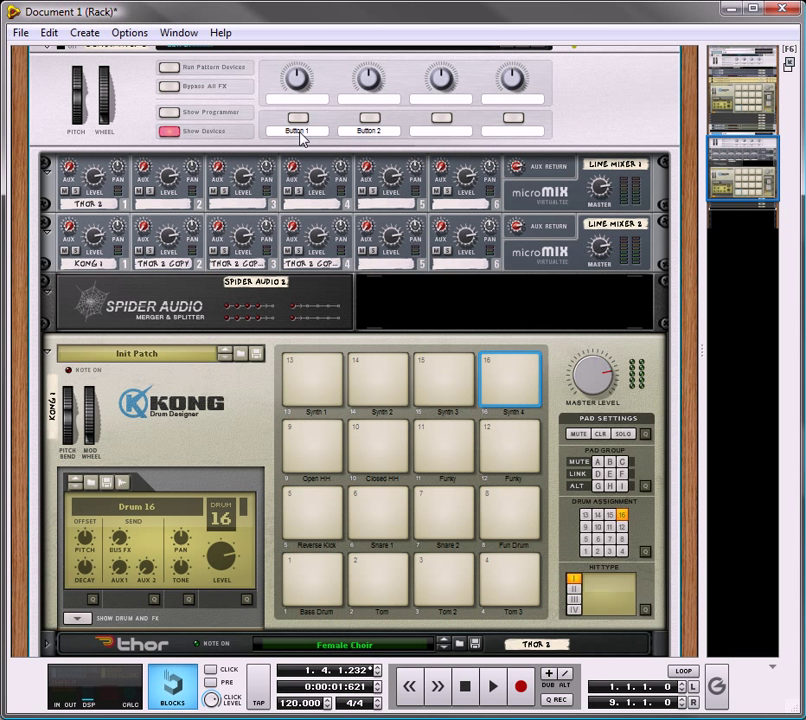
double_click(300, 131)
key("BackSpace")
left_click(565, 130)
Add a Redrum Drum Computer inside the combinator below the four Thor synths
scroll(398, 374, "down", 5)
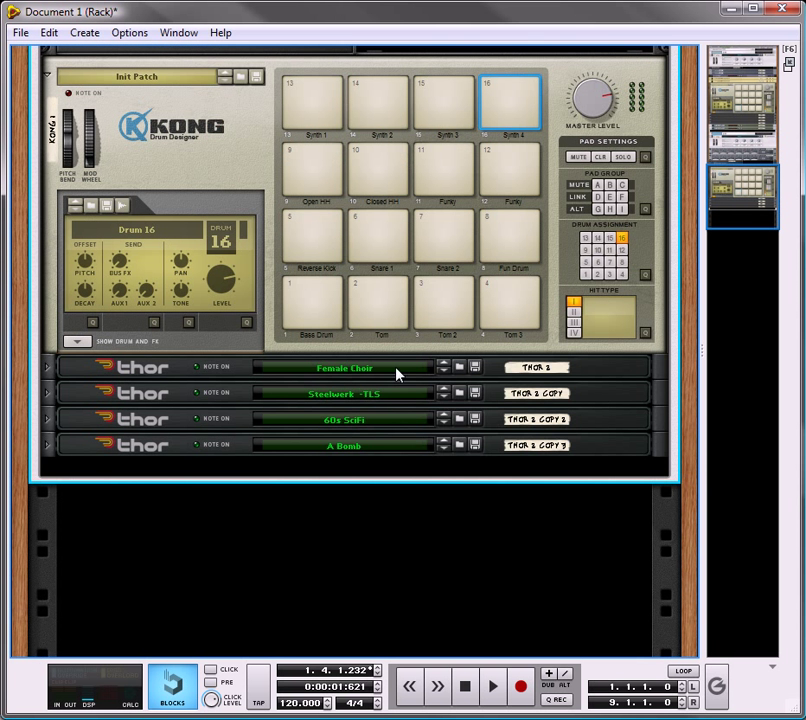
right_click(270, 468)
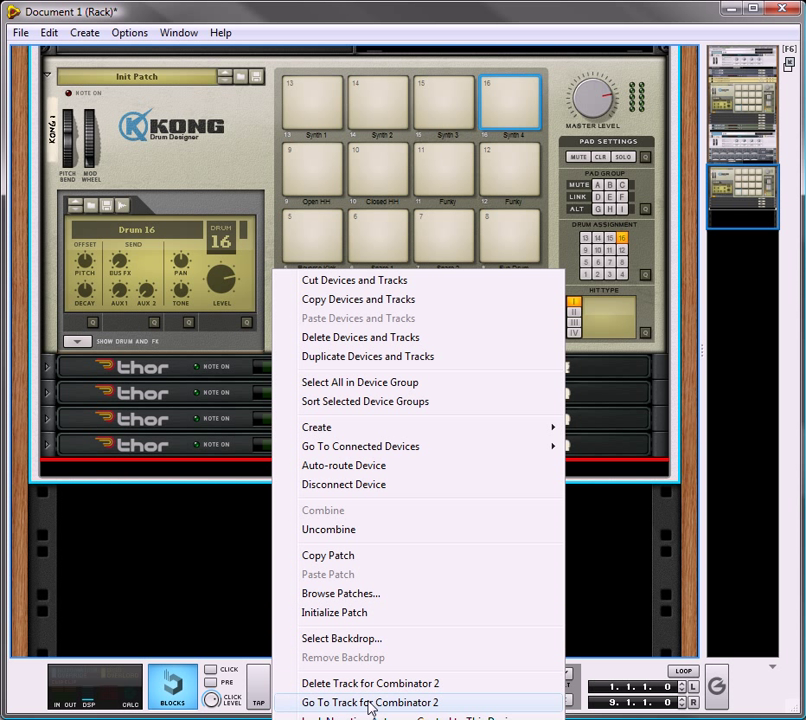
mouse_move(352, 428)
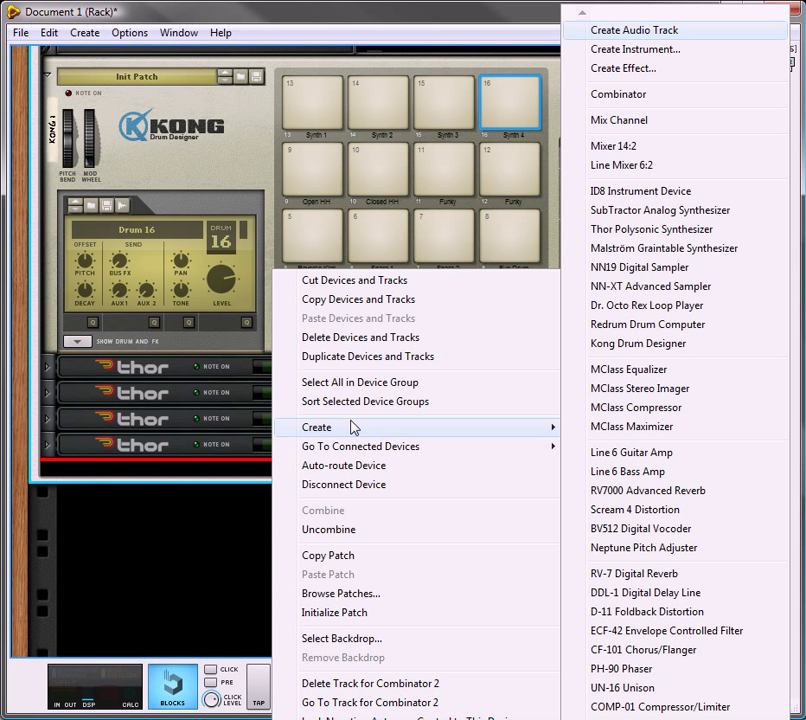
left_click(648, 326)
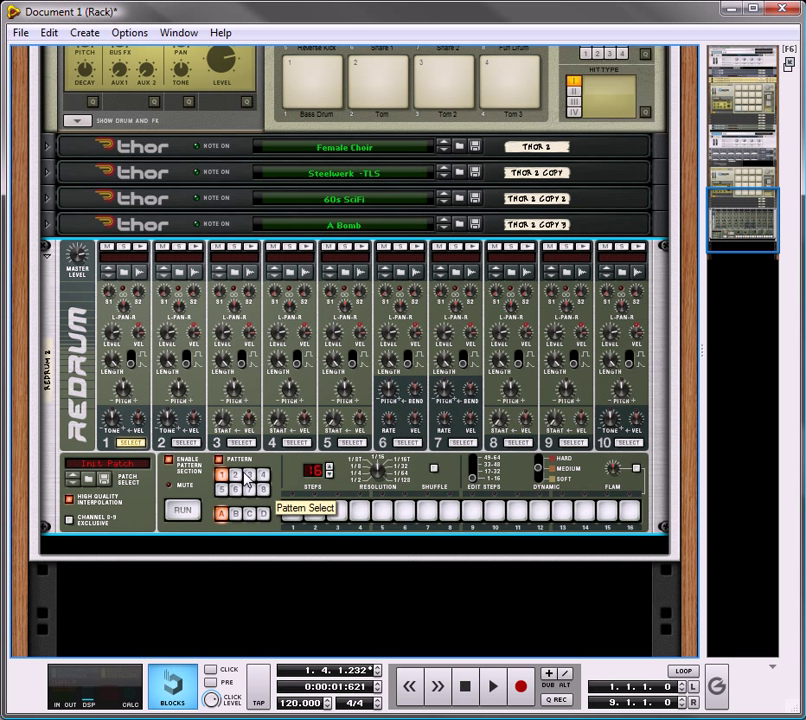
Audition Redrum patterns 2 through 8, return to pattern 1, and toggle Pattern enable off and on
left_click(247, 474)
left_click(241, 477)
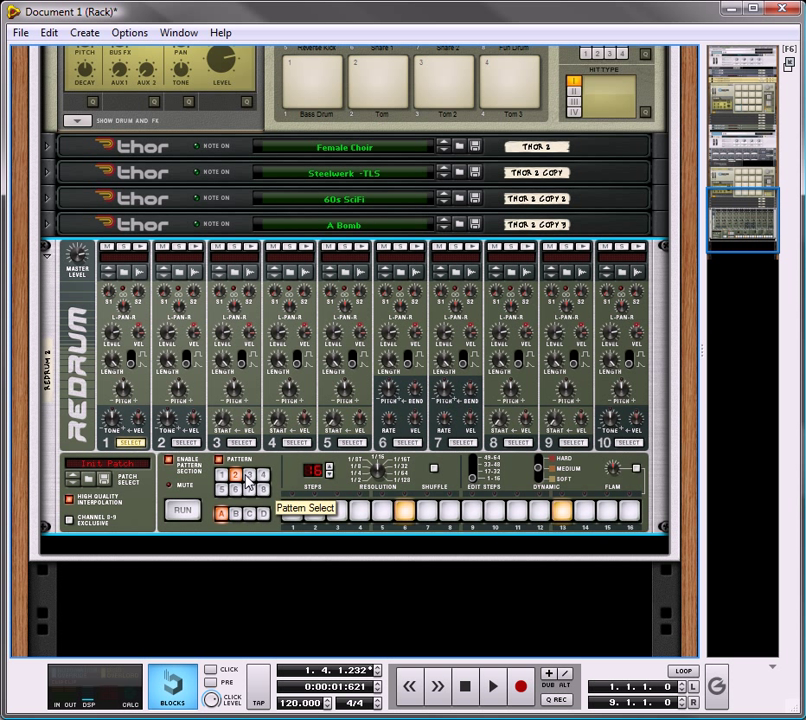
left_click(263, 475)
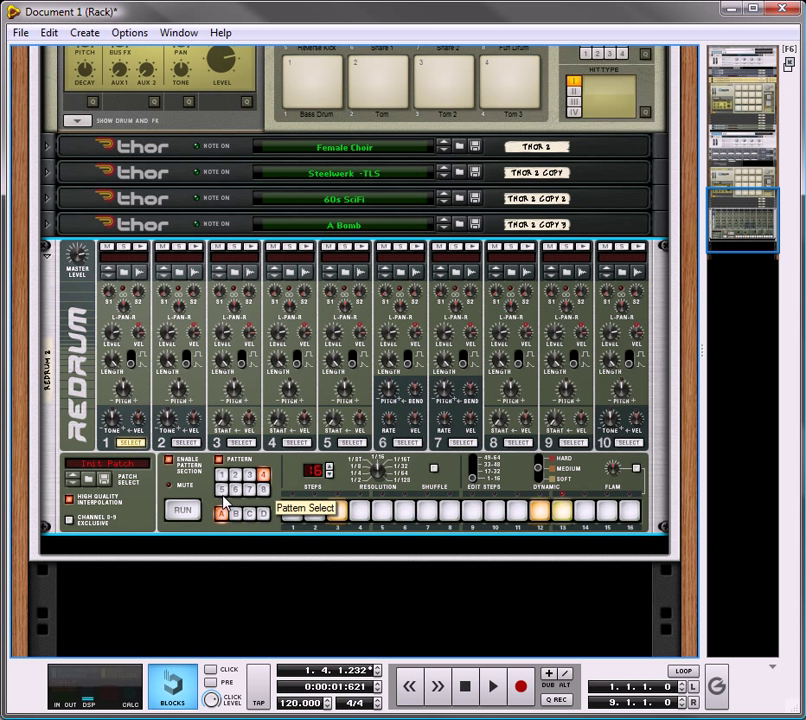
left_click(236, 489)
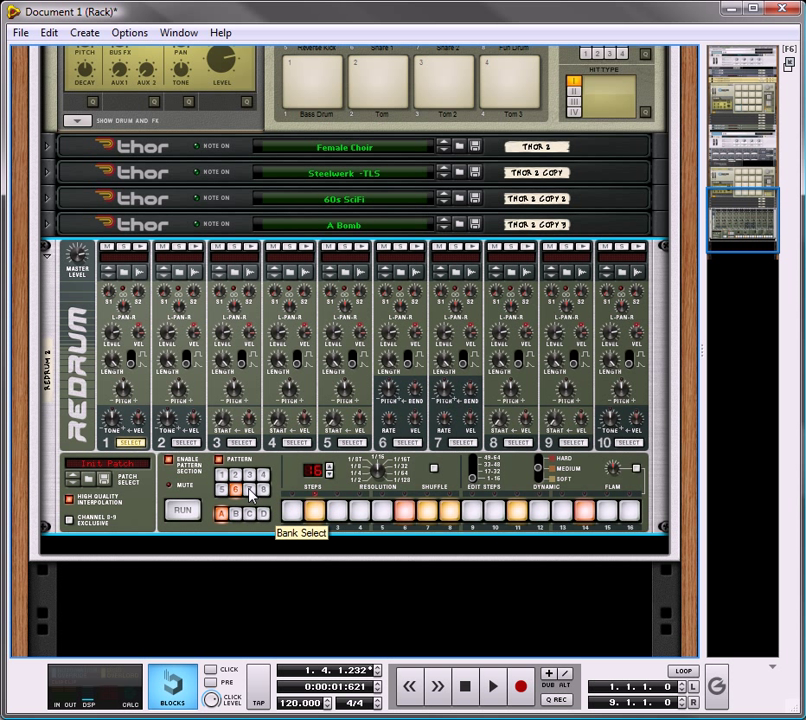
left_click(250, 489)
left_click(263, 489)
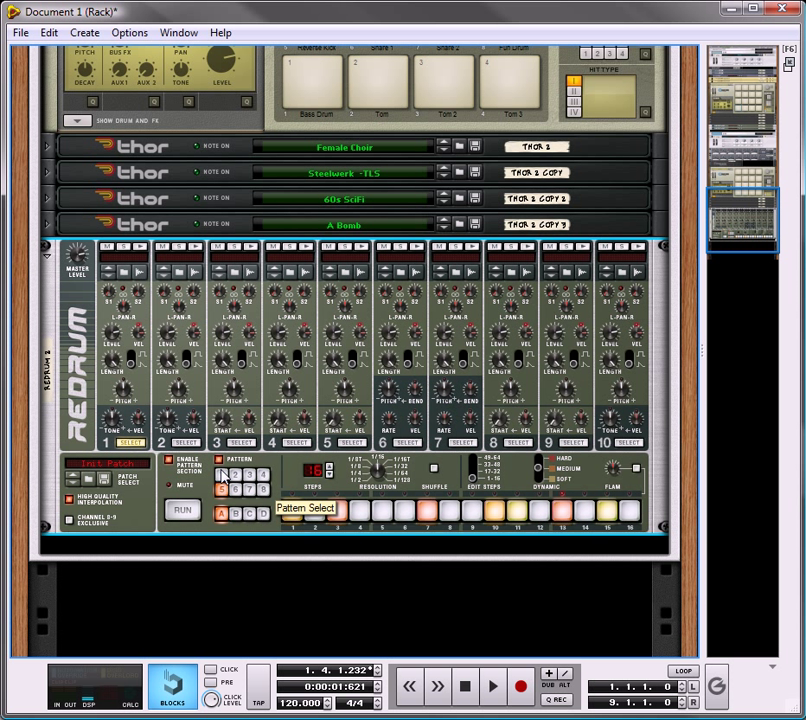
left_click(221, 474)
left_click(220, 459)
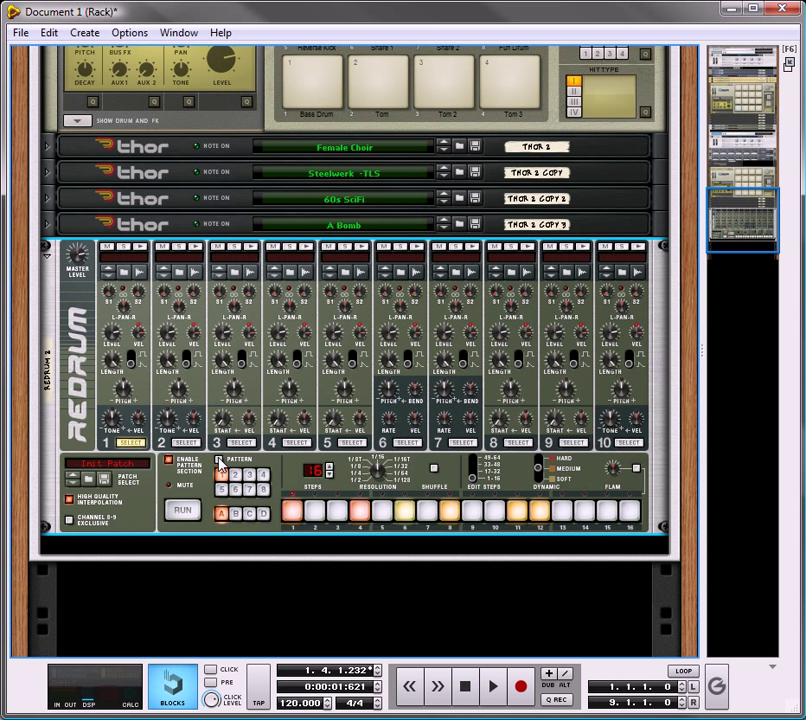
left_click(220, 461)
Flip the rack to its rear panels and hide the patch cables
scroll(248, 507, "up", 3)
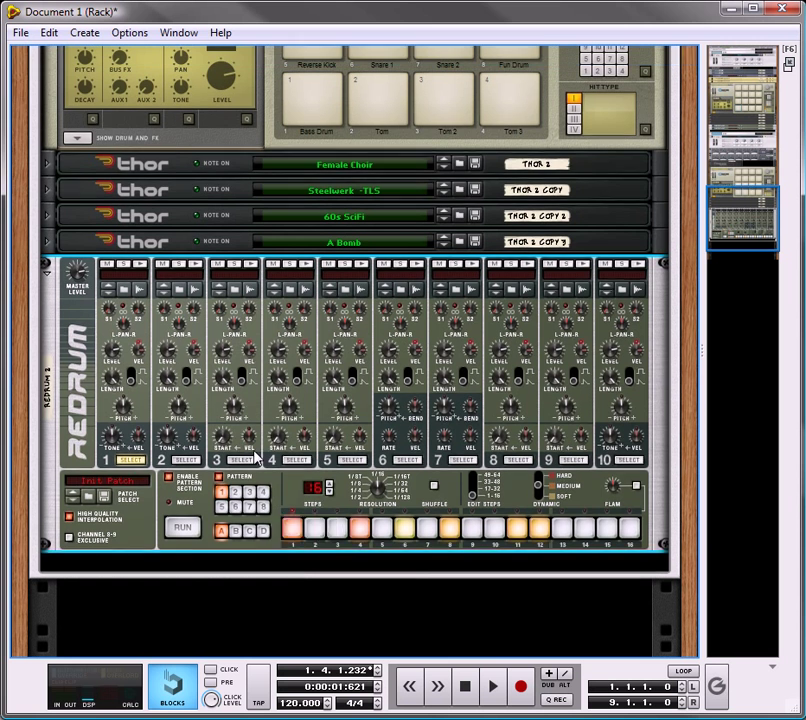
key("Tab")
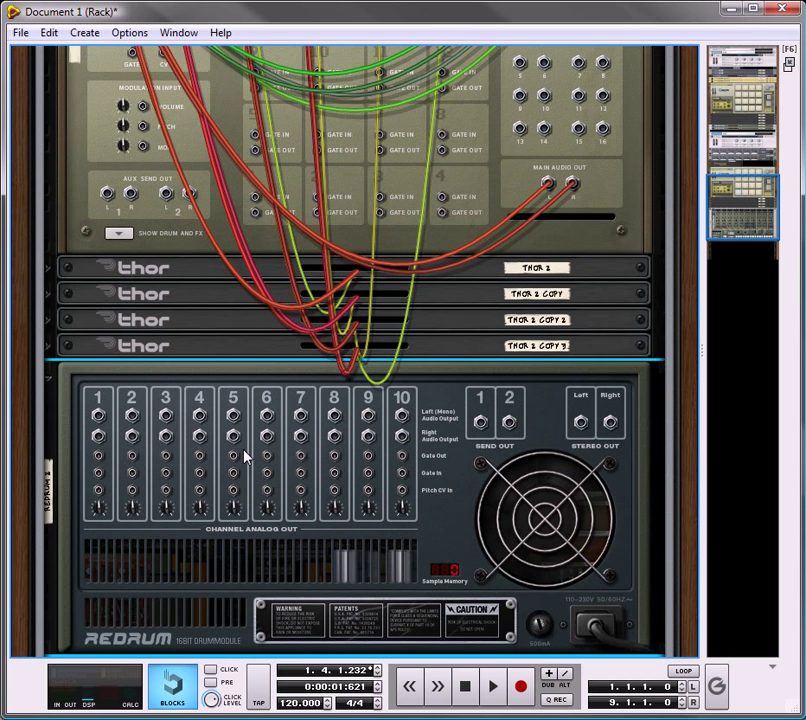
scroll(245, 457, "up", 6)
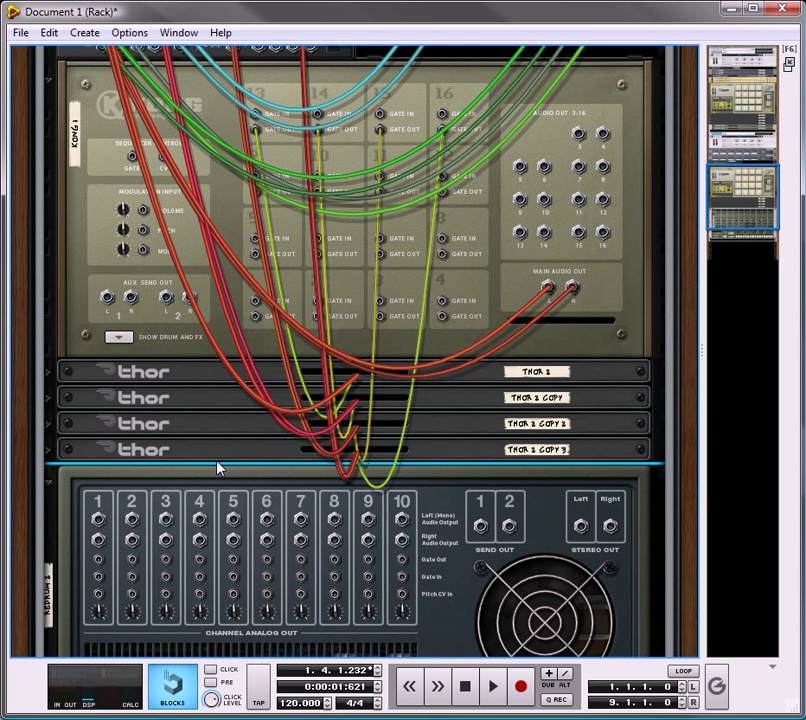
key("l")
scroll(215, 400, "down", 4)
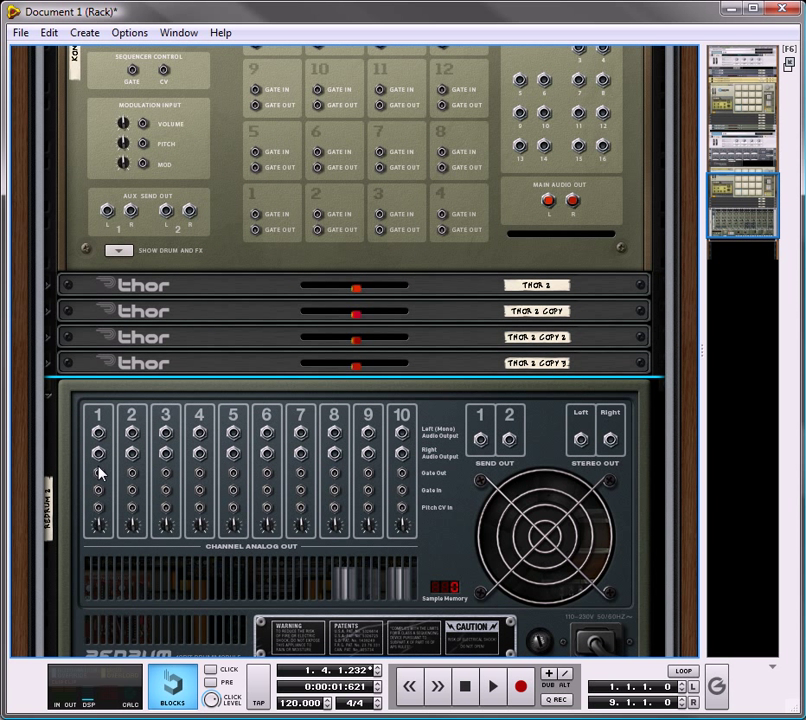
Cable Redrum gate outputs 1–7 to Kong pads 1–7 gate inputs, then return to the front
left_click_drag(99, 478, 257, 341)
left_click_drag(132, 596, 318, 336)
left_click_drag(167, 594, 380, 337)
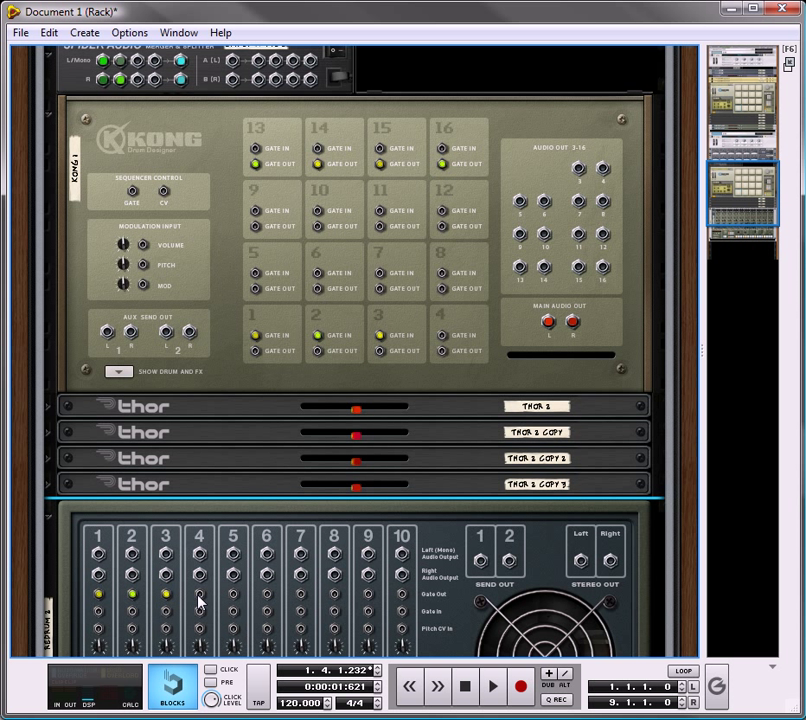
left_click_drag(199, 596, 441, 336)
left_click_drag(231, 601, 257, 275)
left_click_drag(267, 592, 319, 275)
left_click_drag(385, 276, 443, 273)
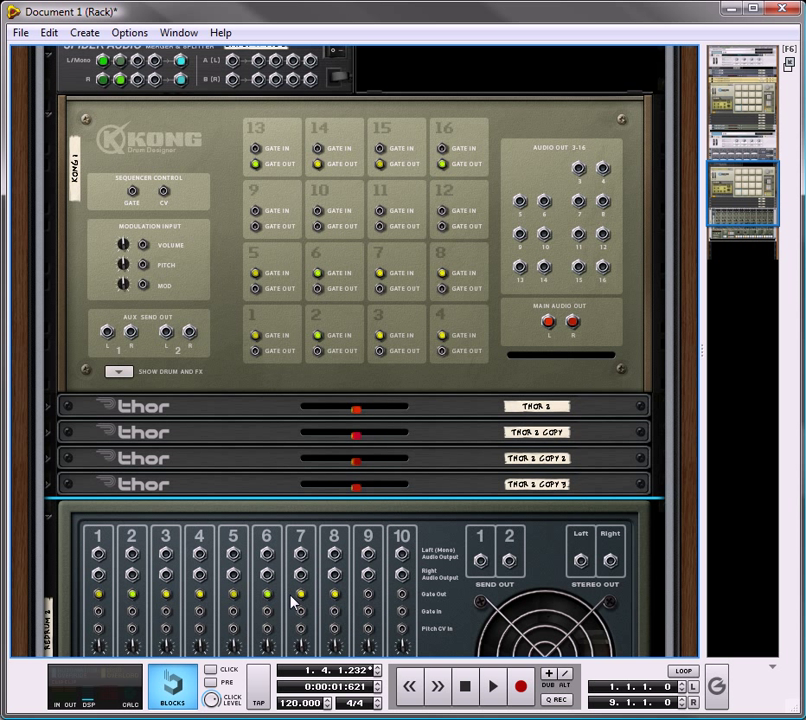
scroll(293, 600, "down", 5)
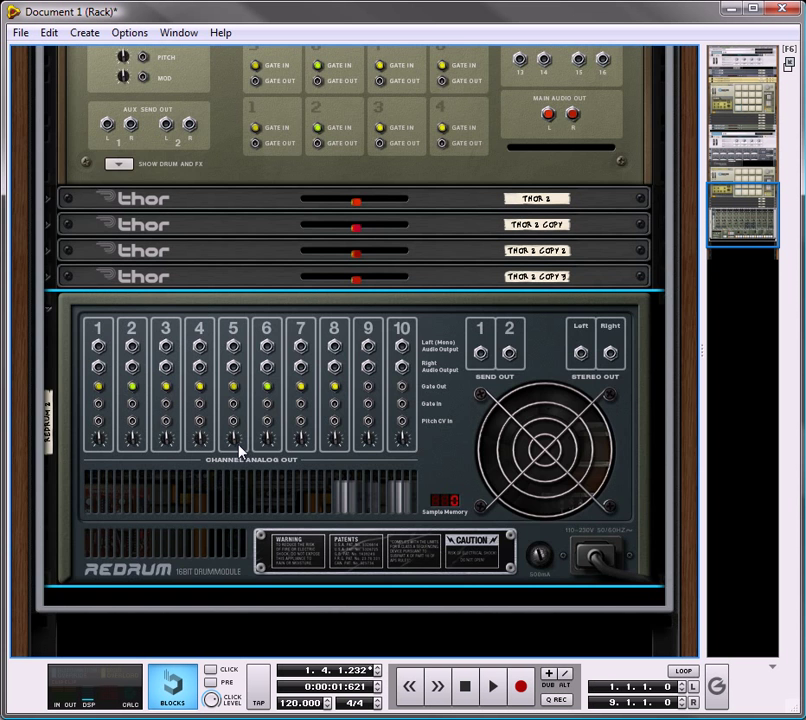
key("Tab")
Duplicate the Redrum as Redrum 2 Copy and switch the copy to pattern 8
right_click(141, 531)
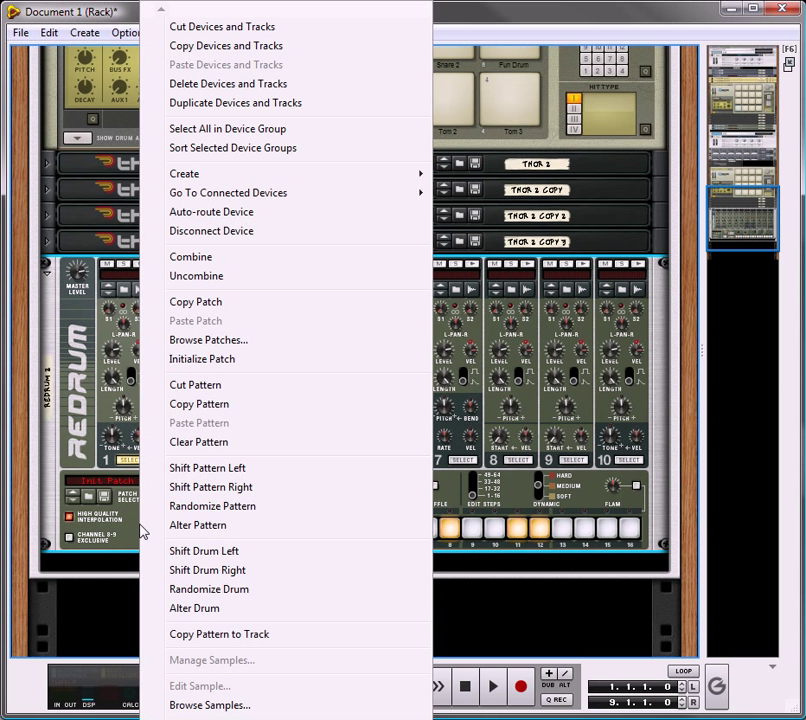
left_click(235, 110)
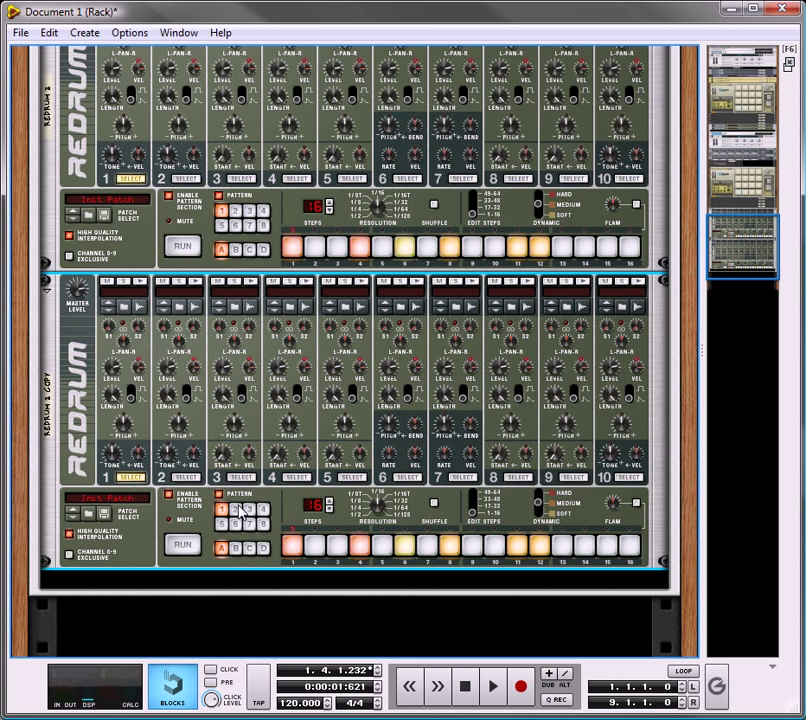
left_click(237, 509)
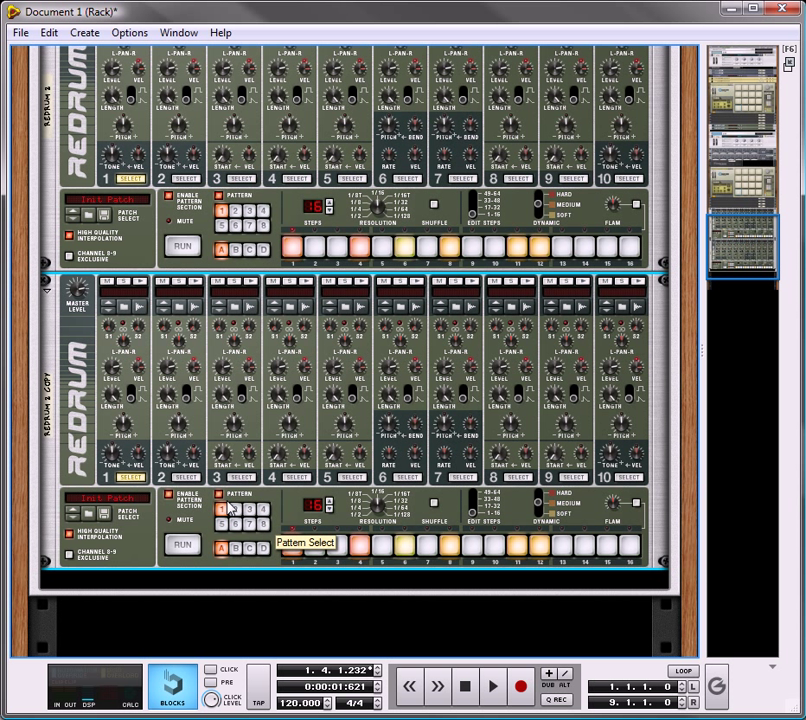
left_click(222, 509)
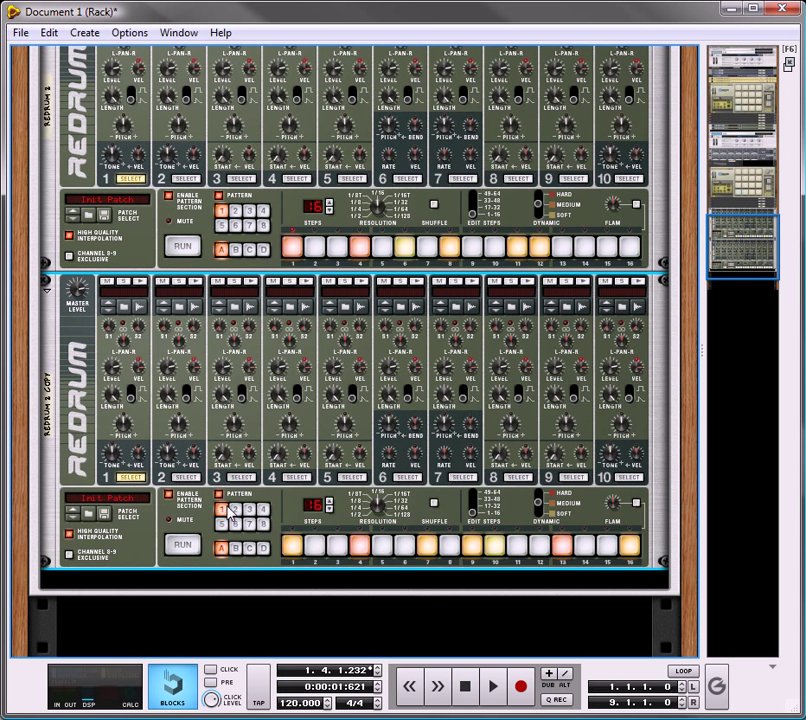
left_click(237, 509)
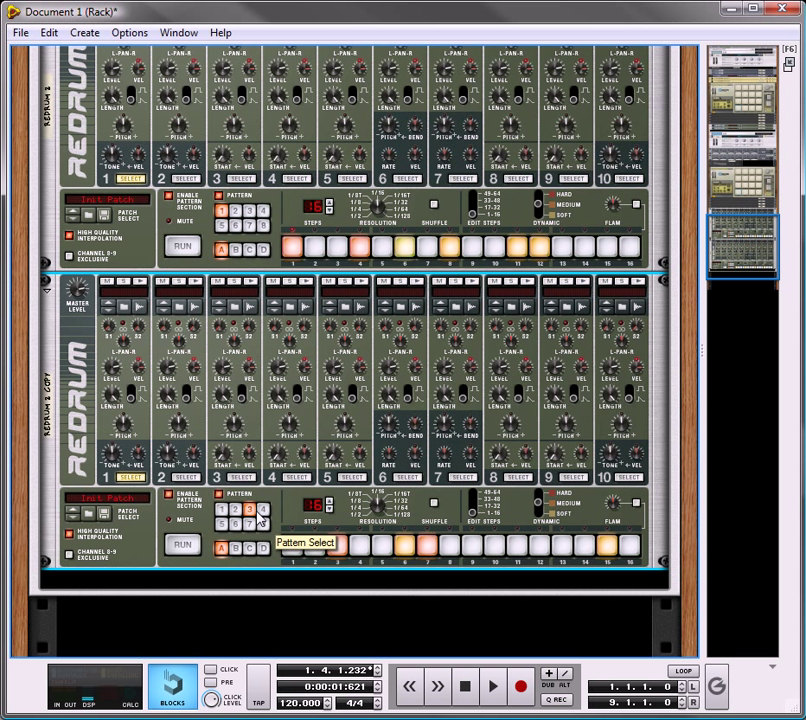
left_click(222, 524)
left_click(250, 524)
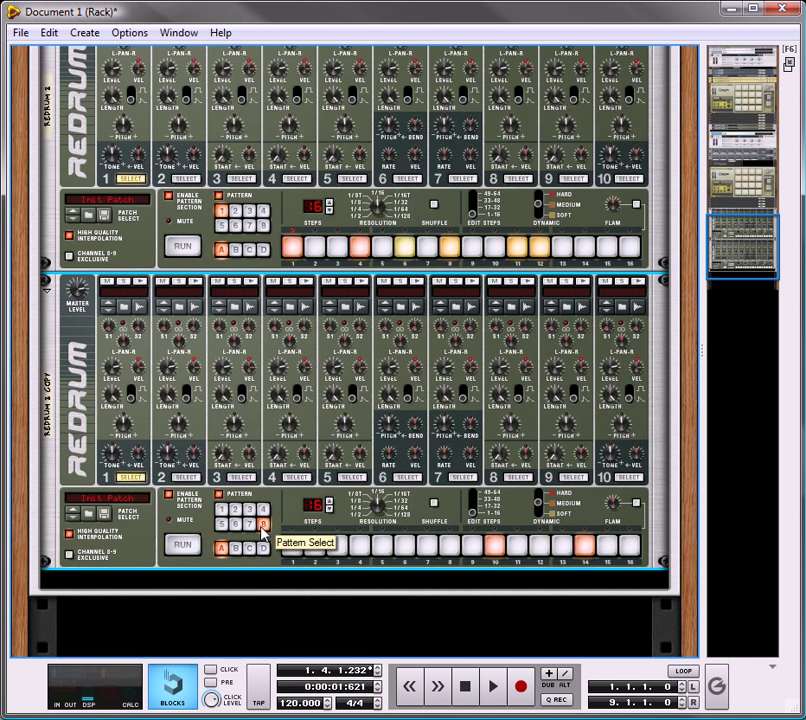
left_click(263, 525)
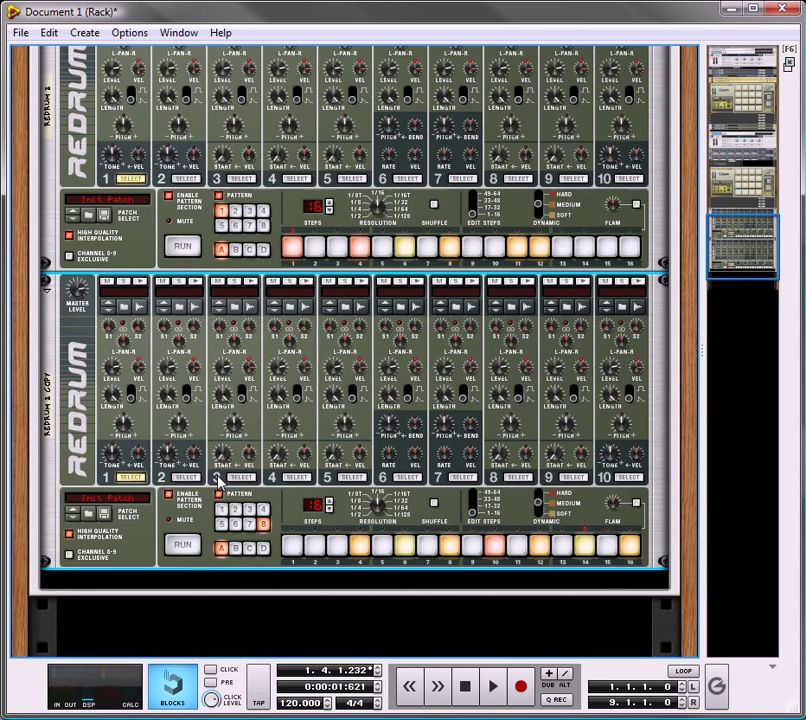
key("Tab")
scroll(230, 414, "up", 3)
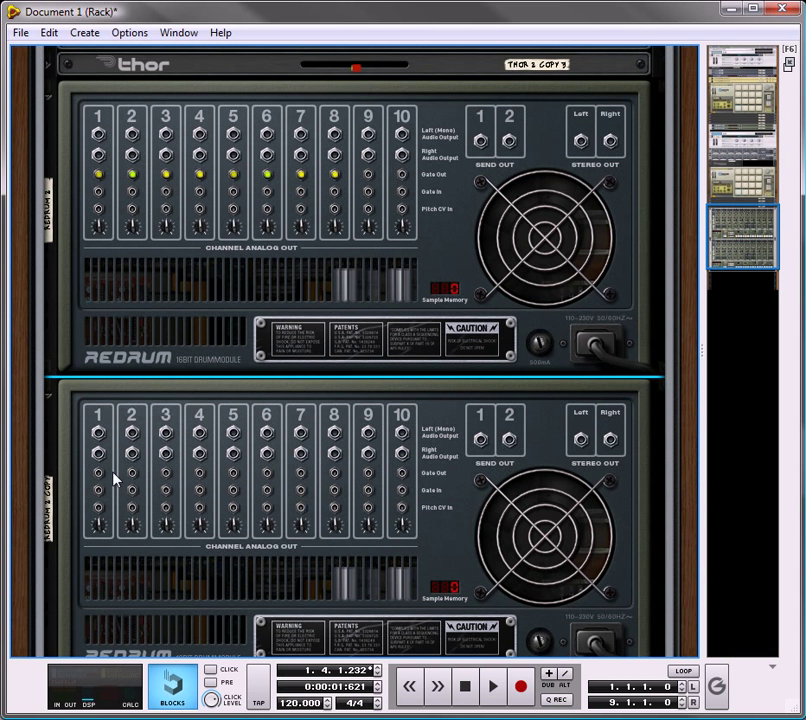
left_click_drag(98, 477, 257, 158)
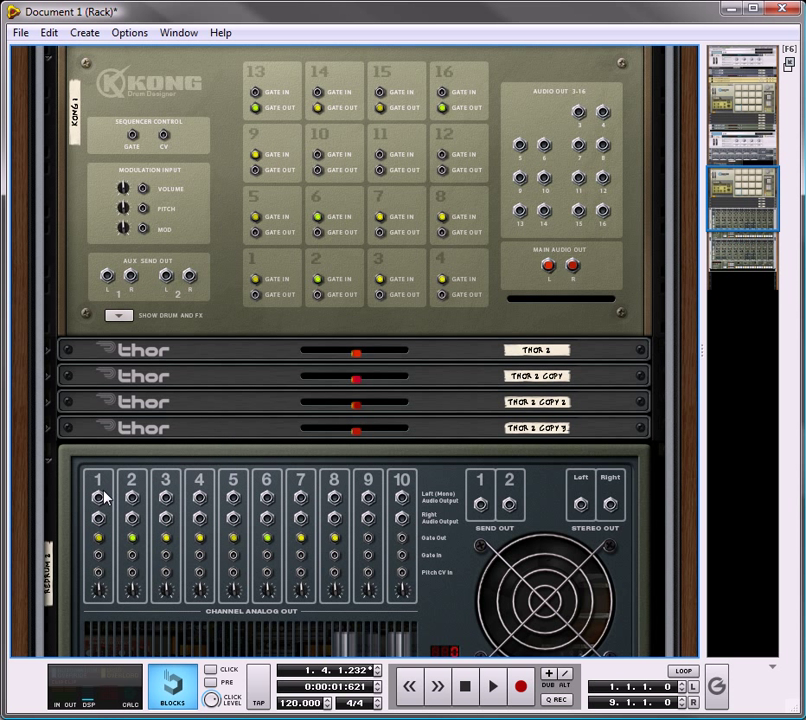
left_click(47, 463)
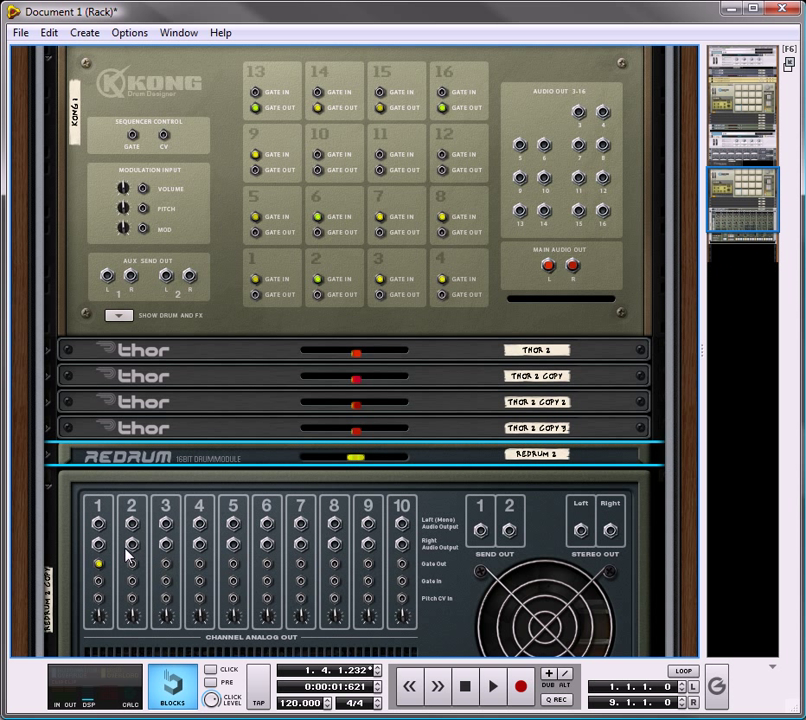
left_click_drag(134, 566, 317, 158)
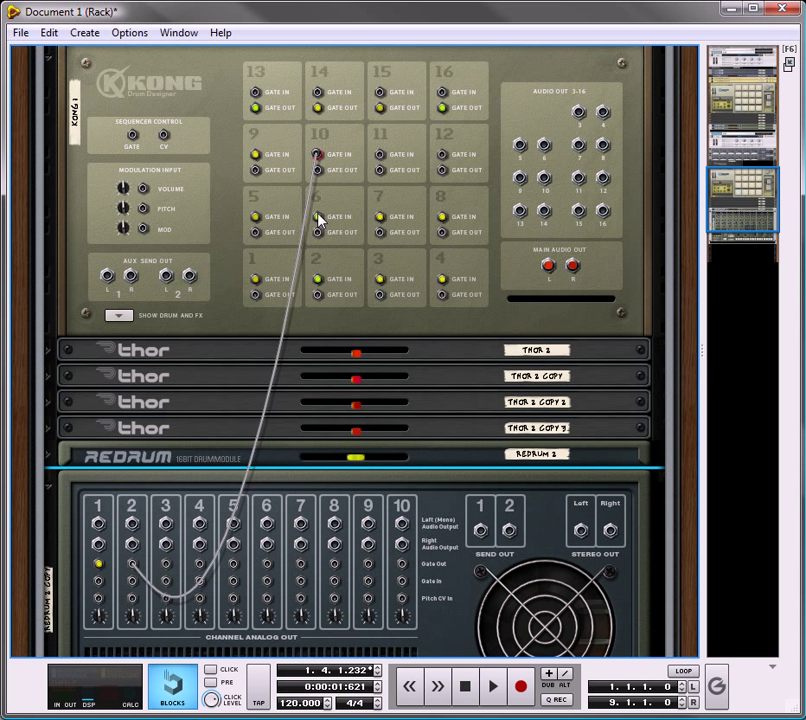
left_click_drag(172, 570, 381, 154)
left_click_drag(443, 156, 258, 100)
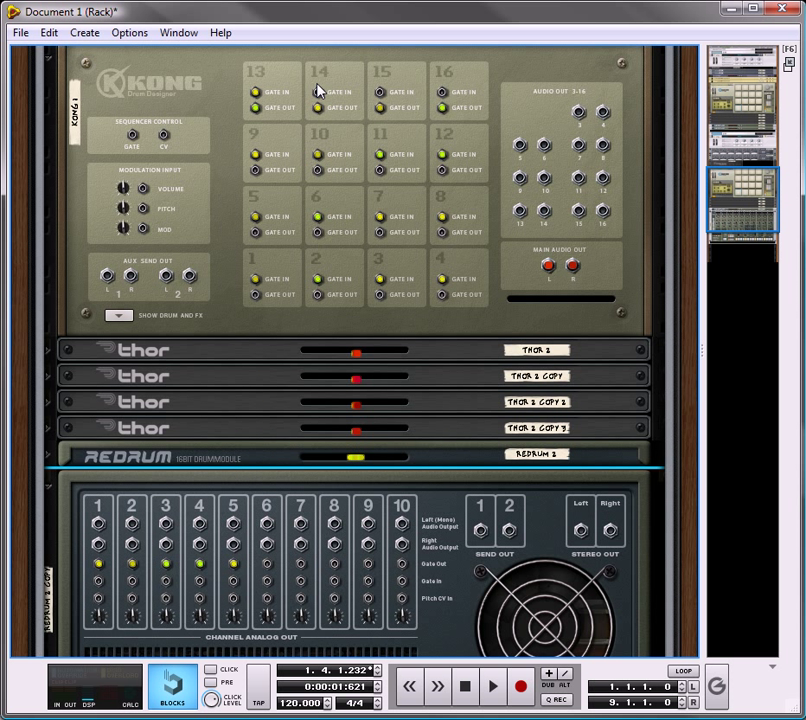
left_click_drag(318, 92, 382, 95)
left_click_drag(443, 93, 334, 563)
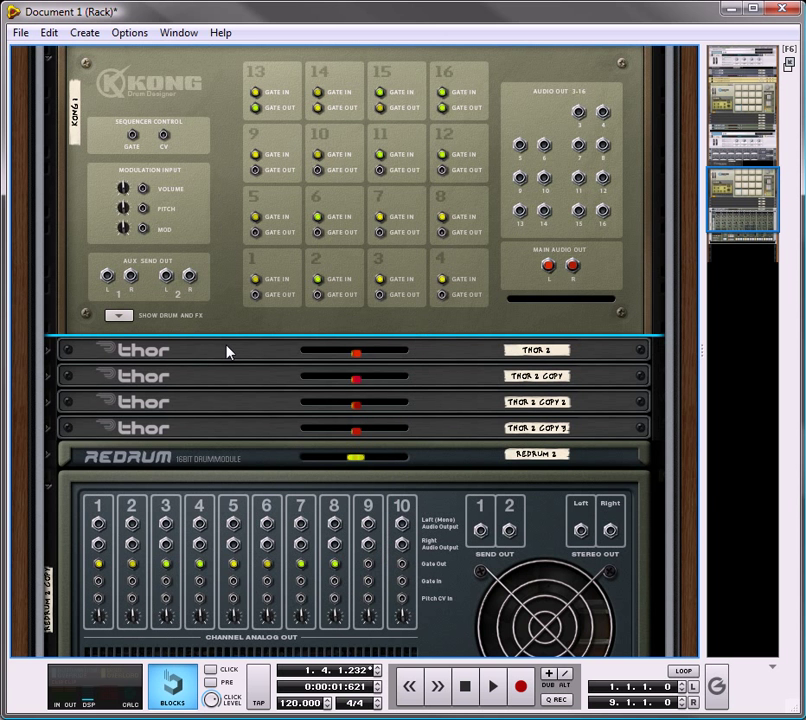
Flip the rack to the front and fold Redrum 2 Copy into a thin strip
key("Tab")
scroll(228, 352, "down", 4)
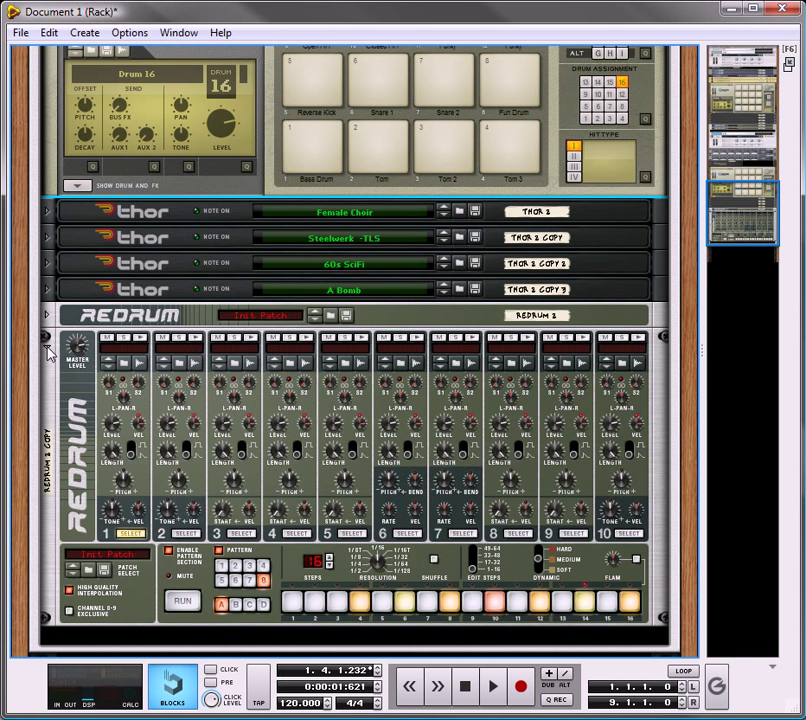
left_click(47, 345)
scroll(123, 189, "up", 4)
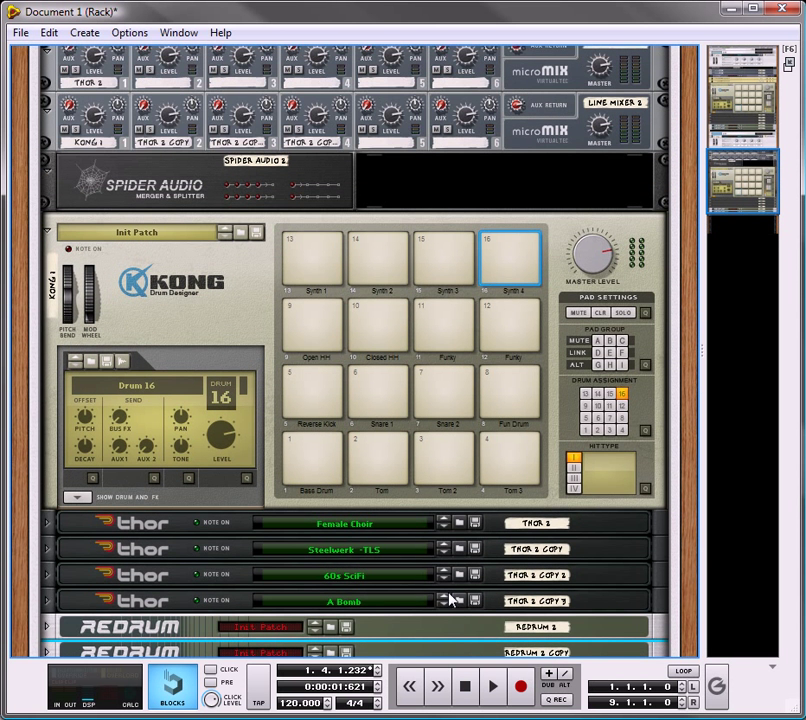
Start playback to hear Kong's pads trigger the synths, scrolling up to Combinator 2
left_click(499, 686)
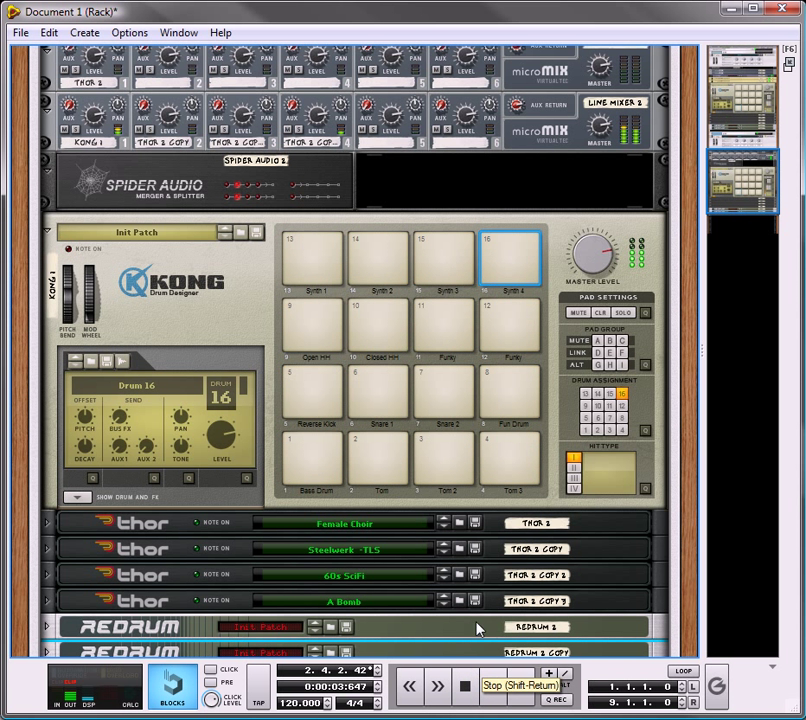
scroll(216, 322, "up", 4)
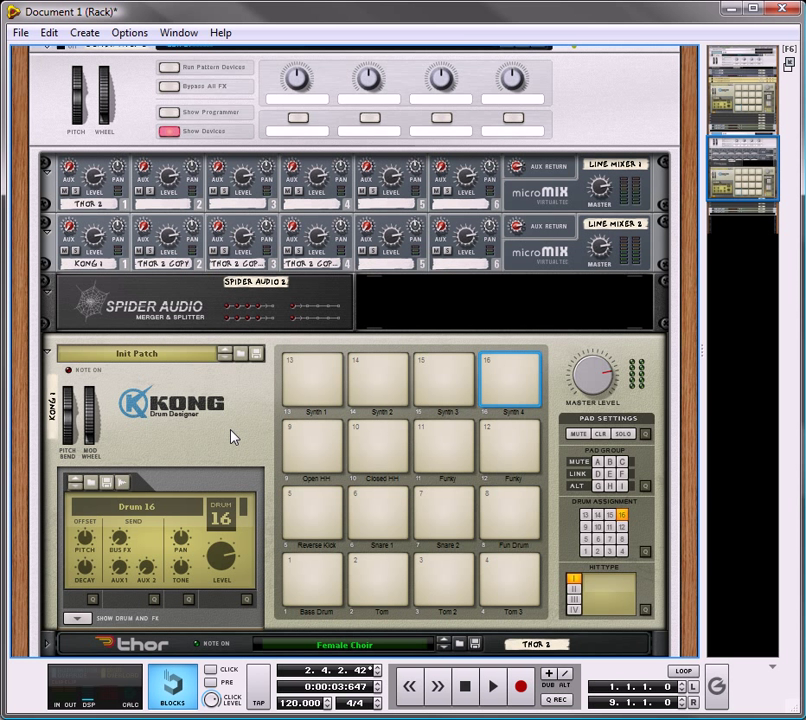
scroll(231, 436, "up", 1)
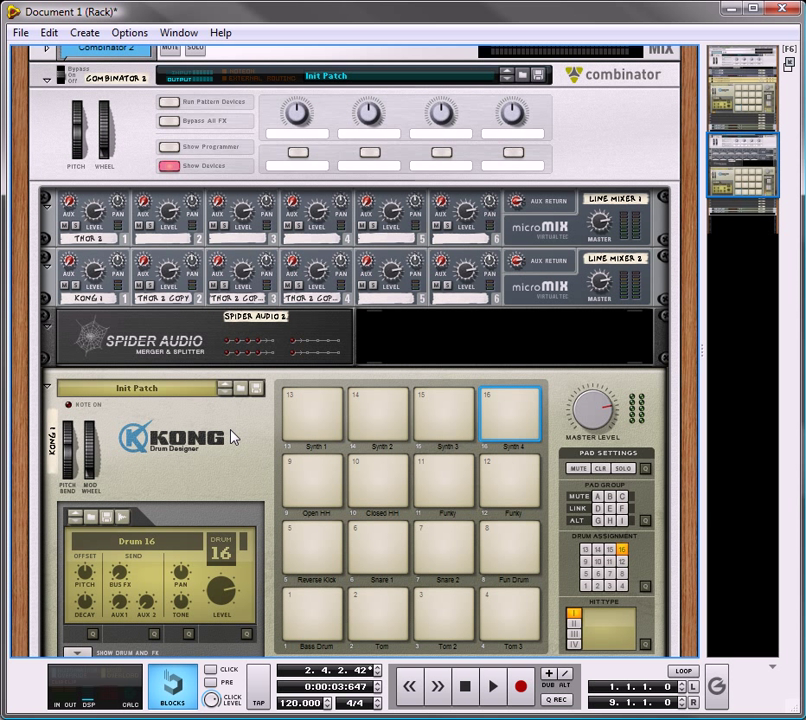
scroll(231, 436, "up", 2)
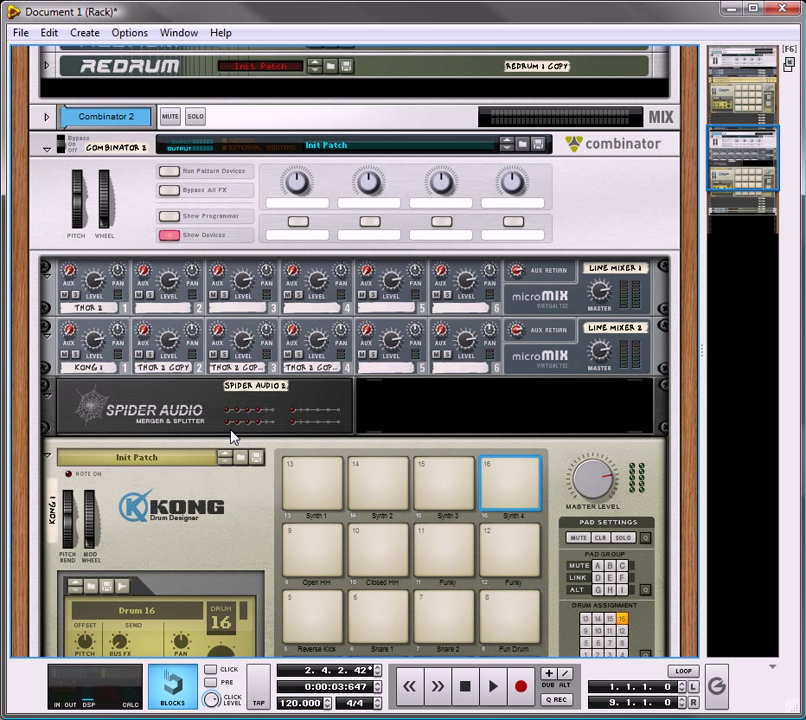
Show the Combinator programmer and select Redrum 2 for modulation routing
left_click(183, 220)
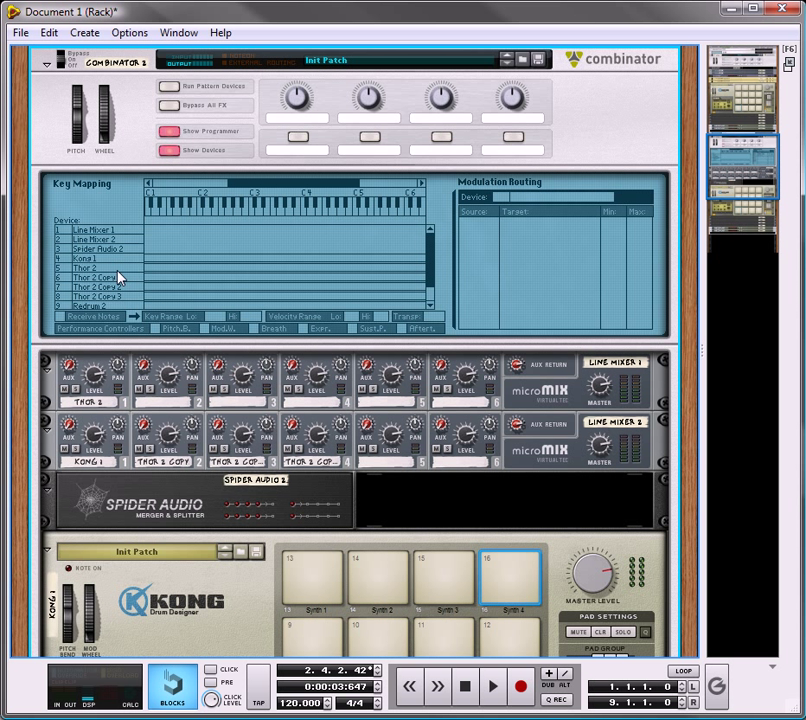
left_click(120, 307)
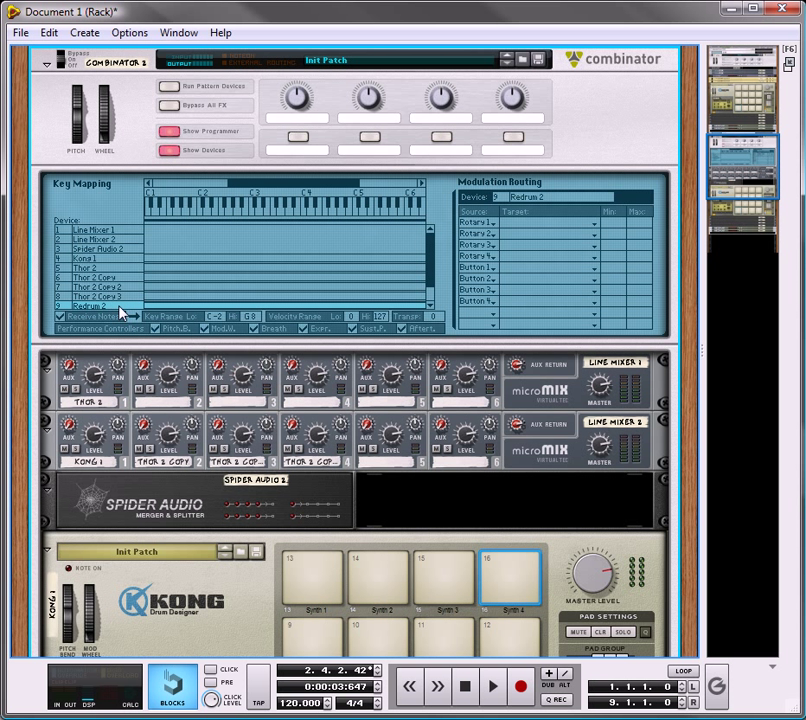
left_click_drag(428, 279, 436, 313)
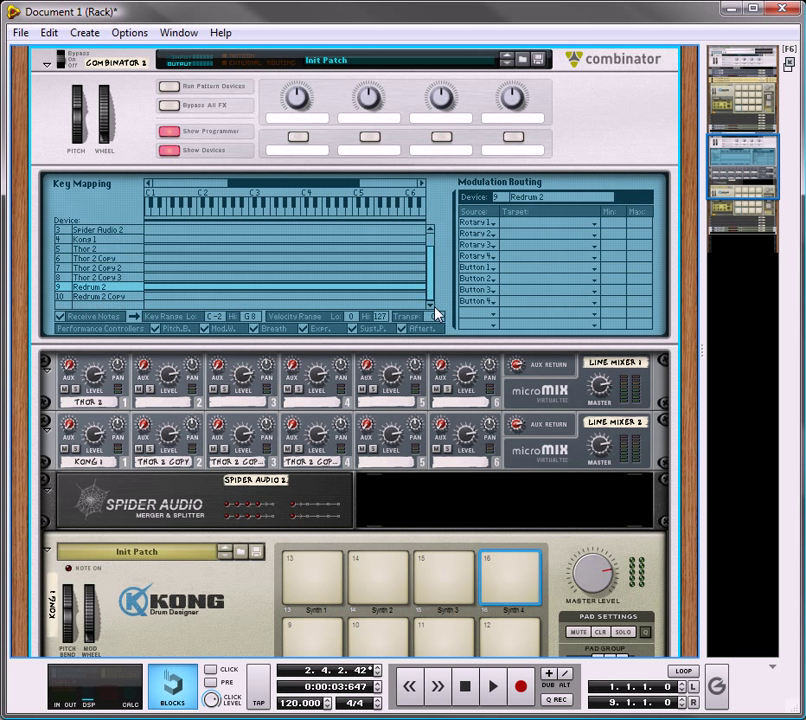
left_click(118, 296)
left_click(118, 287)
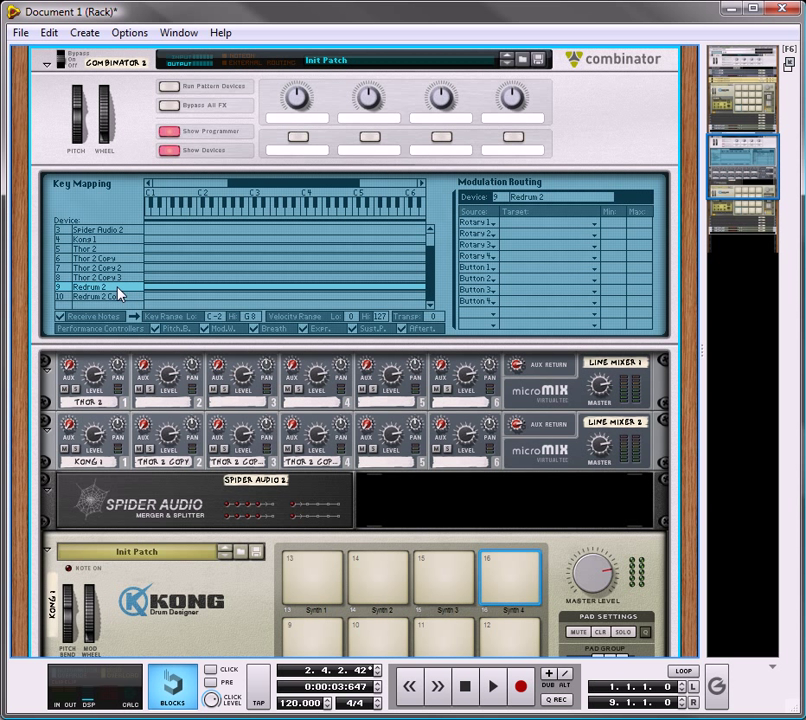
Route Rotary 1 to Redrum 2's Selected Pattern with the maximum lowered to 7
left_click(519, 225)
left_click(519, 225)
left_click(519, 225)
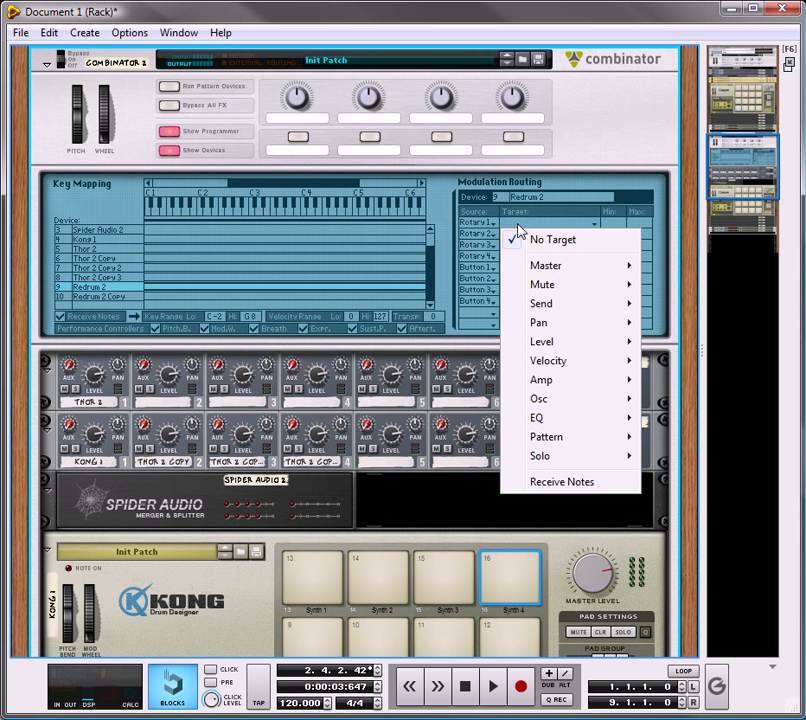
mouse_move(563, 437)
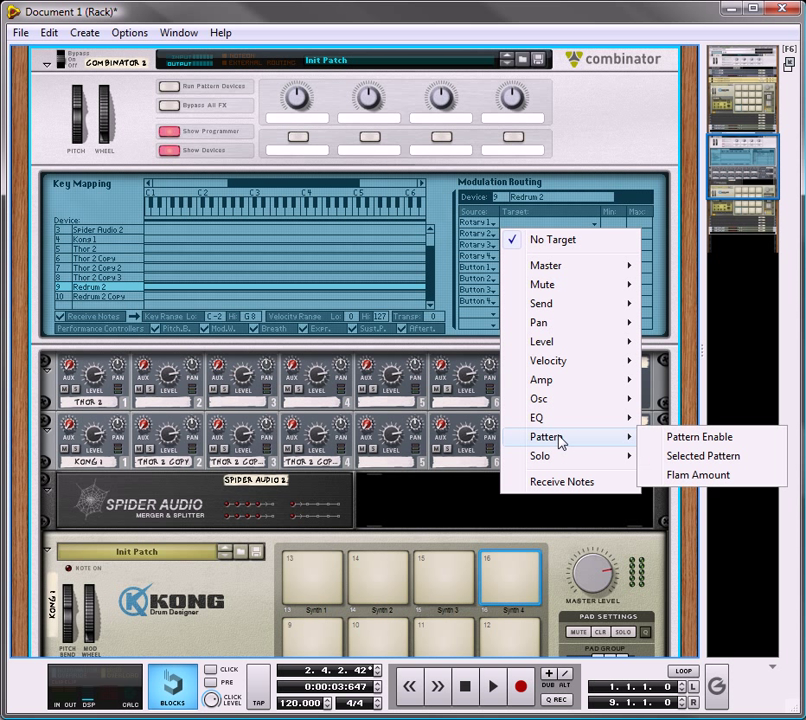
left_click(716, 465)
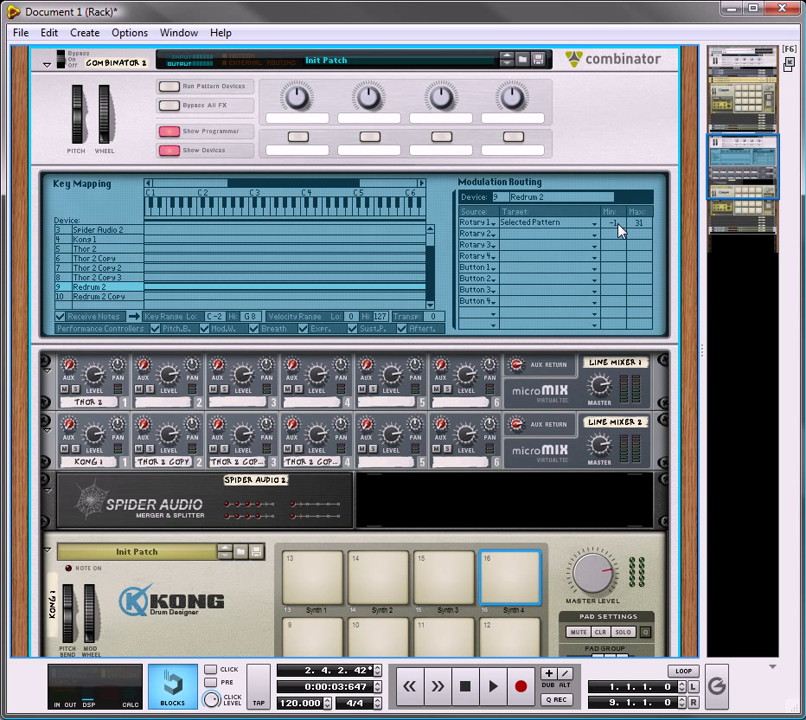
left_click_drag(628, 225, 655, 333)
Label Rotary 1 'Pattern Select'
double_click(294, 119)
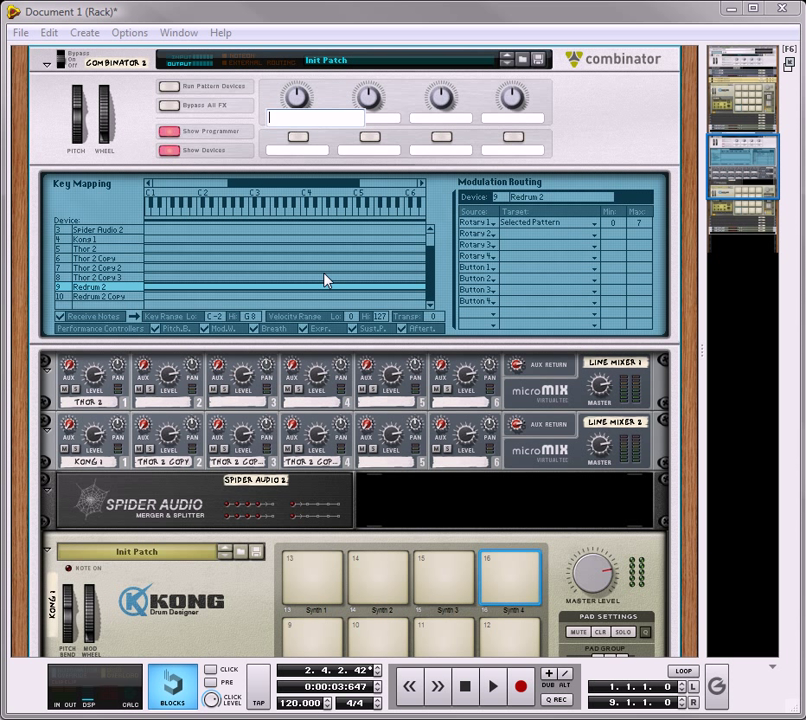
type("Pattern Select")
key("Return")
Route Rotary 1 to Redrum 2 Copy's Selected Pattern over a 0–7 range
left_click(110, 300)
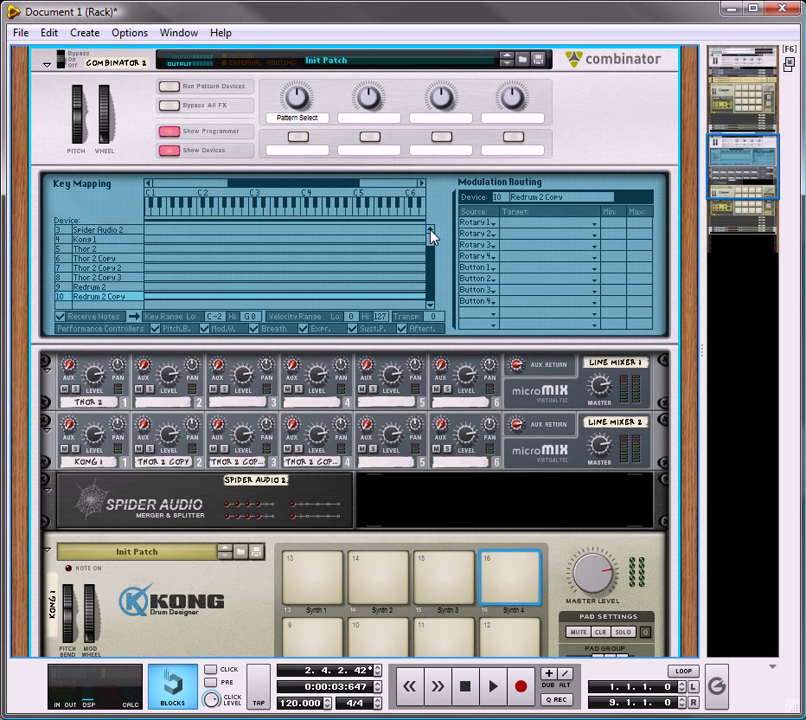
left_click(510, 232)
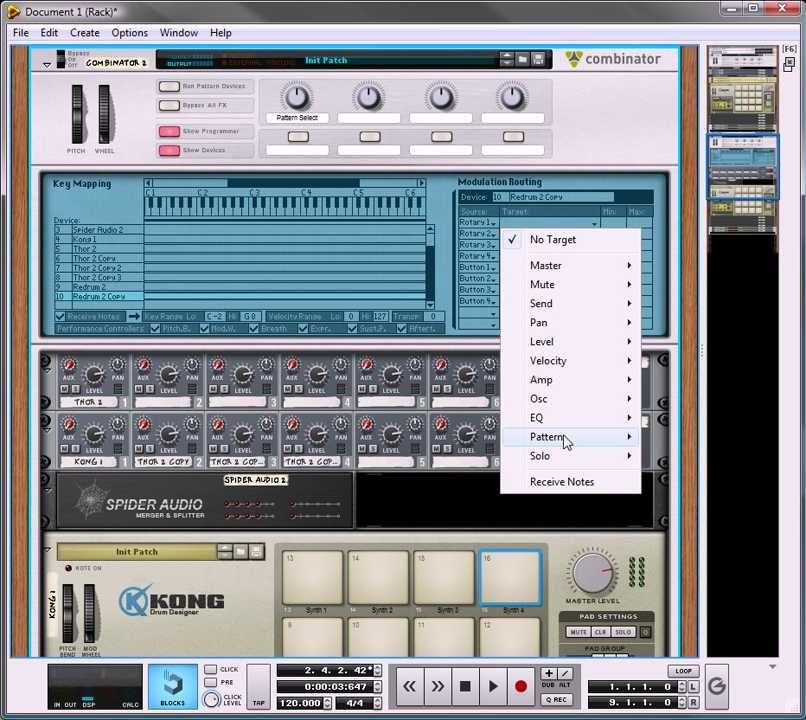
mouse_move(569, 437)
left_click(697, 455)
left_click_drag(622, 222, 622, 218)
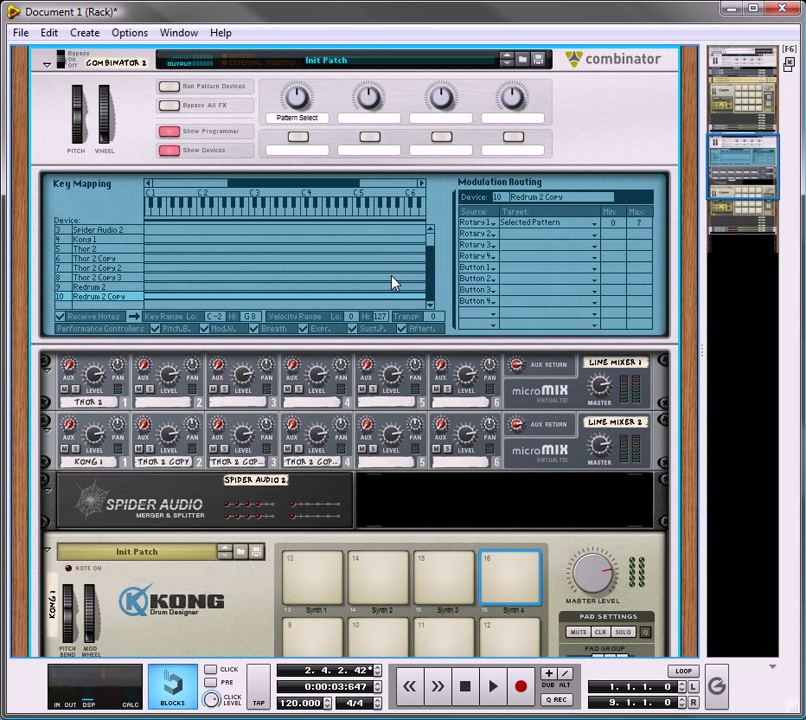
Turn the Pattern Select knob to test pattern switching on both Redrums
mouse_move(297, 126)
left_click_drag(297, 126, 299, 120)
mouse_move(321, 374)
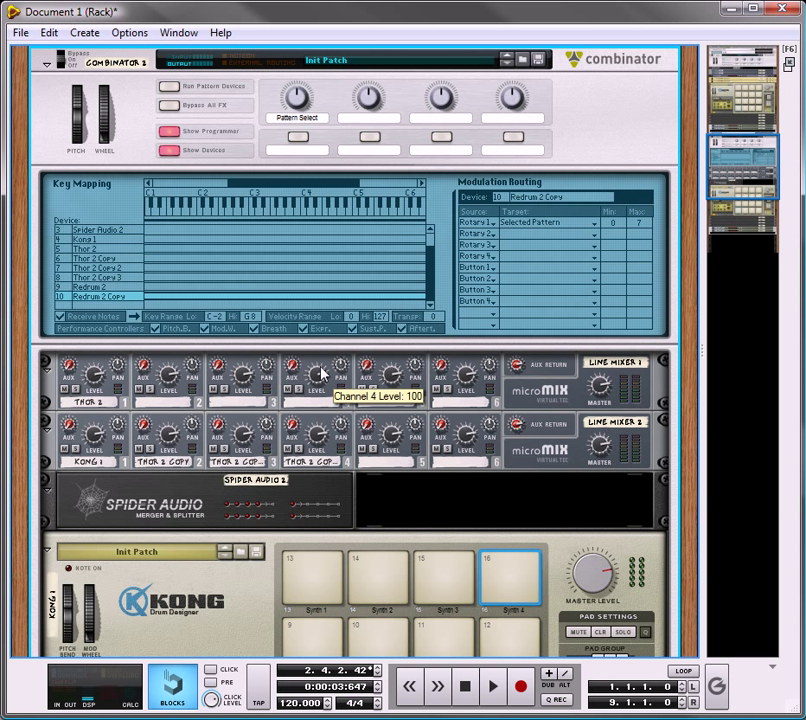
scroll(412, 438, "down", 5)
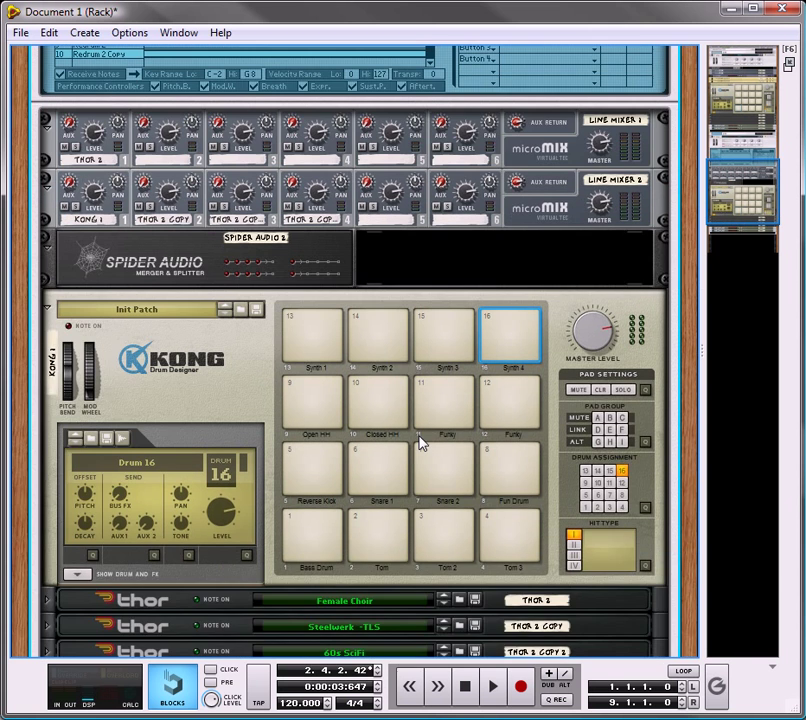
scroll(420, 443, "up", 8)
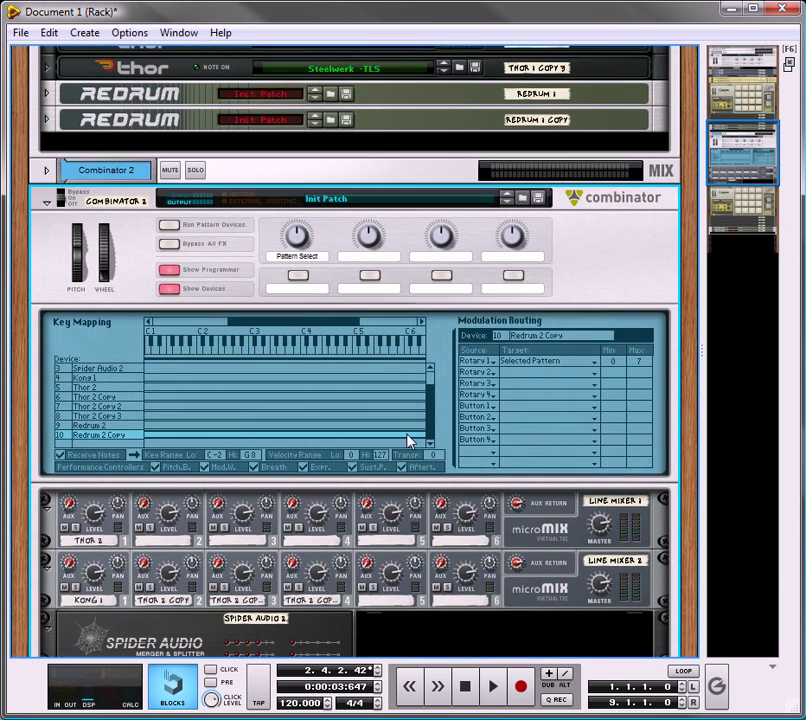
scroll(408, 440, "up", 1)
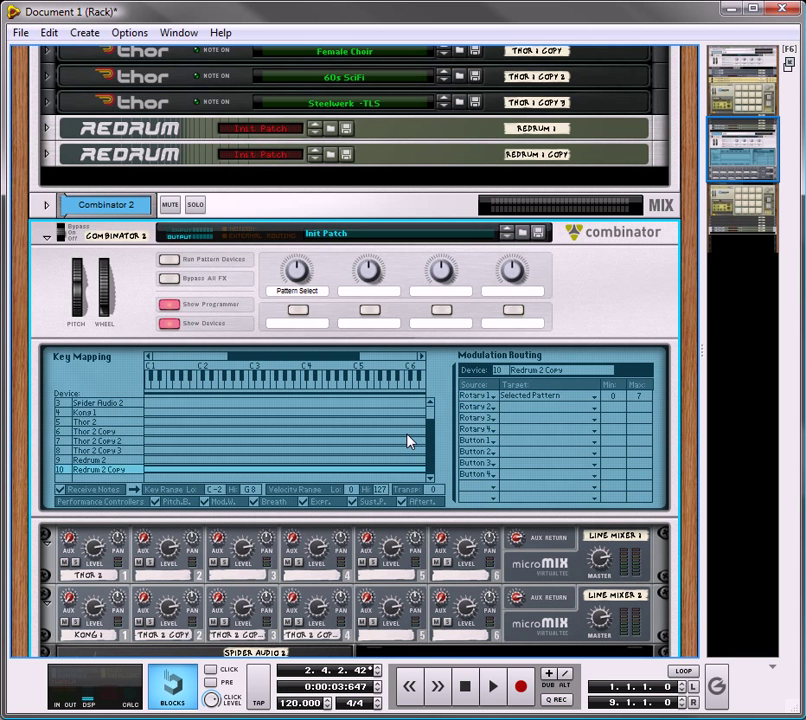
scroll(408, 440, "down", 11)
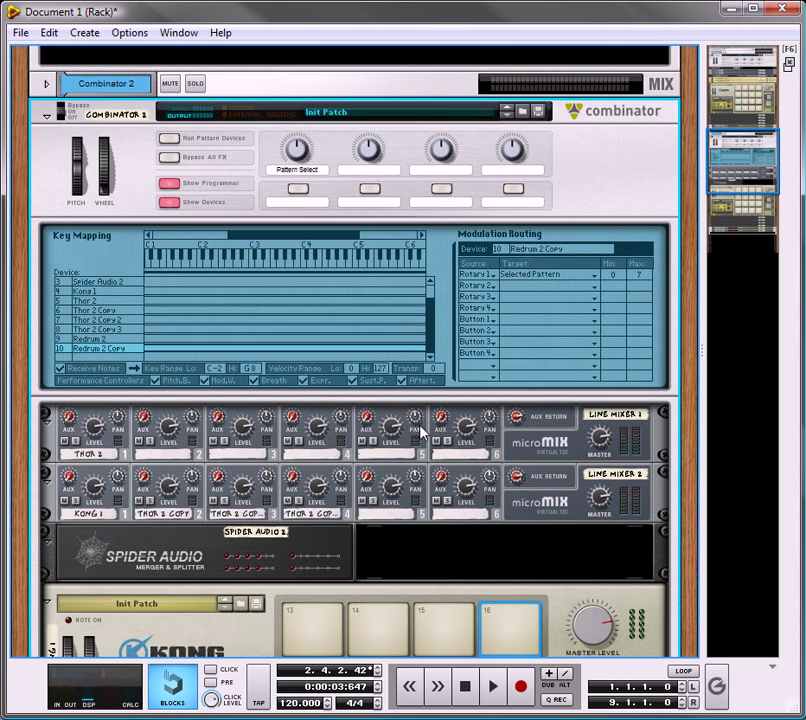
scroll(406, 416, "down", 2)
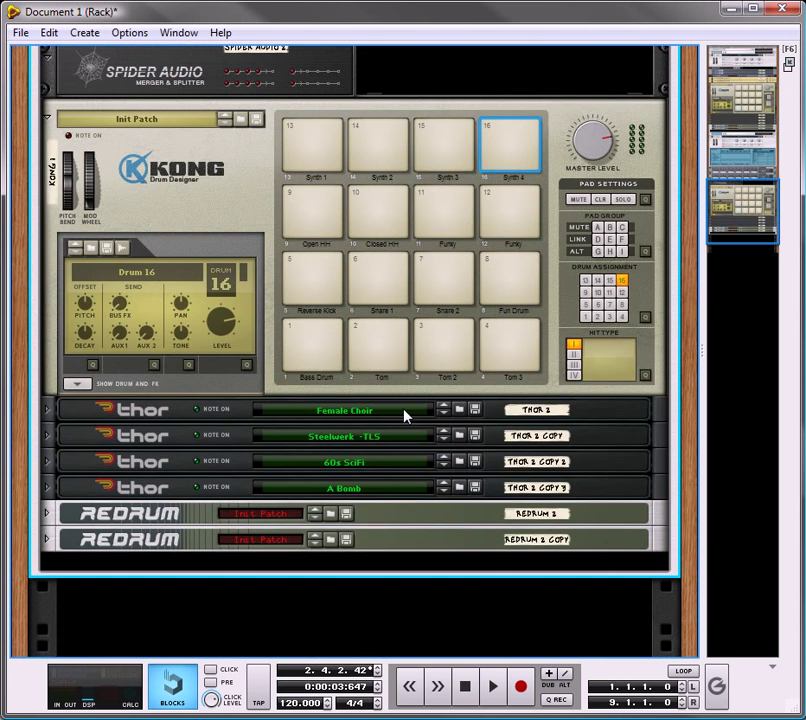
scroll(406, 416, "up", 5)
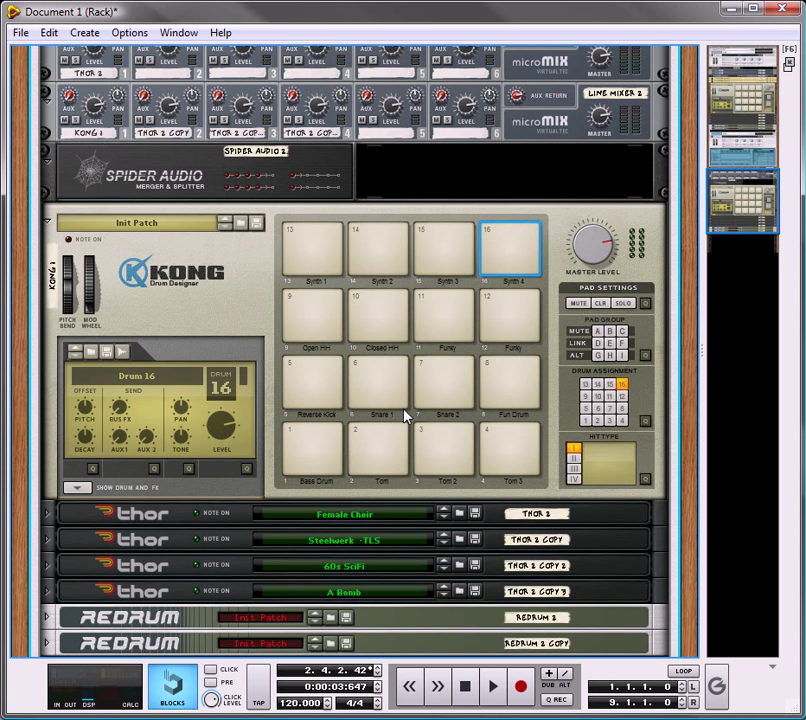
scroll(404, 415, "up", 1)
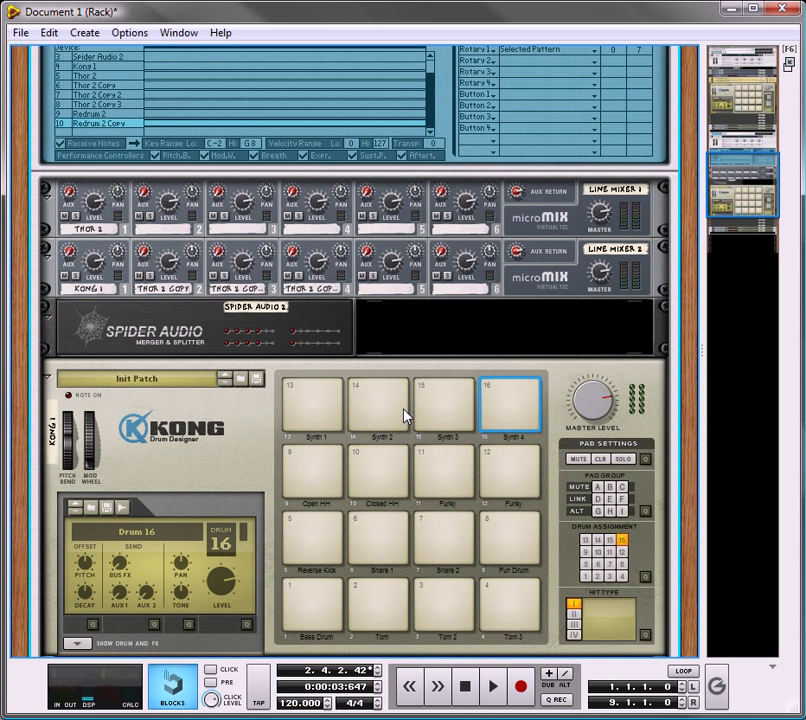